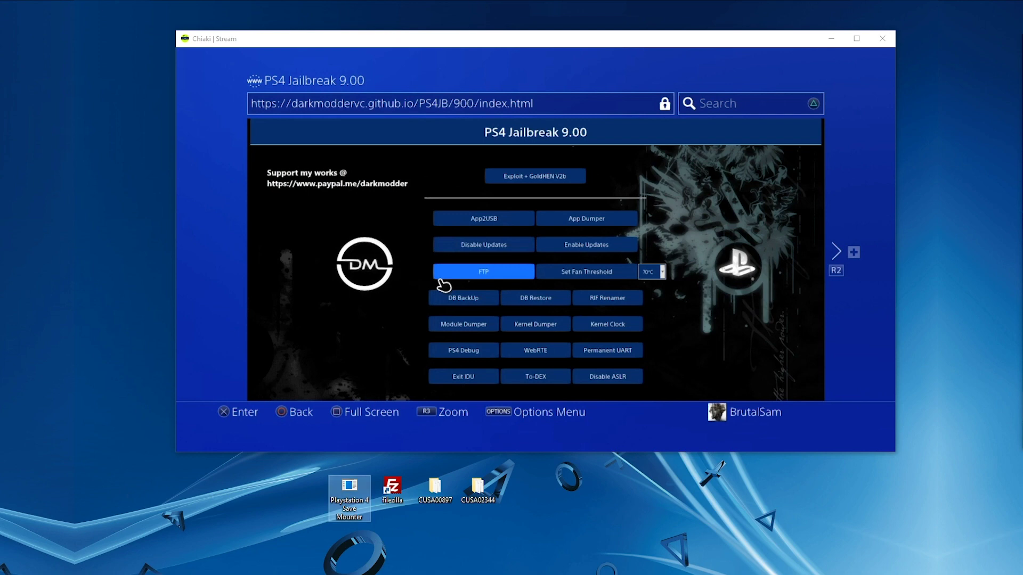
- Minimise the Chiaki stream, launch FileZilla and connect to the saved site at 192.168.1.15 port 1337, accepting plain FTP
left_click(831, 39)
double_click(392, 487)
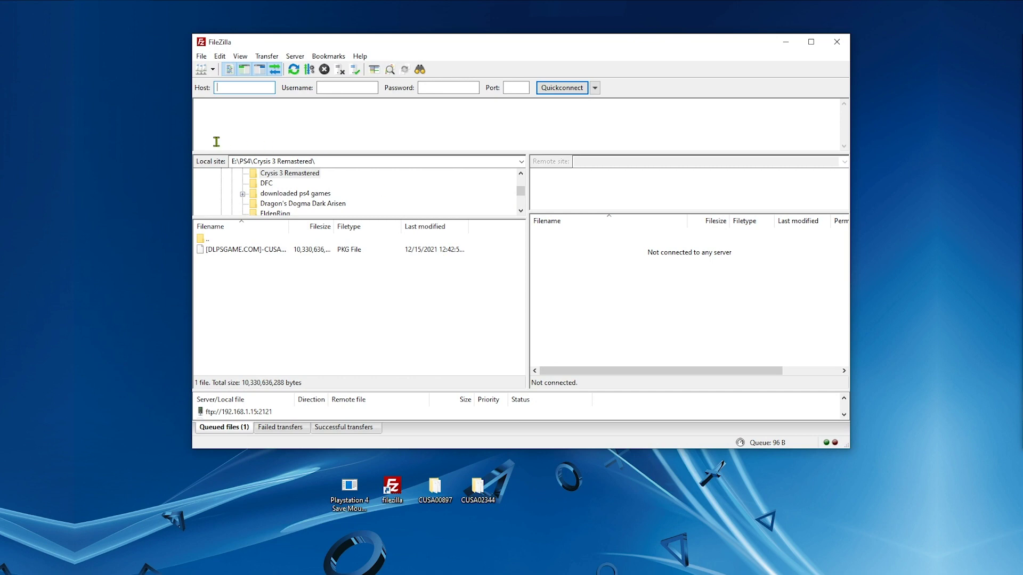
left_click(202, 56)
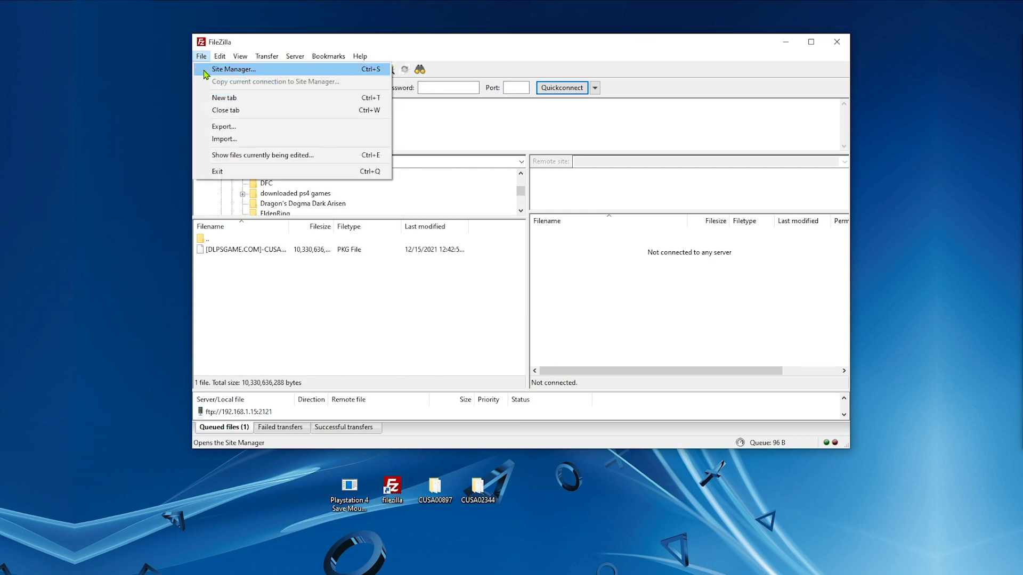
left_click(204, 70)
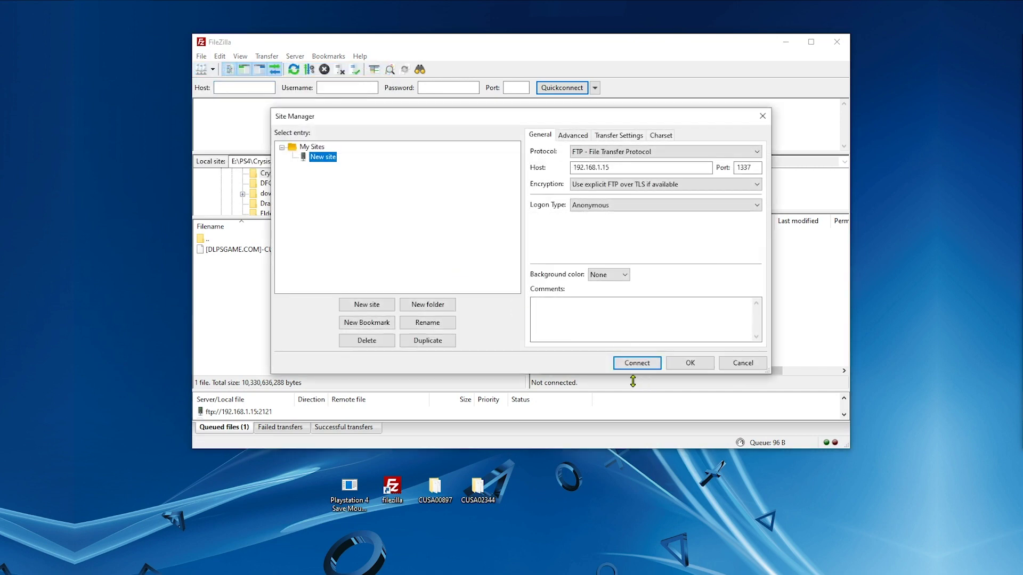
left_click(637, 366)
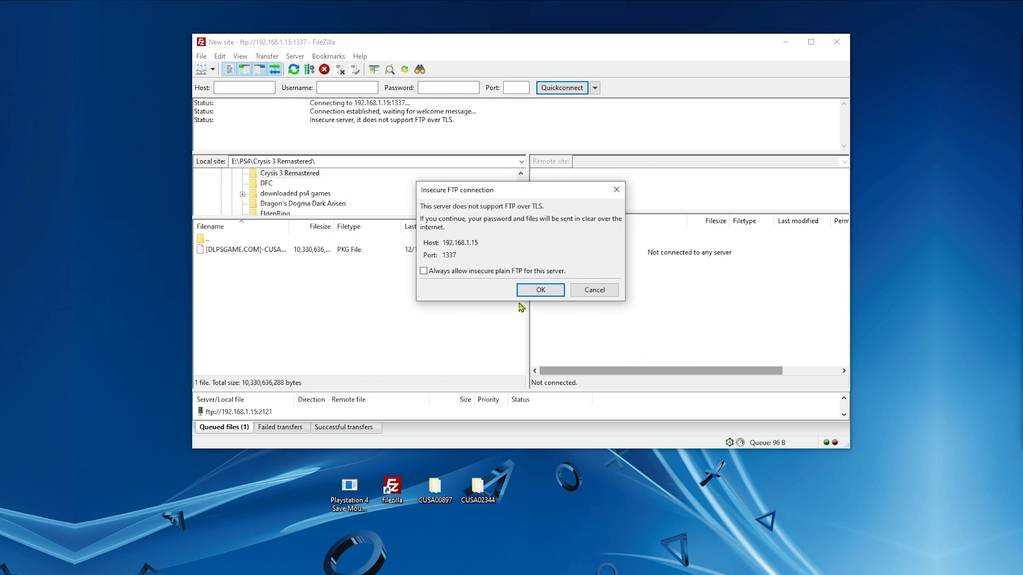
left_click(540, 293)
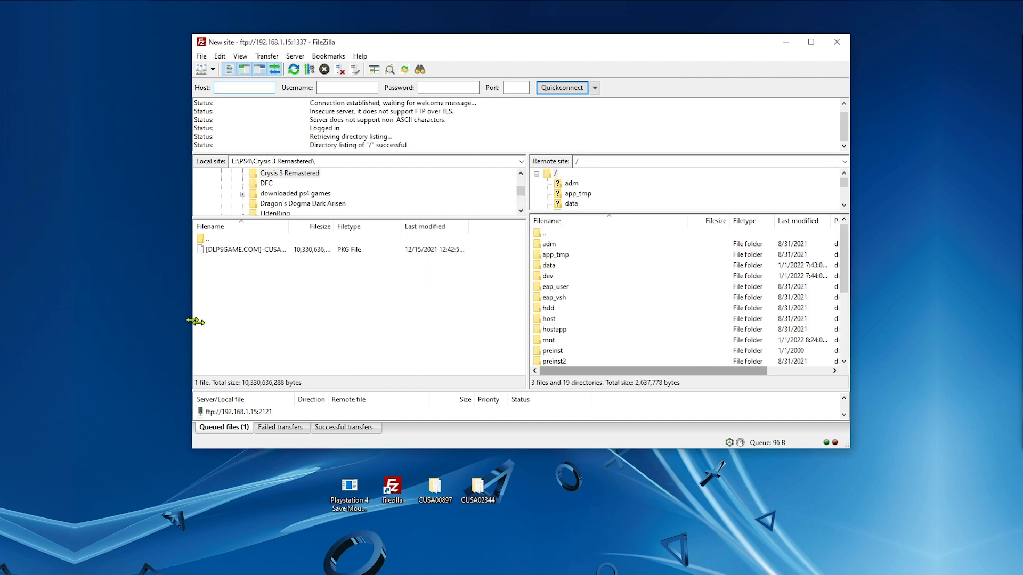
- Narrow the FileZilla window and its local pane, and connect a second FileZilla instance to the same saved site over plain FTP
left_click_drag(195, 321, 575, 325)
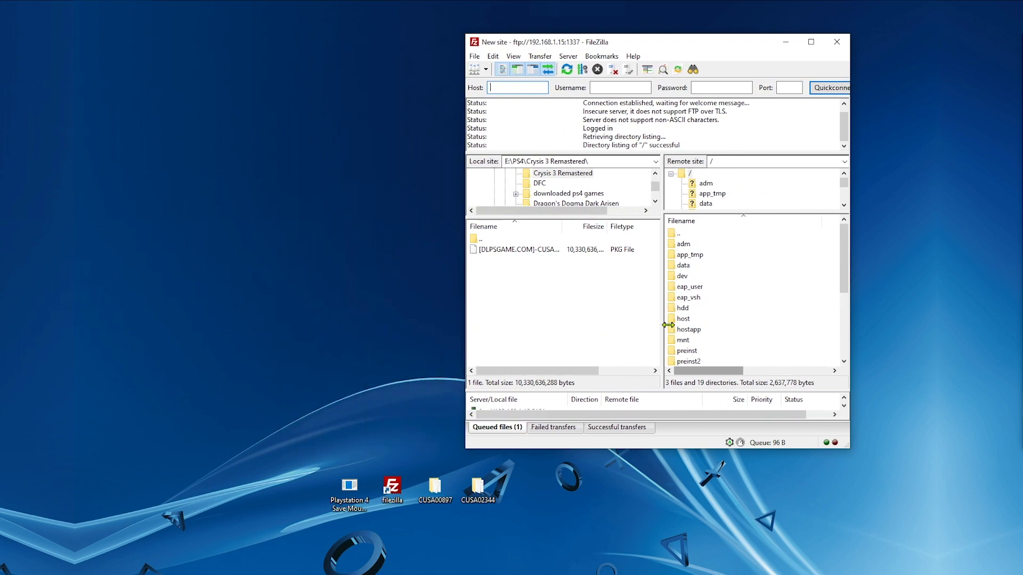
left_click_drag(668, 325, 620, 325)
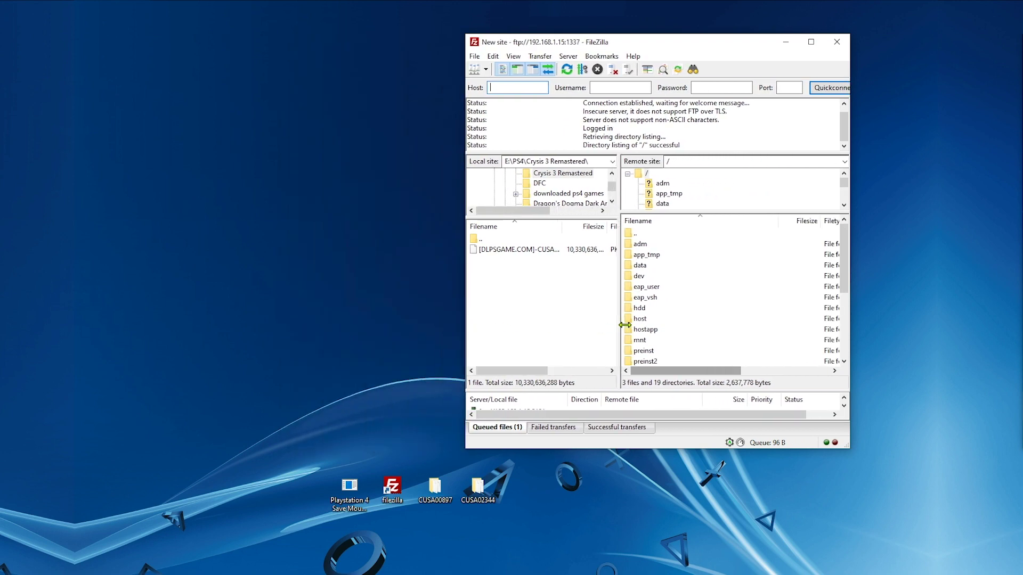
double_click(402, 488)
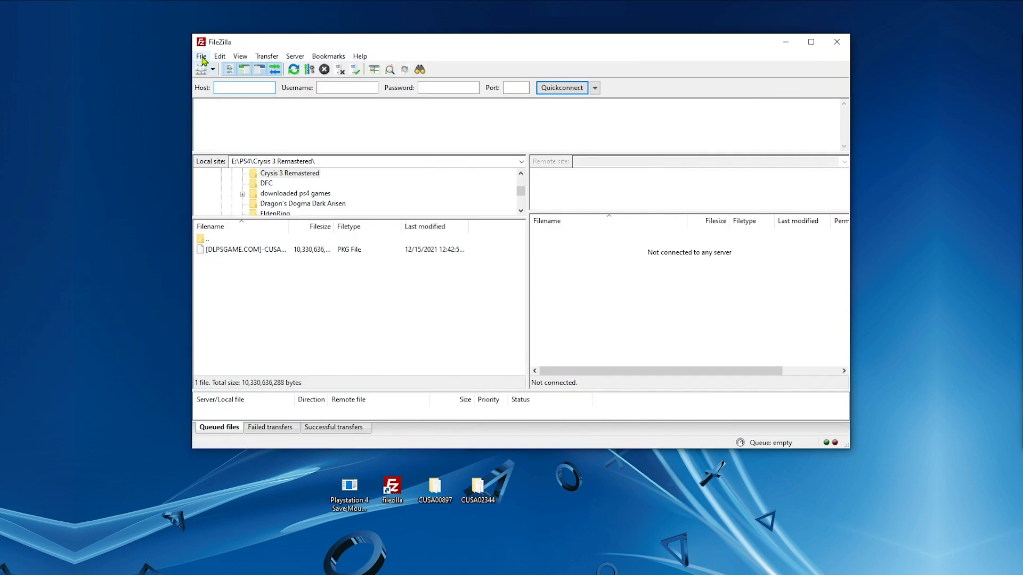
left_click(202, 56)
left_click(202, 70)
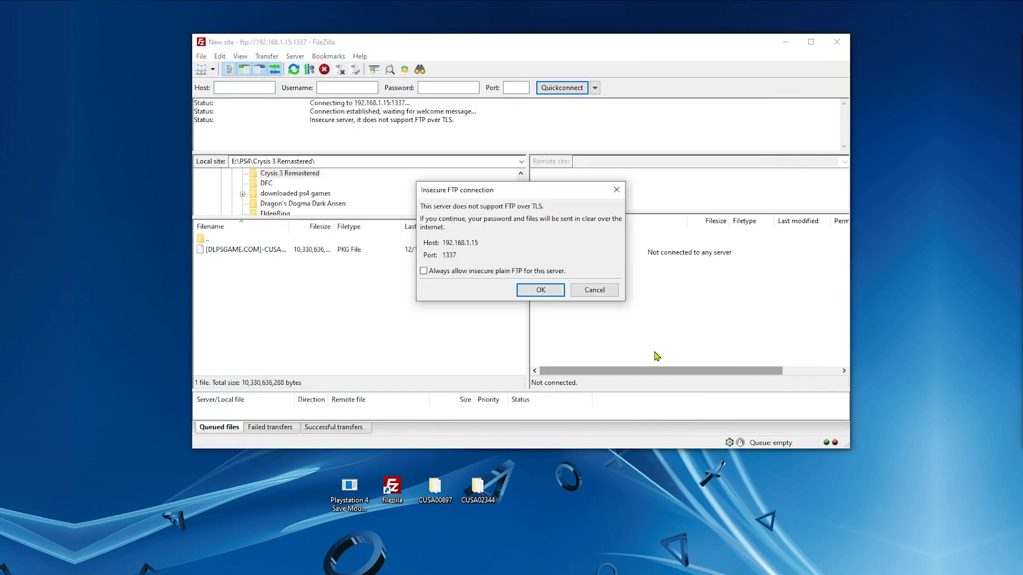
key("Return")
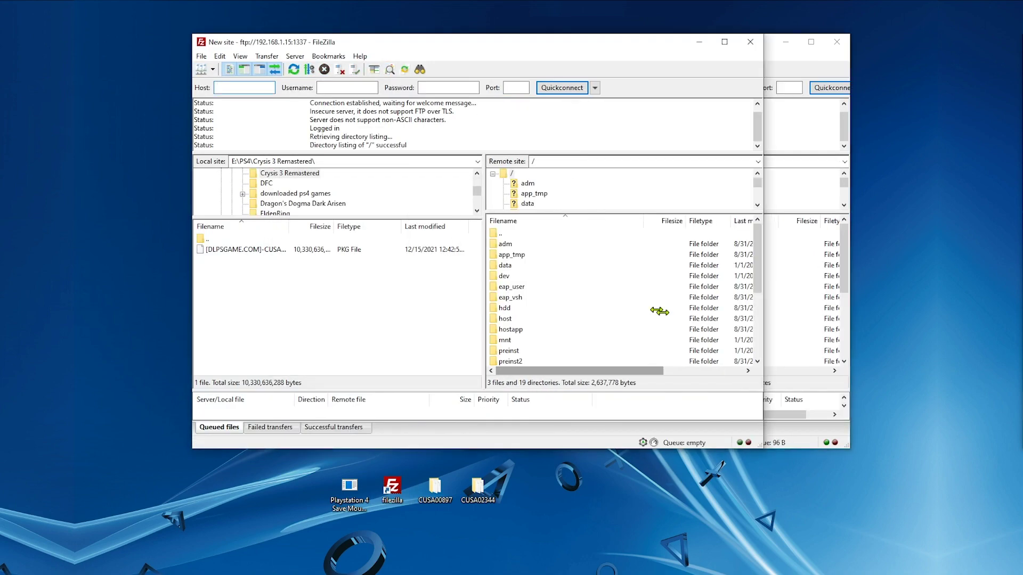
- Arrange the two FileZilla windows side by side, narrow the second one's local pane and make both windows taller
left_click_drag(479, 41, 406, 38)
left_click_drag(690, 240, 504, 240)
left_click_drag(959, 240, 895, 239)
left_click_drag(309, 266, 208, 266)
left_click_drag(683, 436, 685, 484)
left_click_drag(457, 444, 456, 478)
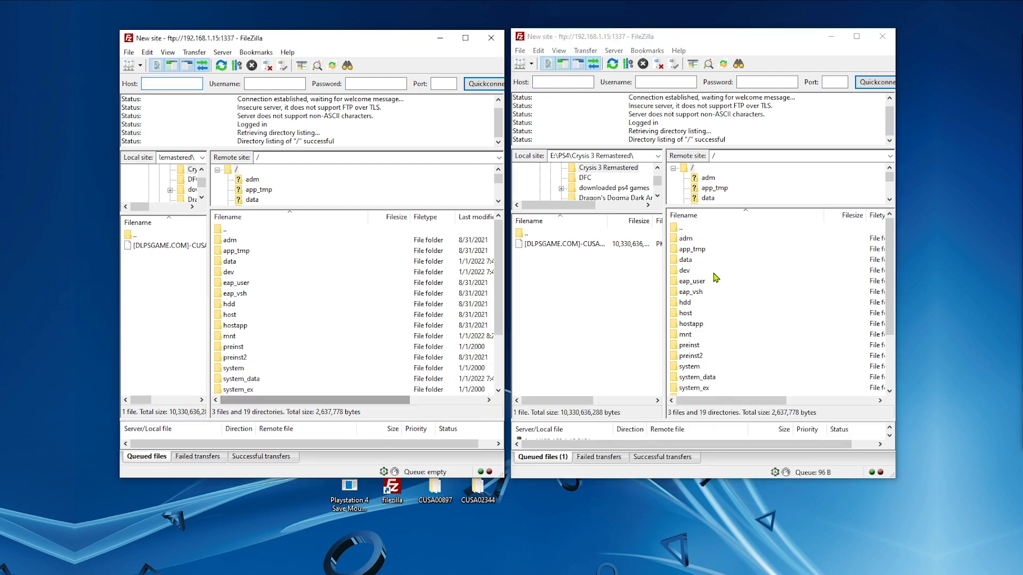
- In the first FileZilla instance, open remote folder CUSA00897 inside savedata of the first profile under /user/home
scroll(715, 277, "down", 3)
double_click(700, 356)
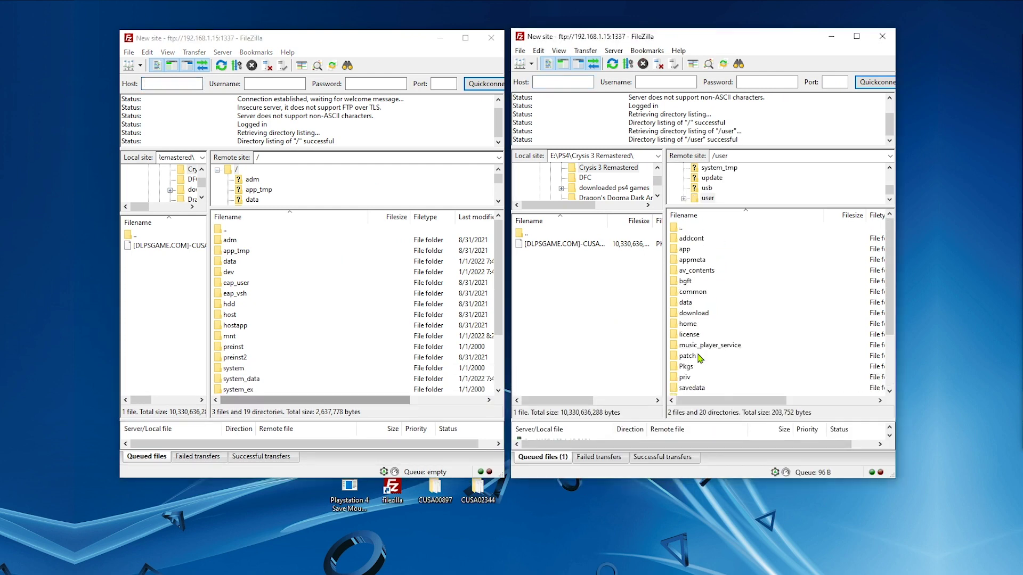
scroll(735, 335, "down", 1)
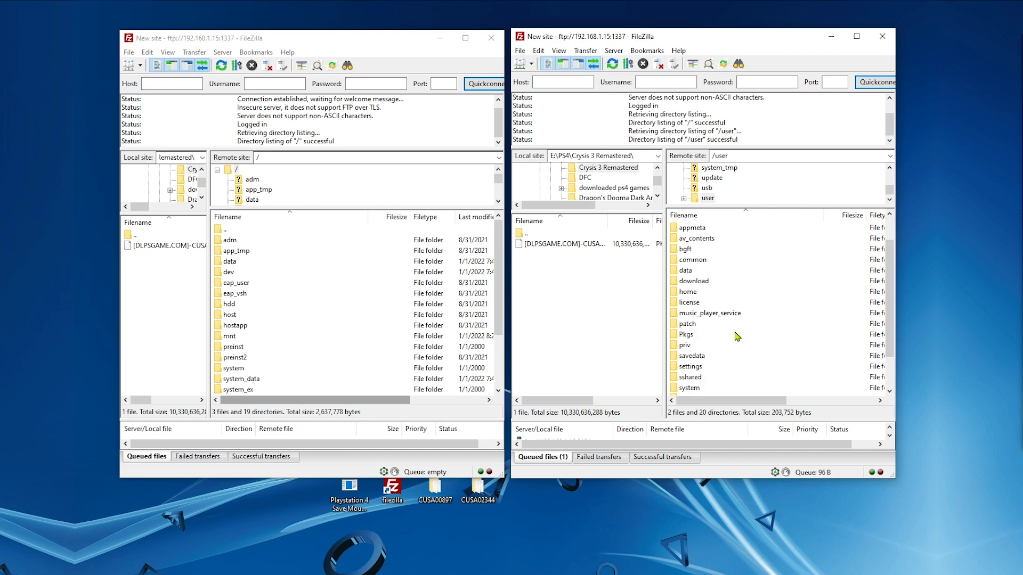
double_click(698, 295)
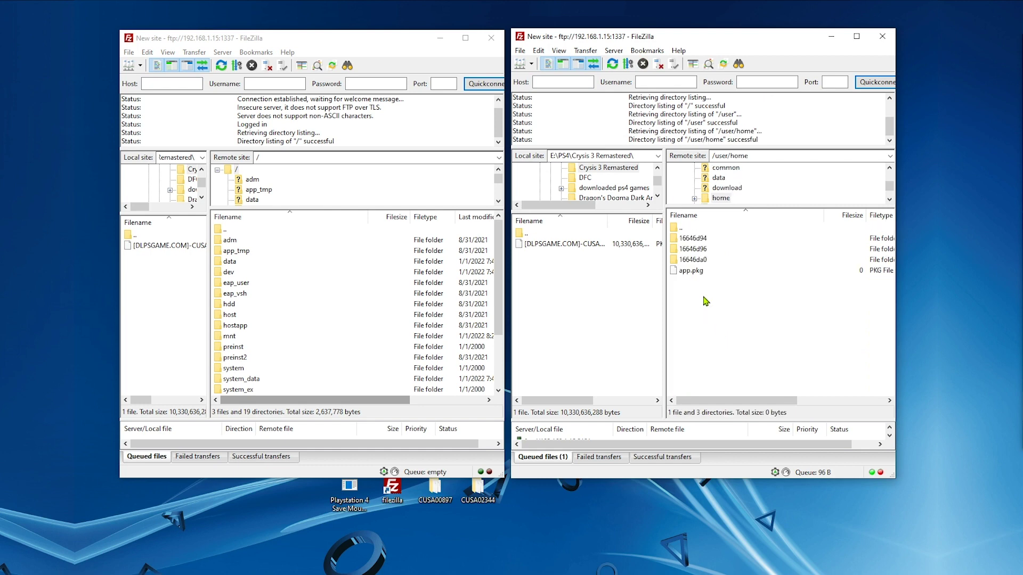
left_click(700, 240)
double_click(719, 242)
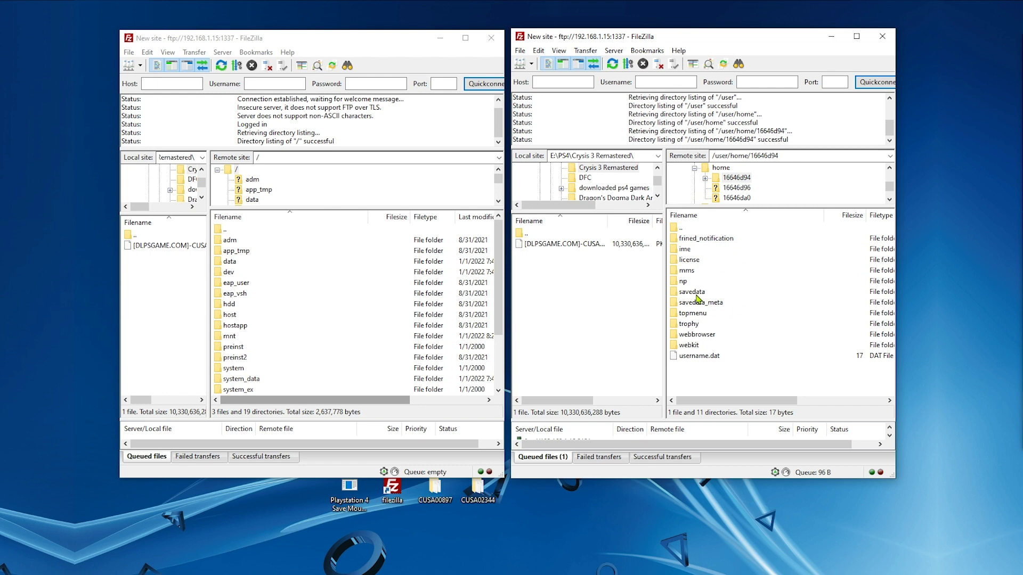
double_click(696, 295)
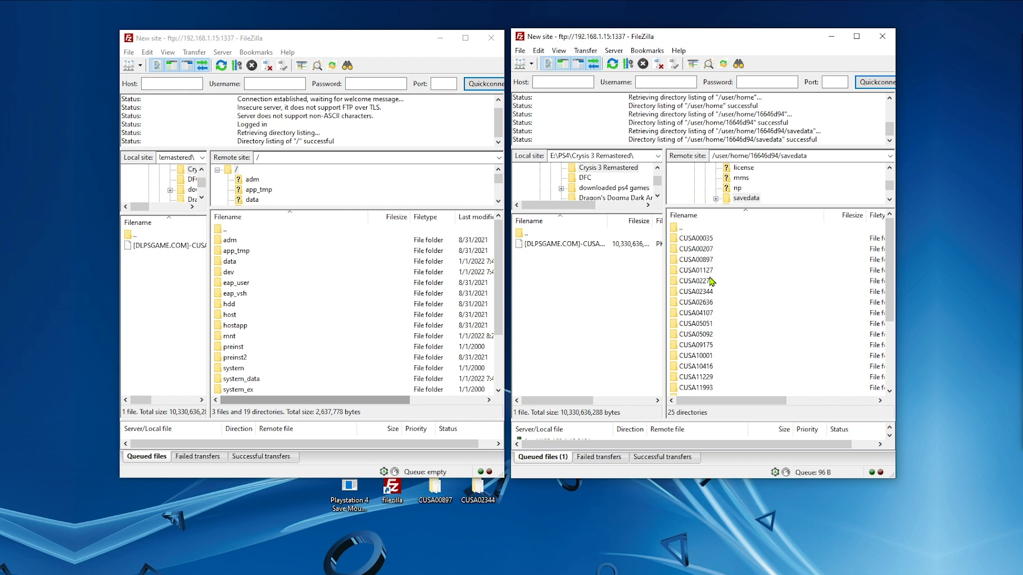
left_click(724, 260)
double_click(731, 262)
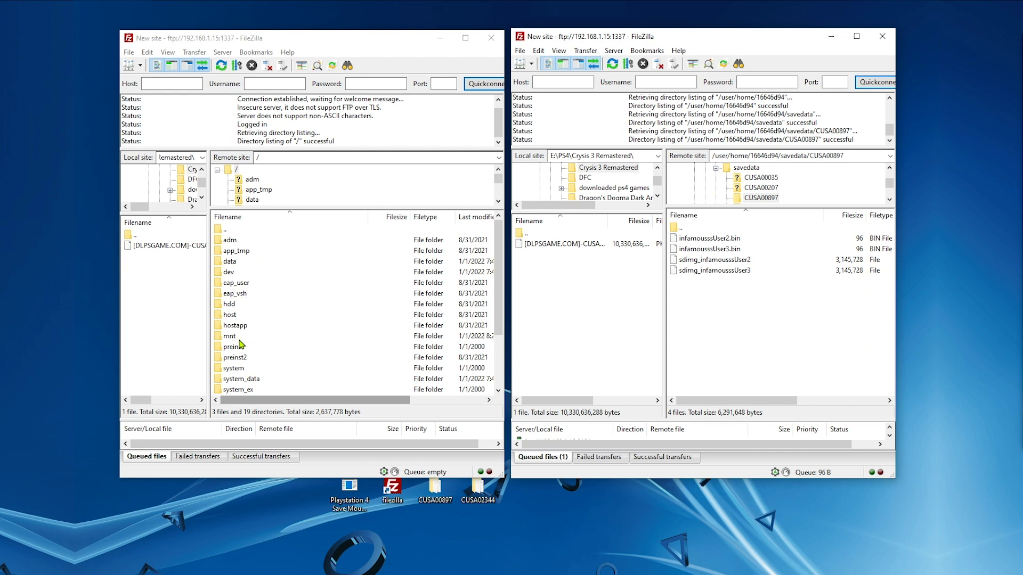
- In the second FileZilla instance, open the remote folder /mnt/pfs
left_click(257, 339)
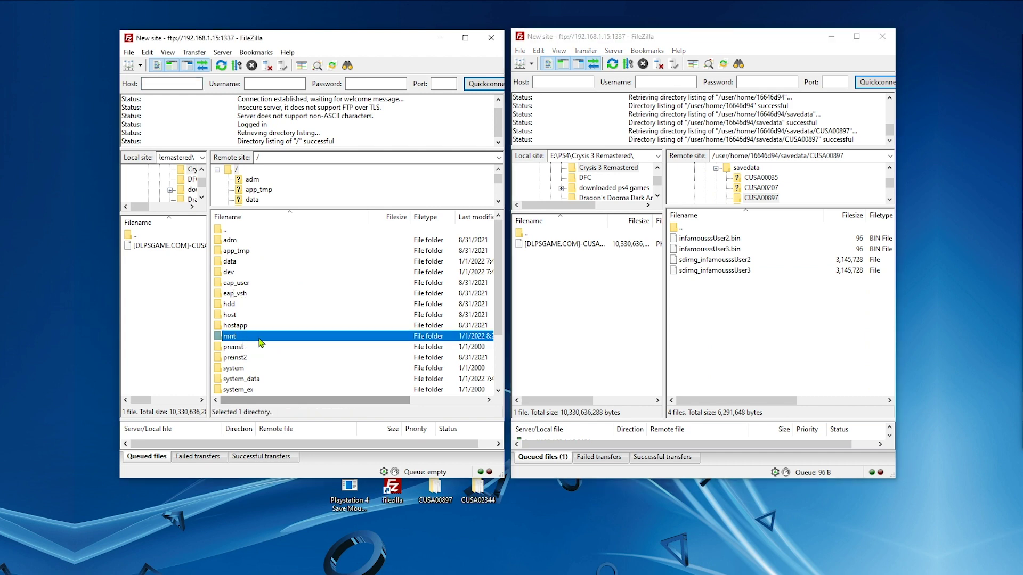
double_click(261, 342)
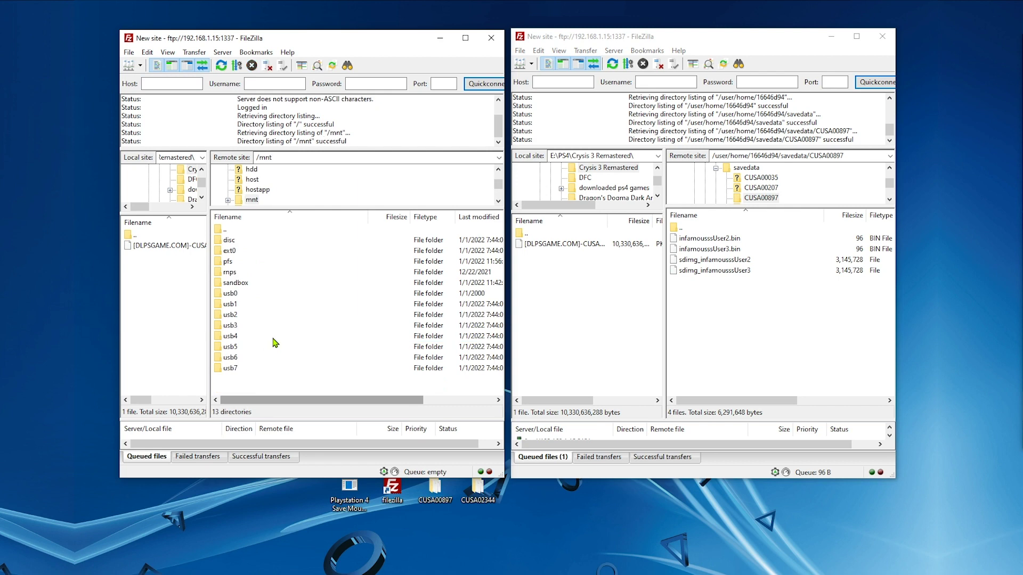
double_click(232, 264)
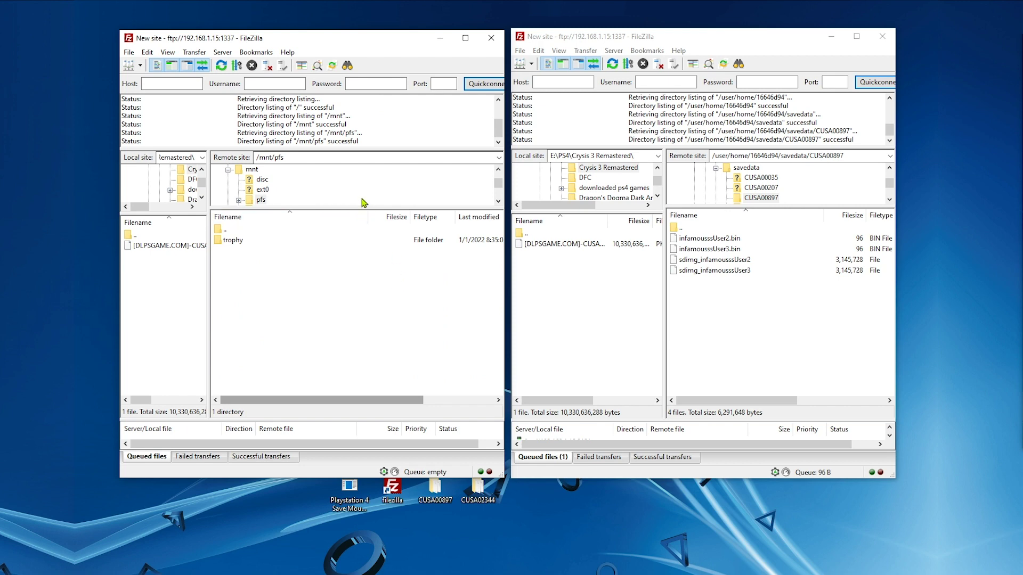
- Launch Playstation 4 Save Mounter, connect it to the console at 192.168.1.15 and run its setup
left_click(358, 494)
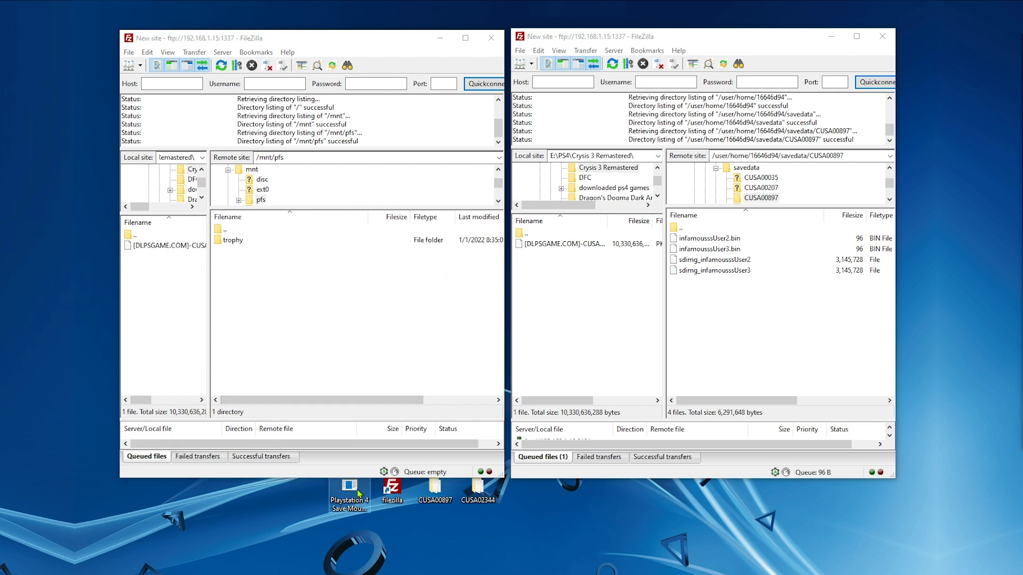
left_click(357, 495)
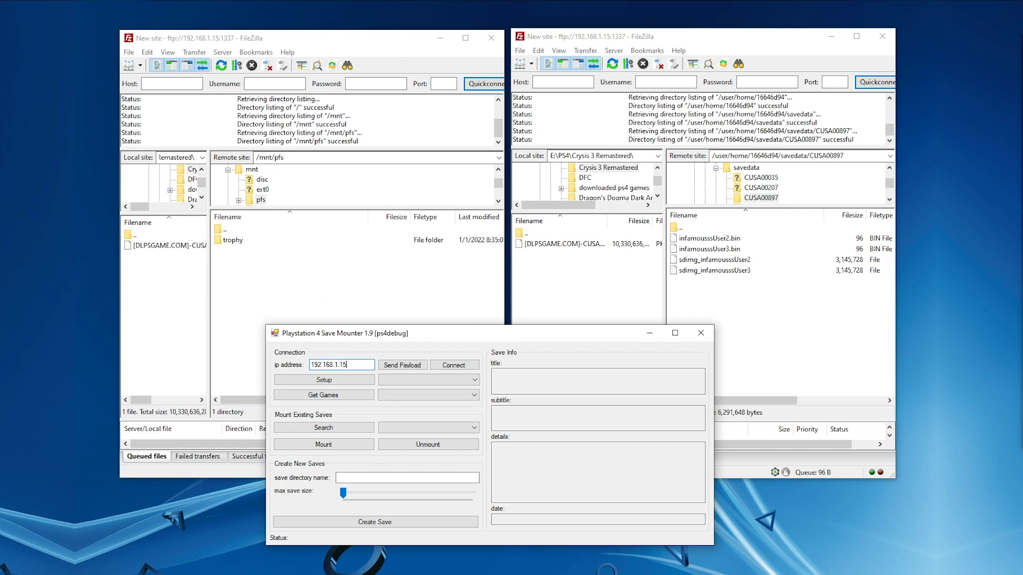
left_click(453, 366)
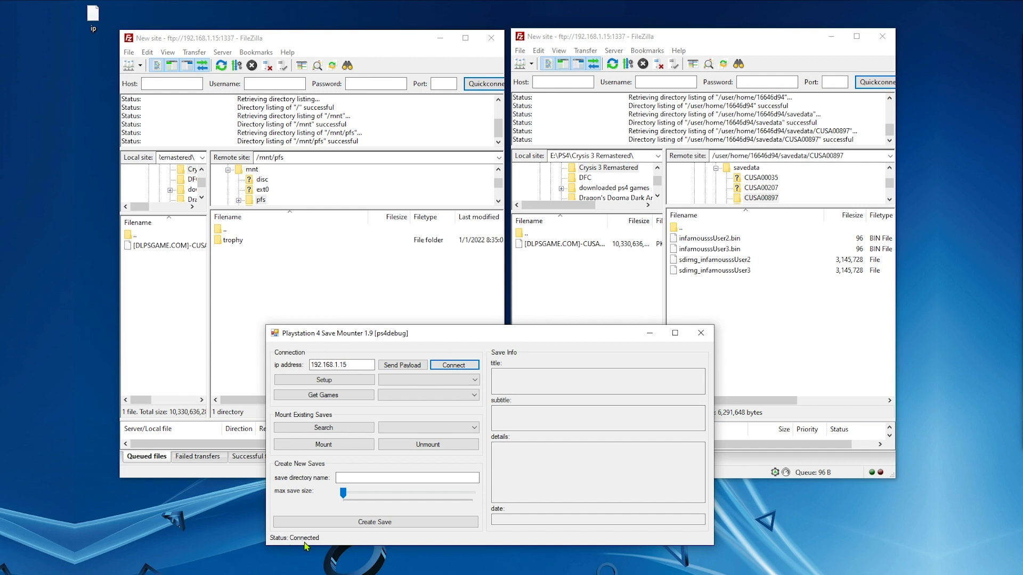
left_click(336, 379)
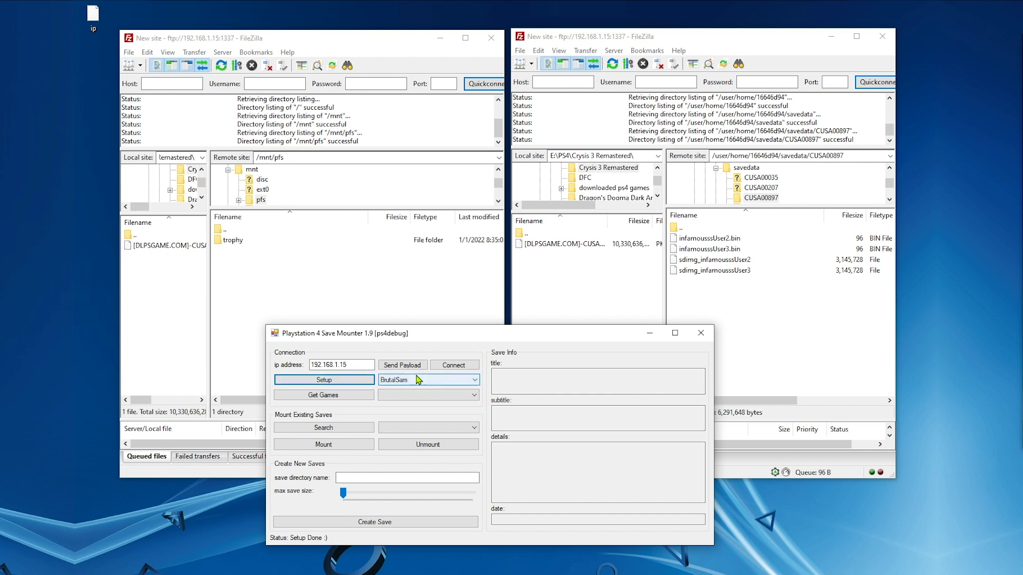
- Load the console's game list and select the game CUSA00897
left_click(336, 399)
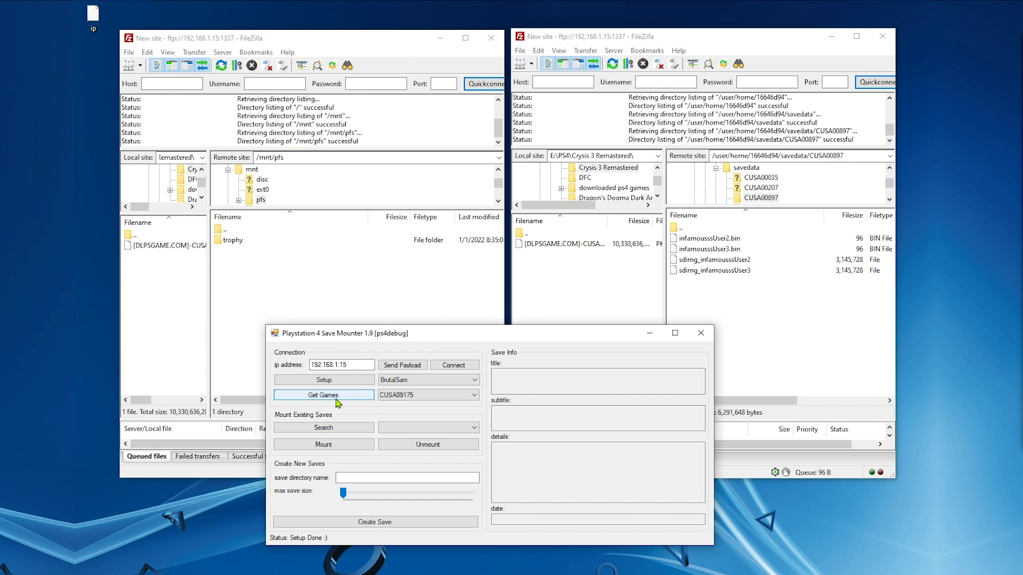
left_click(440, 400)
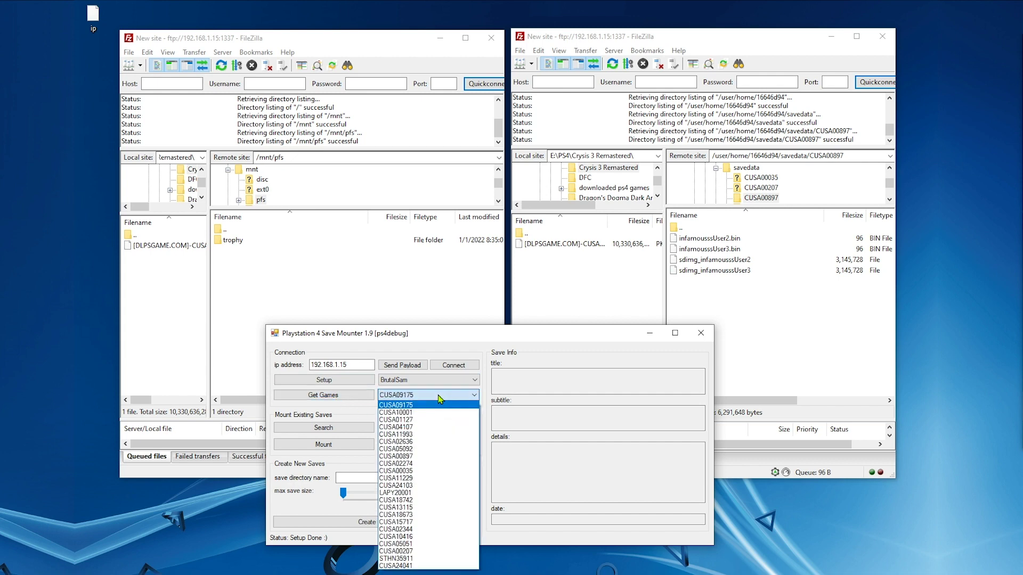
left_click(417, 457)
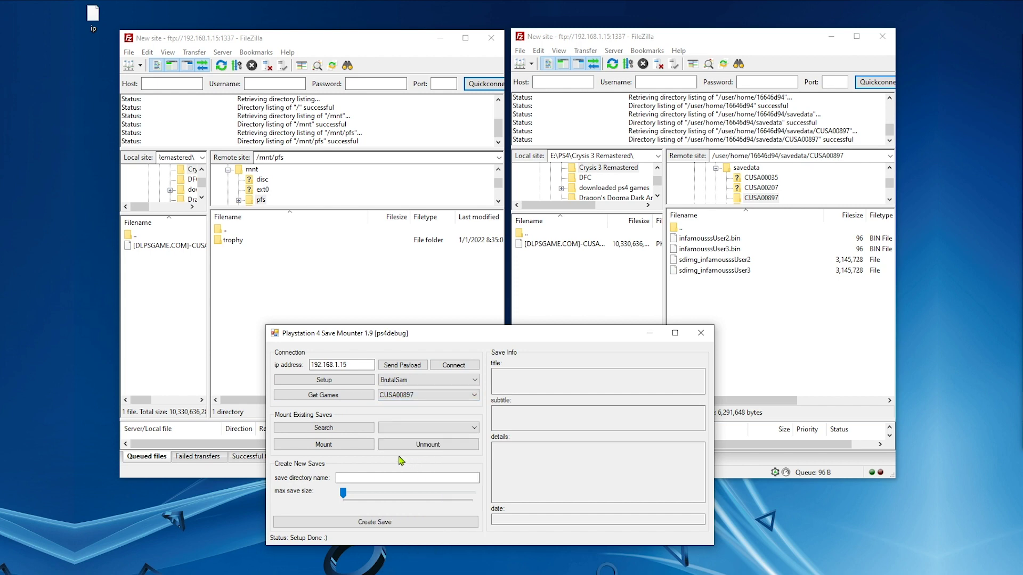
- Search for the game's existing saves and select infamousssUser3
left_click(325, 430)
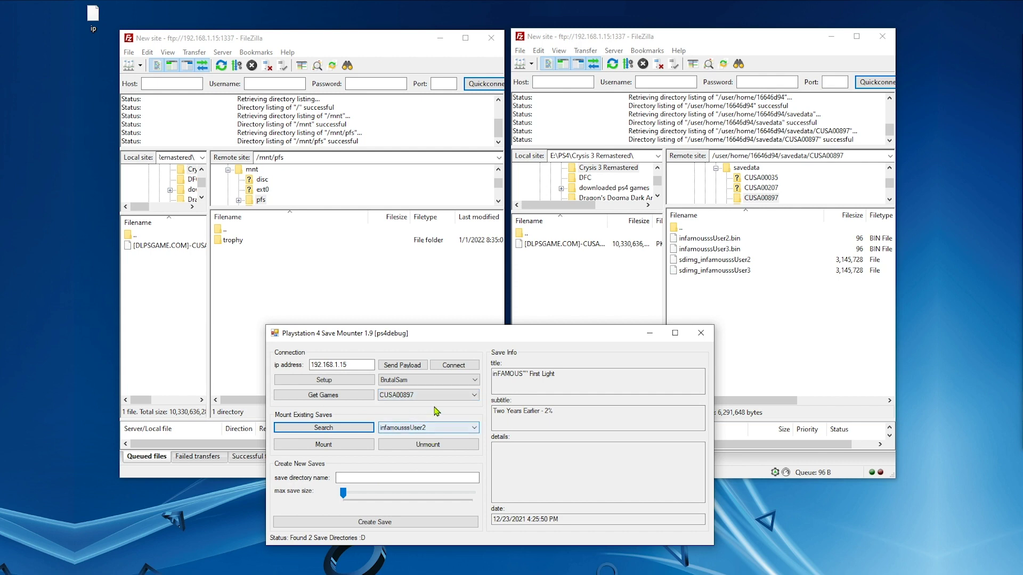
left_click(440, 427)
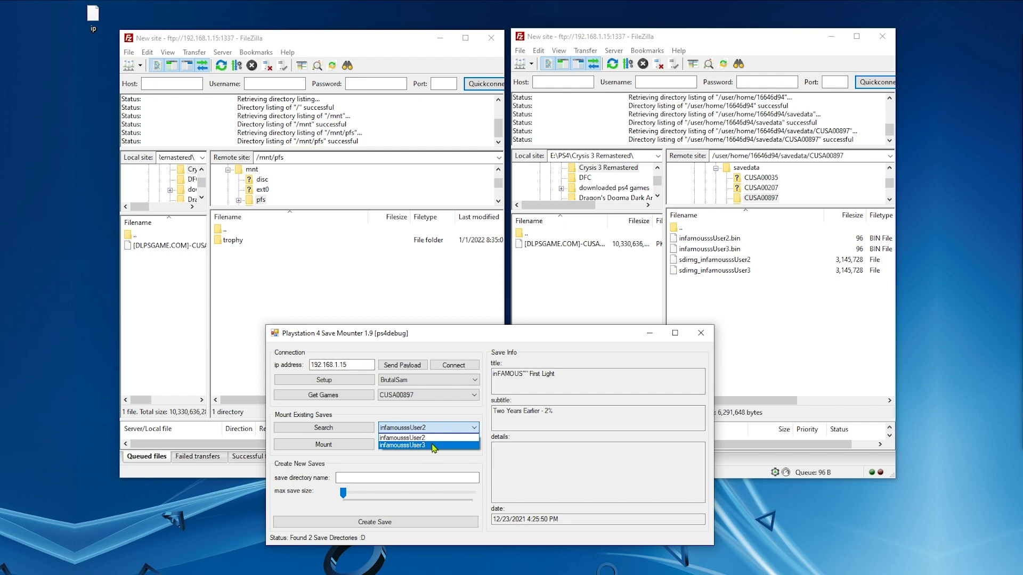
left_click(433, 446)
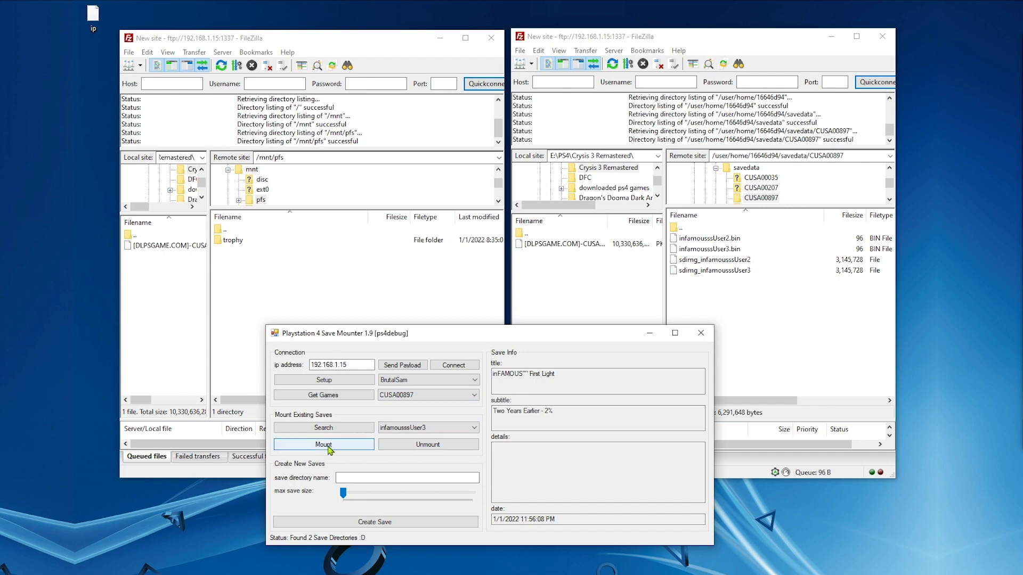
- Mount the selected infamousssUser3 save and unmount it again
left_click(336, 452)
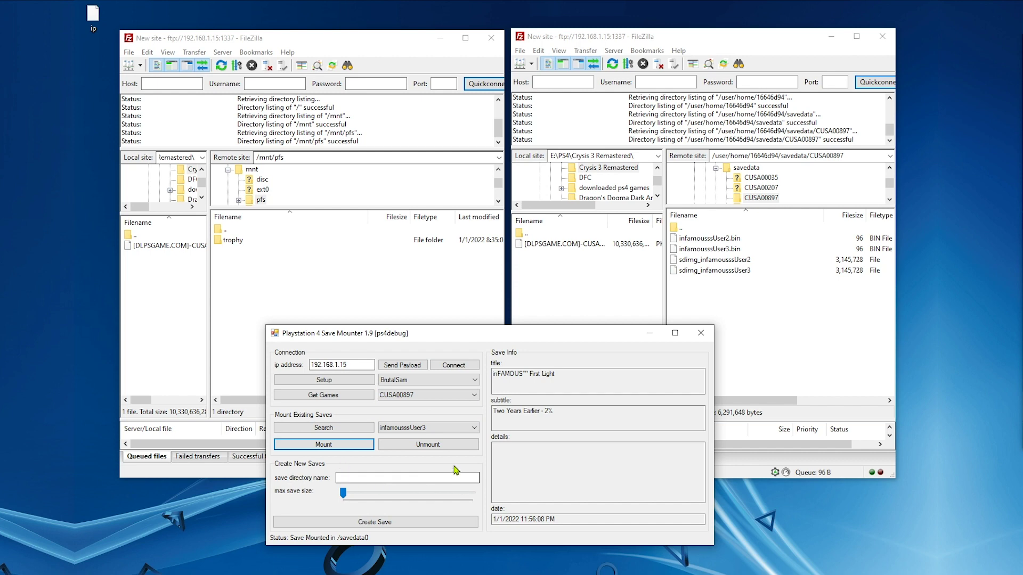
left_click(423, 450)
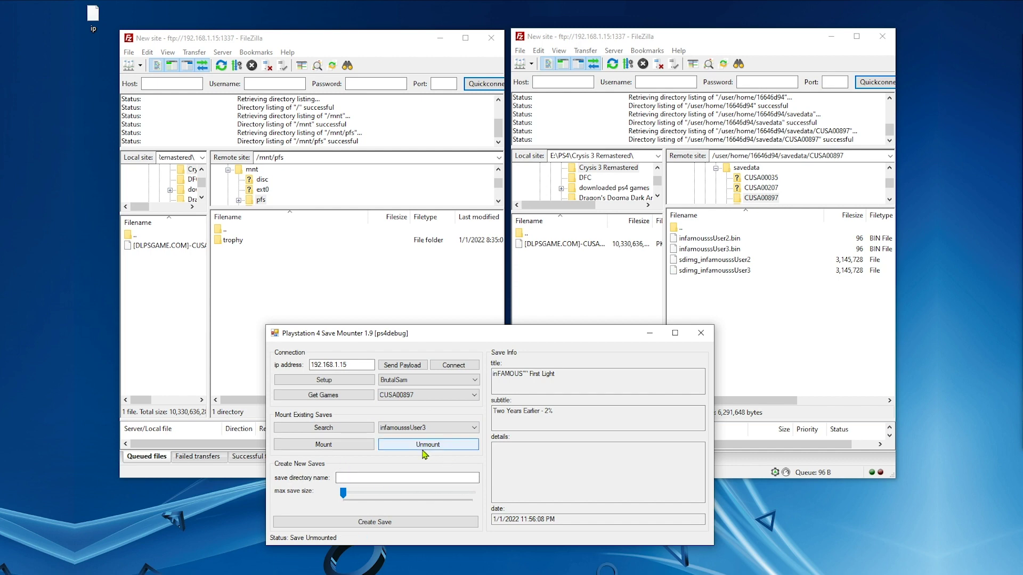
- Minimize Playstation 4 Save Mounter and create a new desktop folder named original
left_click(647, 334)
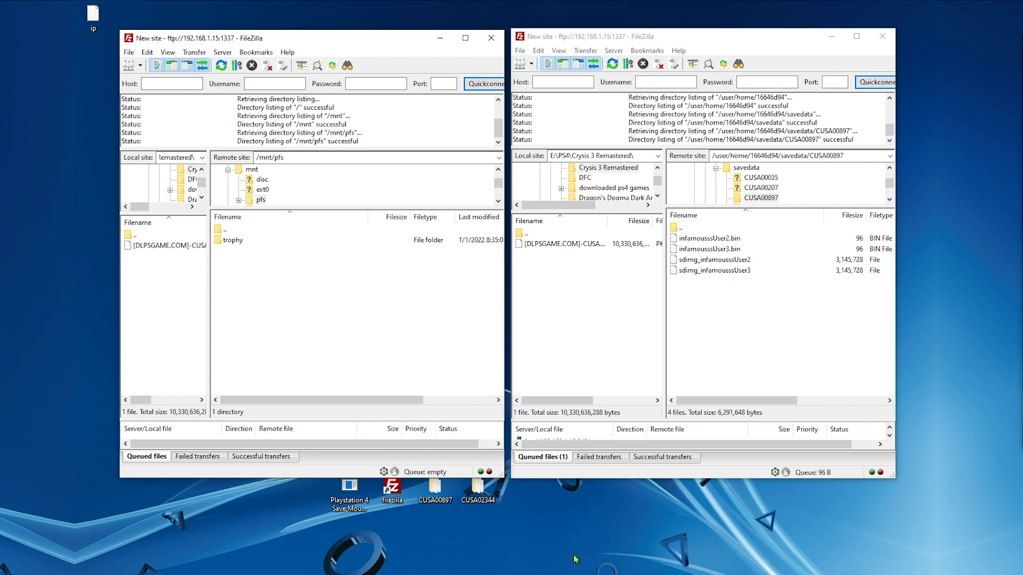
right_click(579, 504)
mouse_move(656, 468)
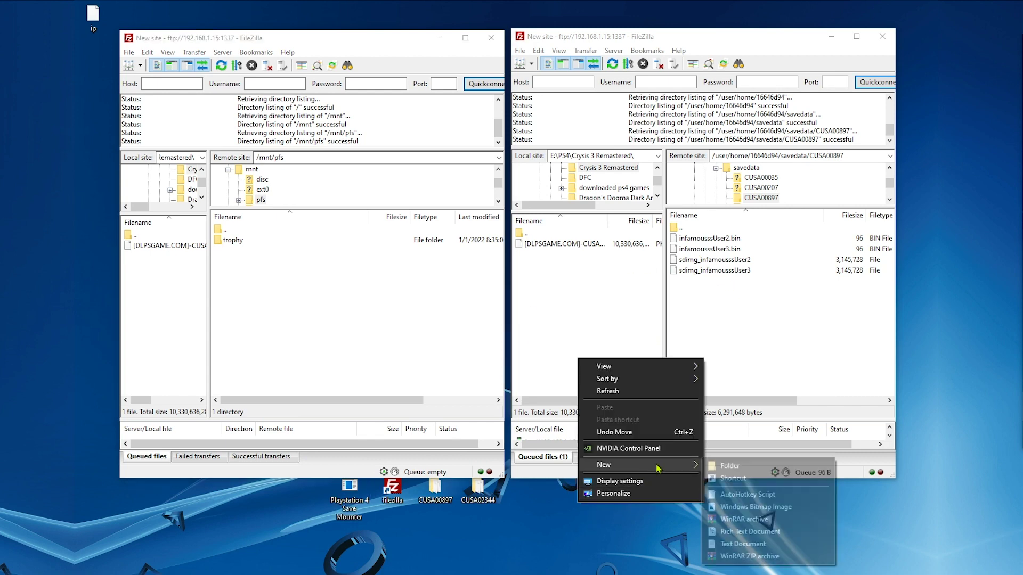
left_click(727, 466)
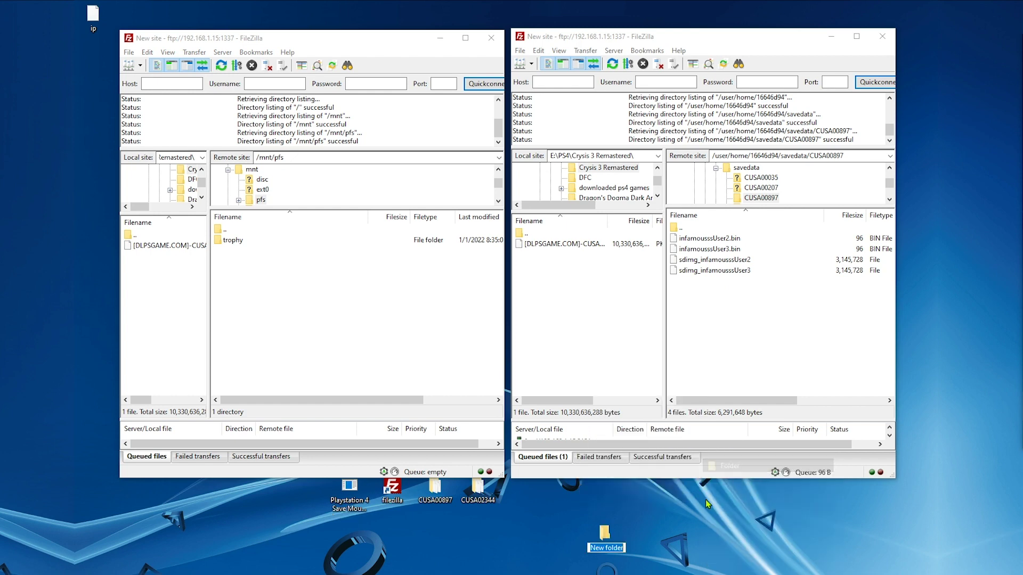
type("origin")
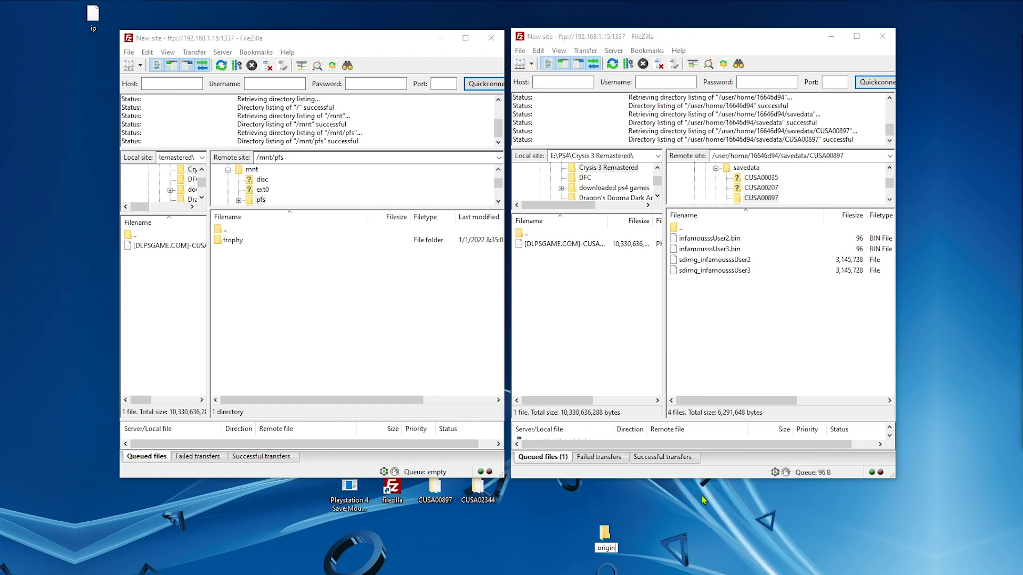
type("al")
key("Return")
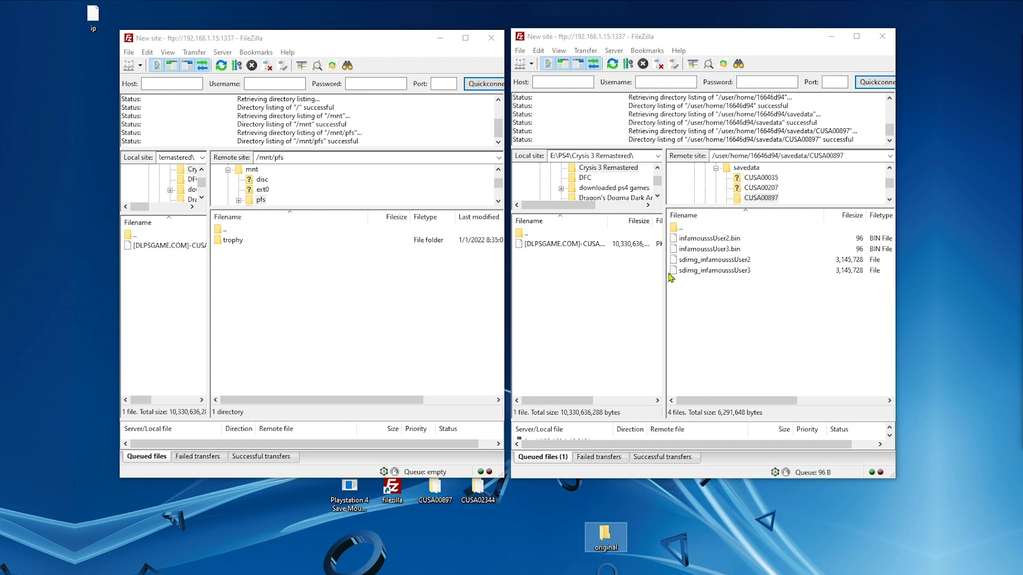
- Download infamousssUser3.bin and sdimg_infamousssUser3 from the console's CUSA00897 savedata directory into the original folder and check that they arrived
left_click(715, 253)
left_click_drag(719, 256, 615, 544)
left_click_drag(717, 271, 618, 542)
double_click(612, 538)
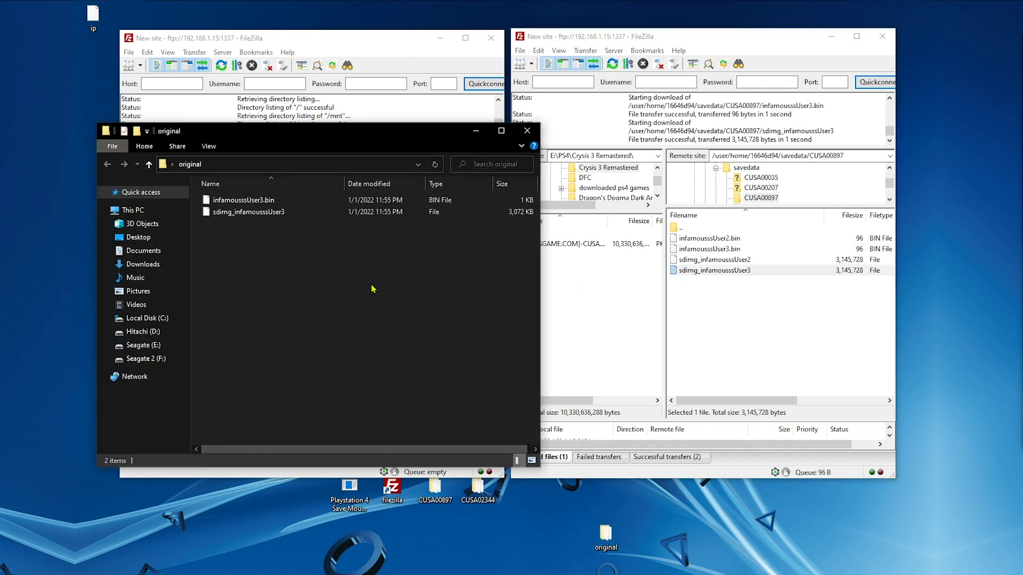
left_click(524, 135)
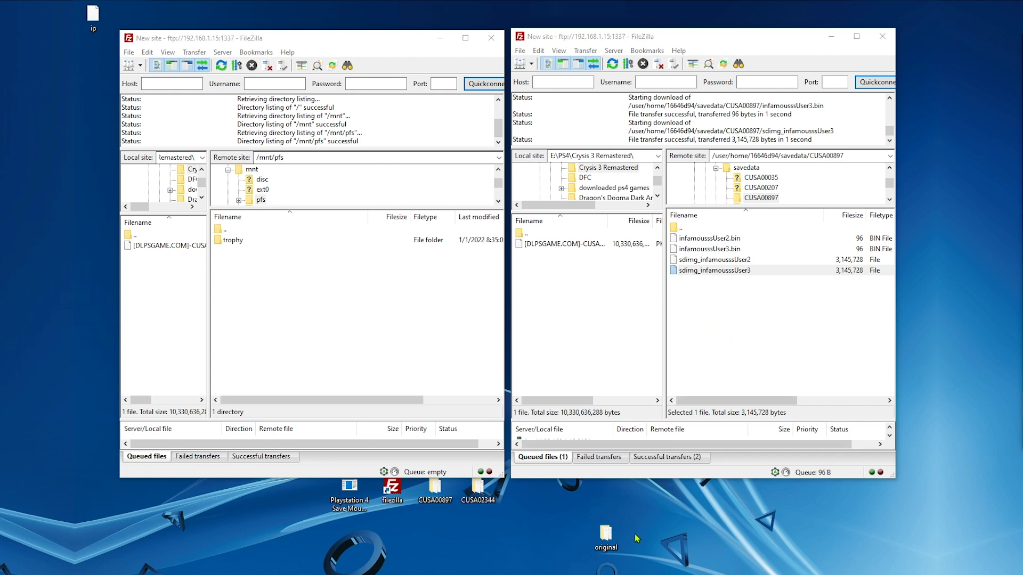
- Examine the backed-up save files in the original folder on the desktop
double_click(606, 536)
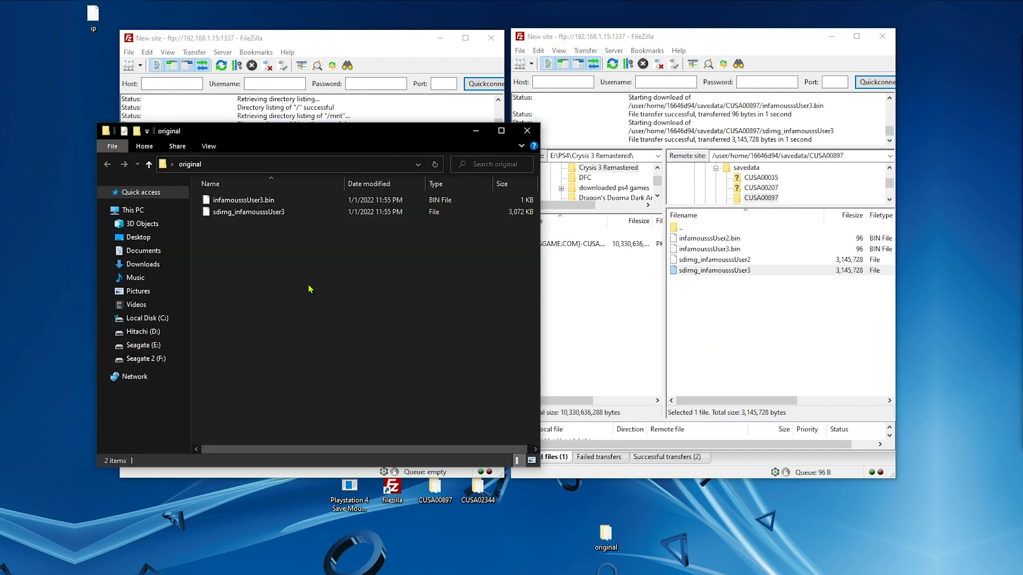
left_click_drag(309, 288, 274, 215)
left_click(475, 130)
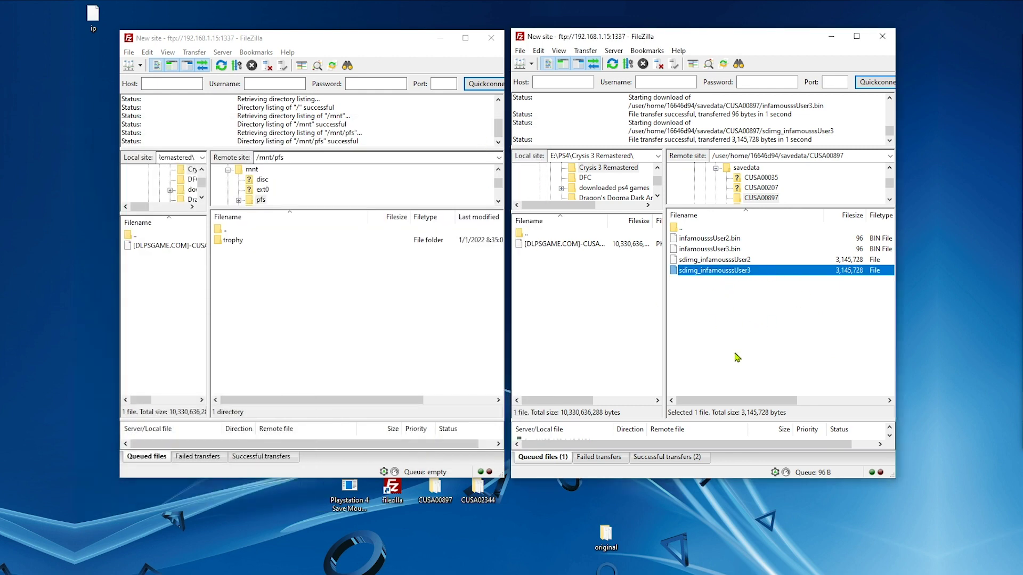
left_click(687, 539)
double_click(604, 537)
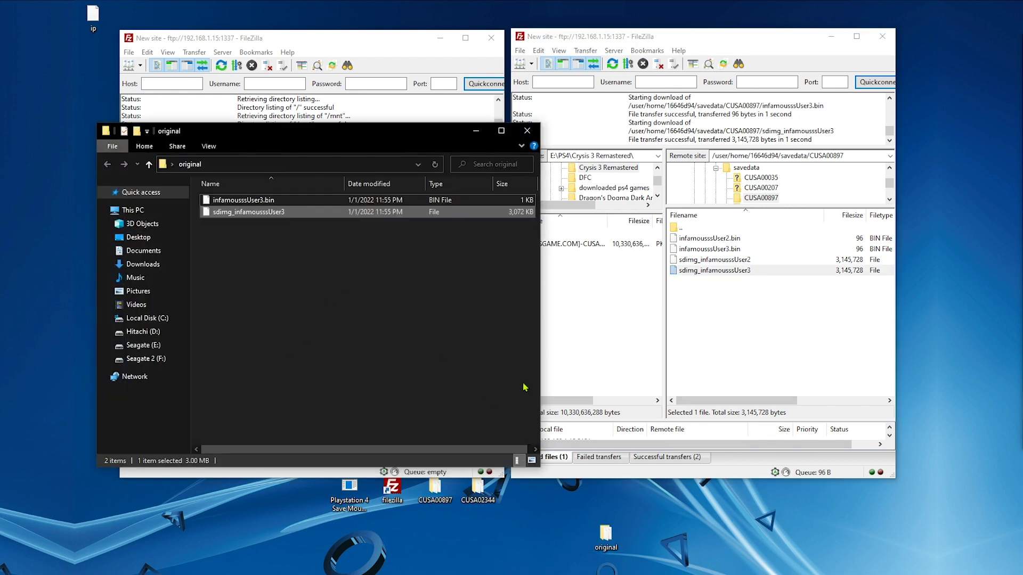
left_click(527, 131)
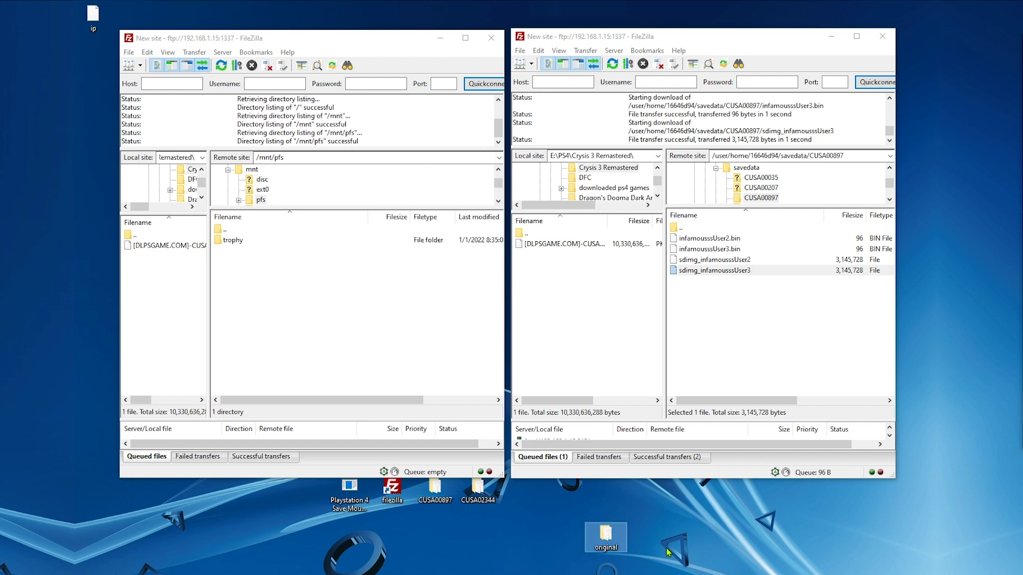
left_click(602, 548)
double_click(602, 547)
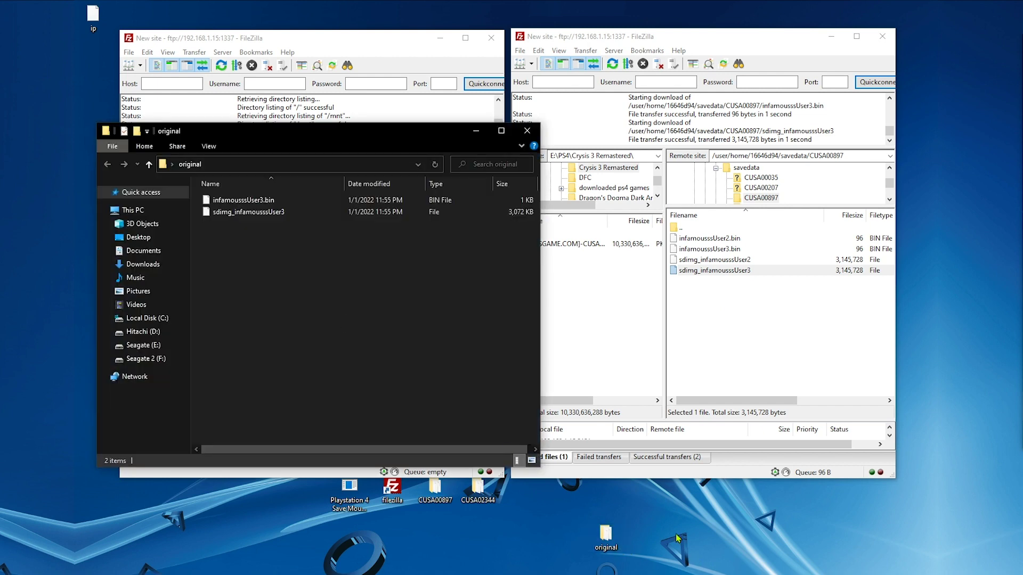
left_click(527, 131)
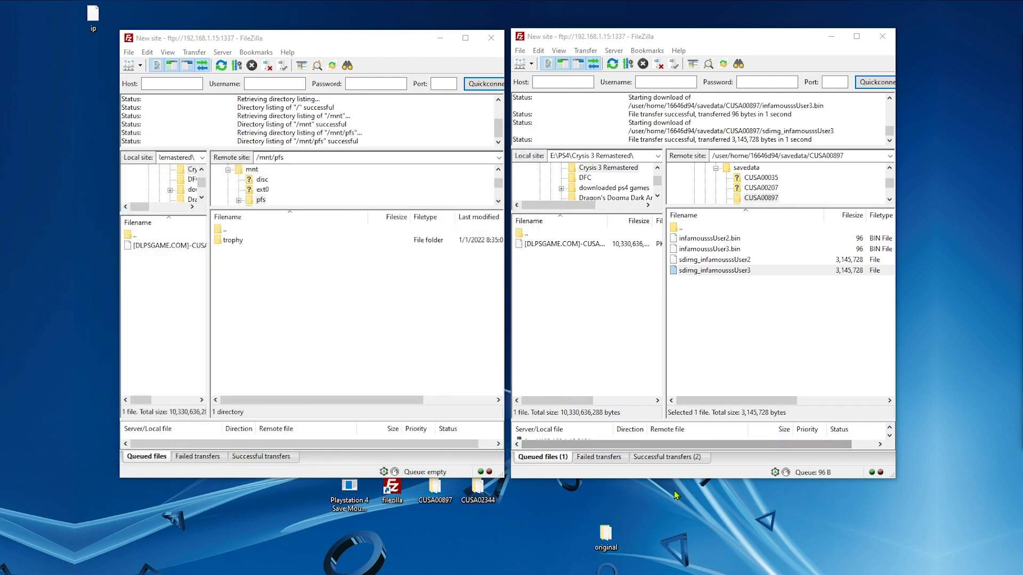
double_click(607, 542)
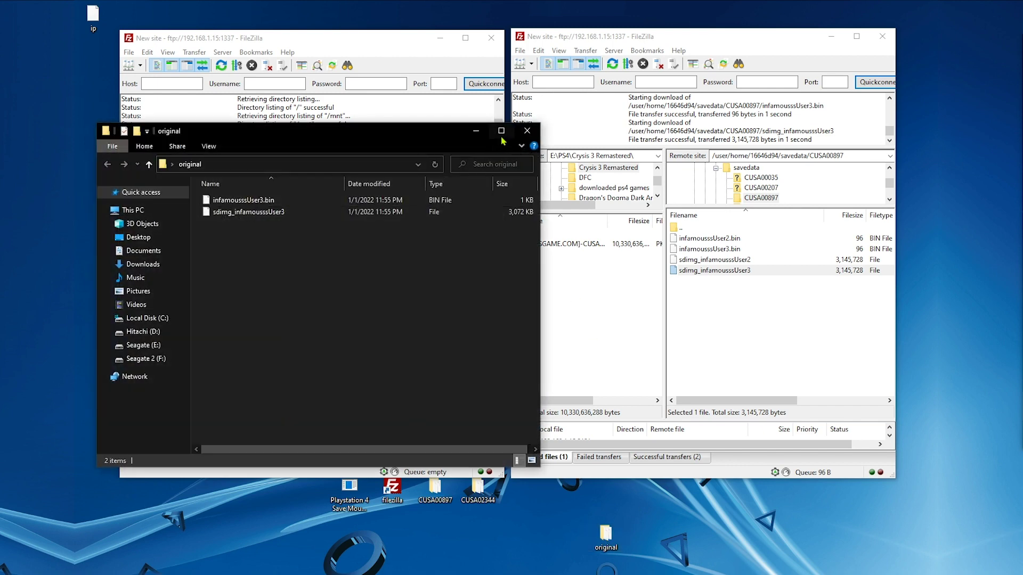
left_click(530, 132)
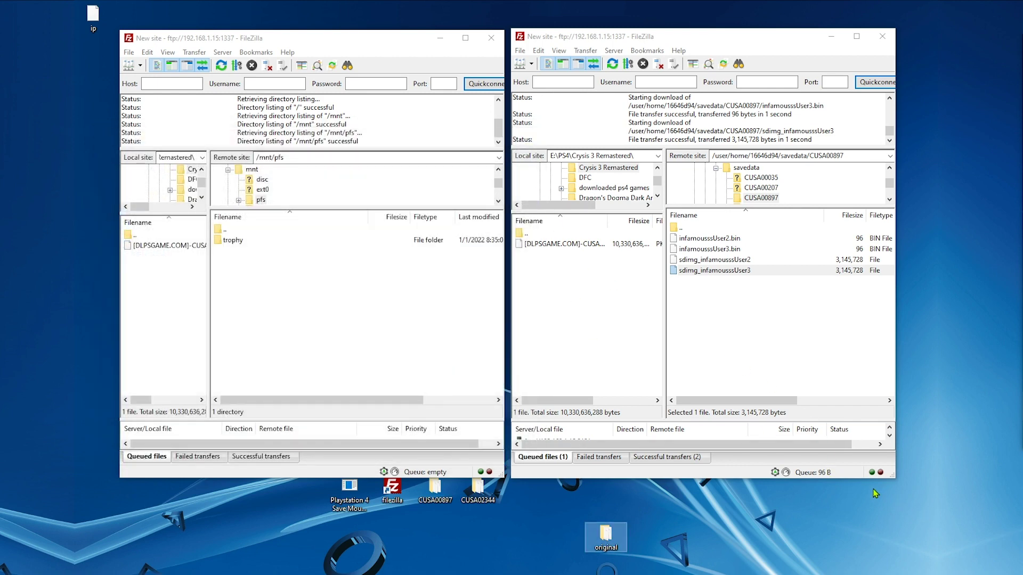
double_click(612, 538)
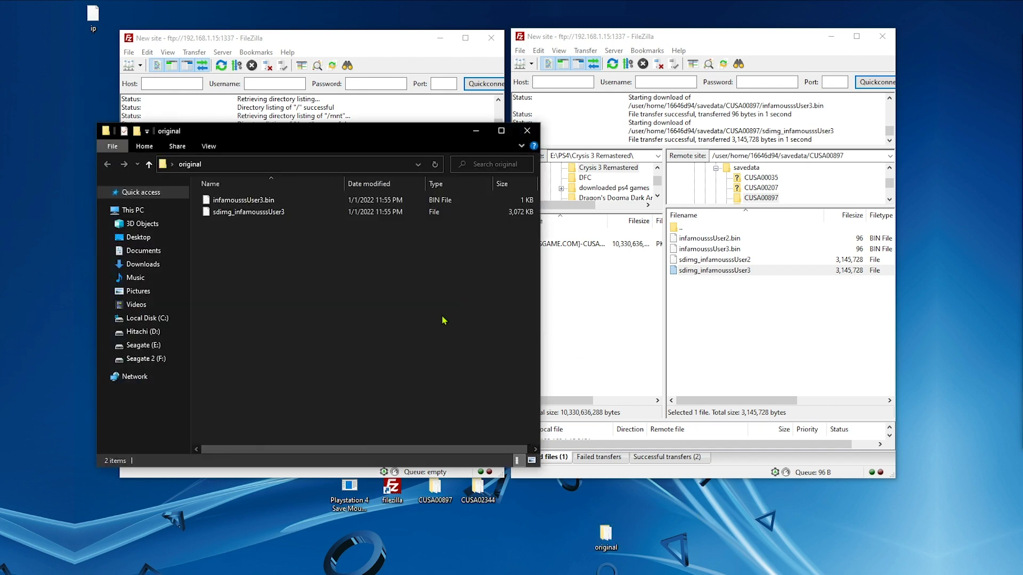
left_click_drag(292, 266, 260, 204)
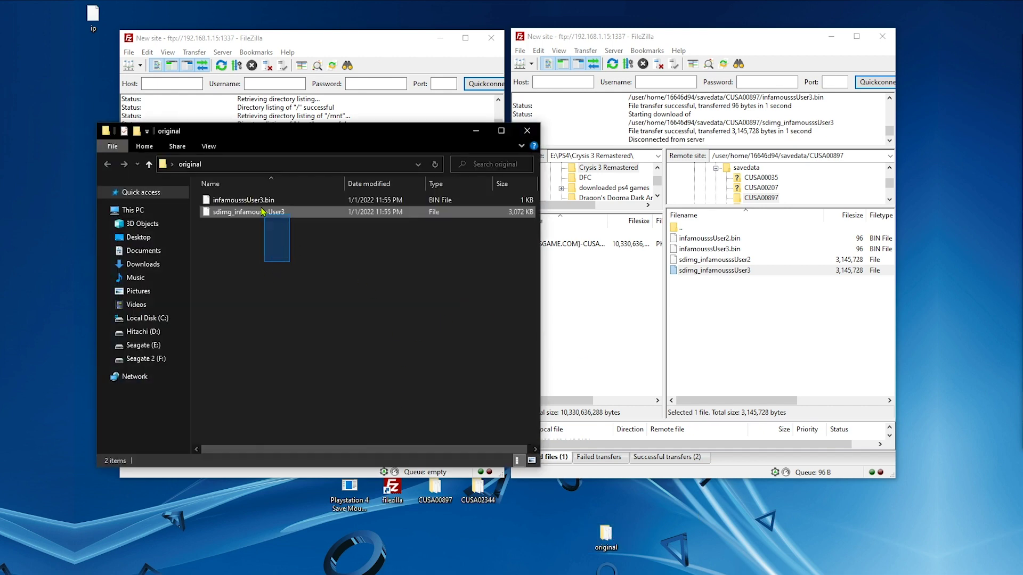
left_click(349, 319)
left_click(528, 131)
- Delete sdimg_infamousssUser3 and infamousssUser3.bin from the console's CUSA00897 savedata directory
right_click(725, 270)
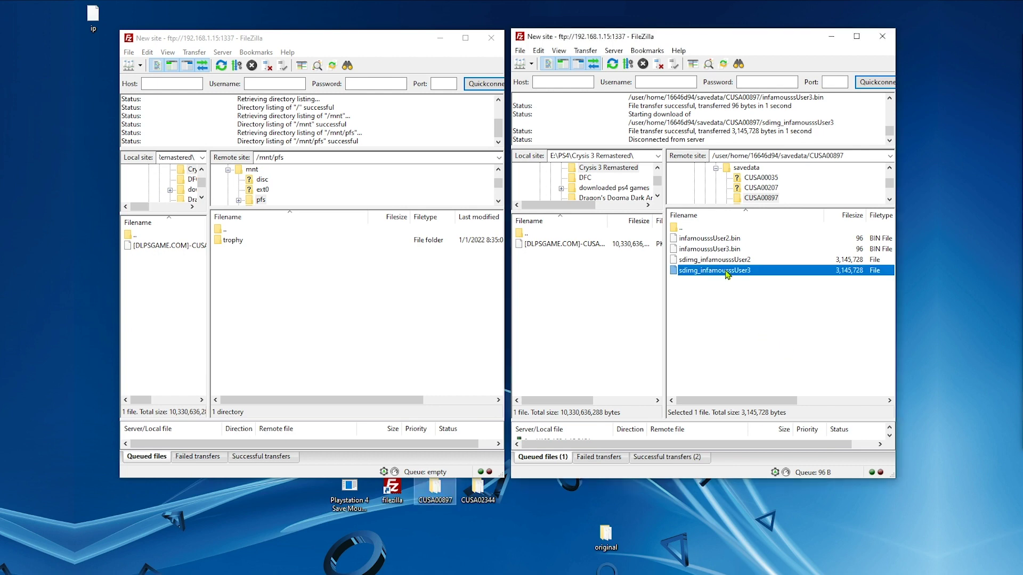
left_click(756, 371)
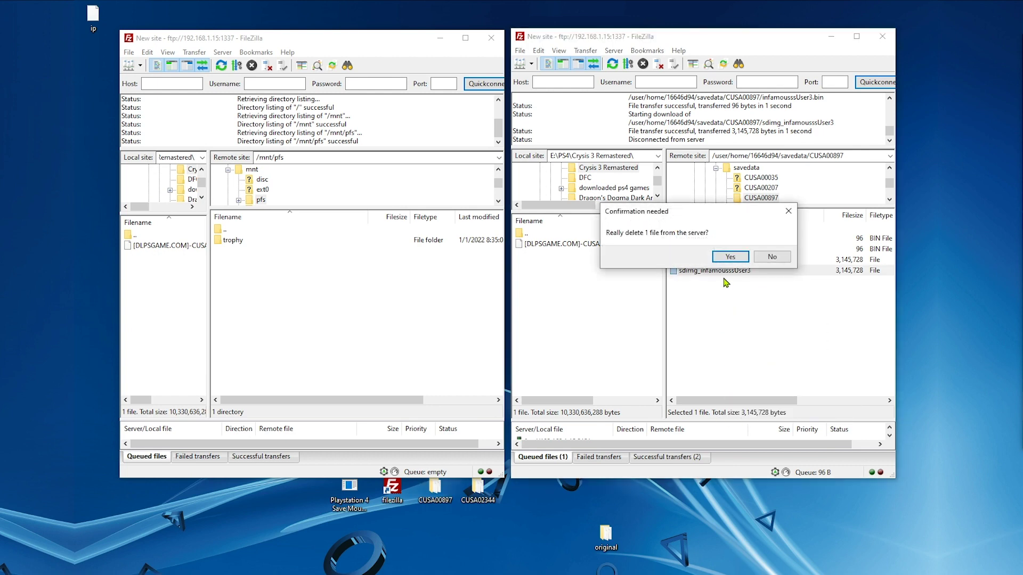
left_click(736, 262)
left_click(723, 249)
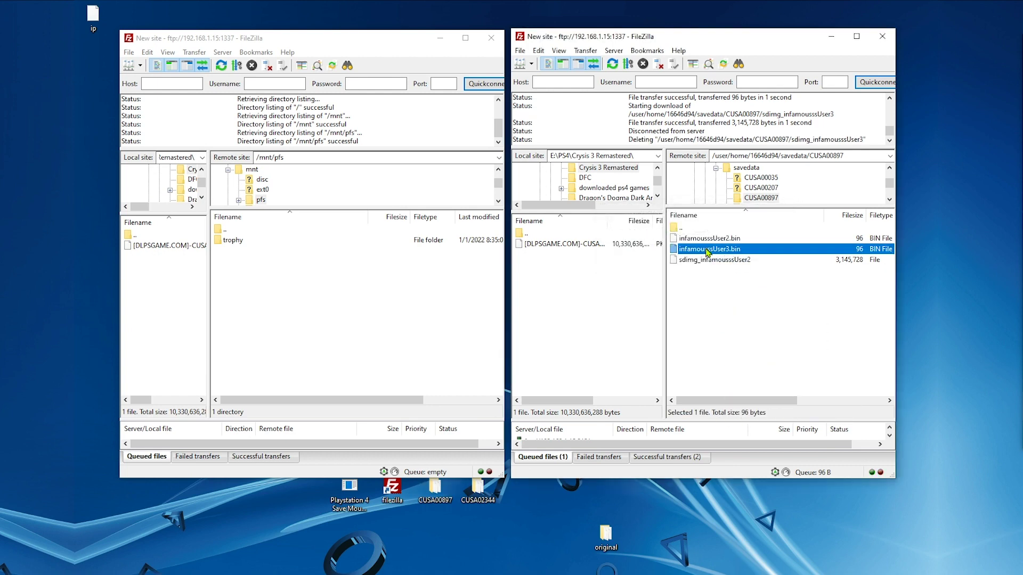
right_click(723, 249)
left_click(727, 347)
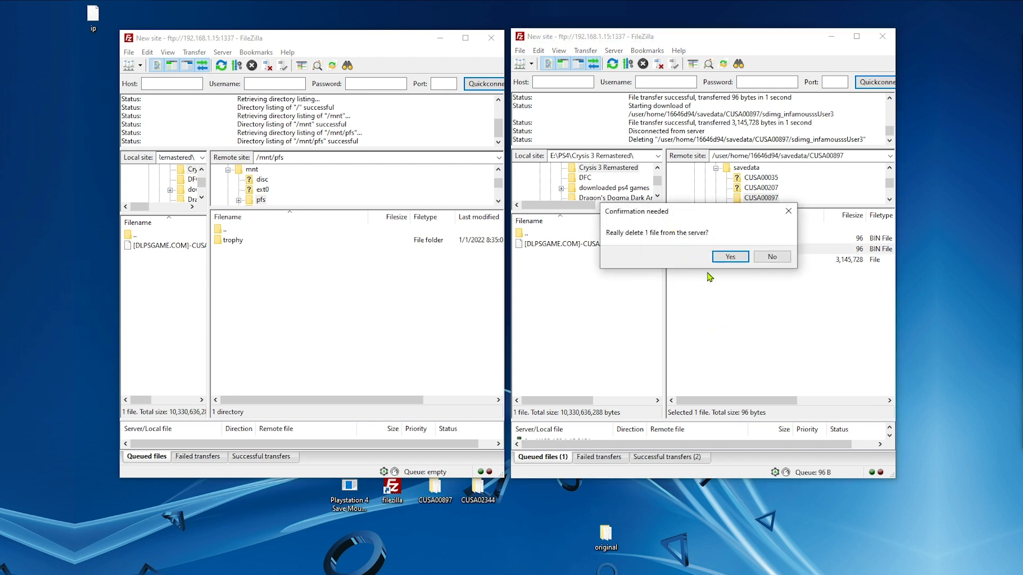
left_click(729, 257)
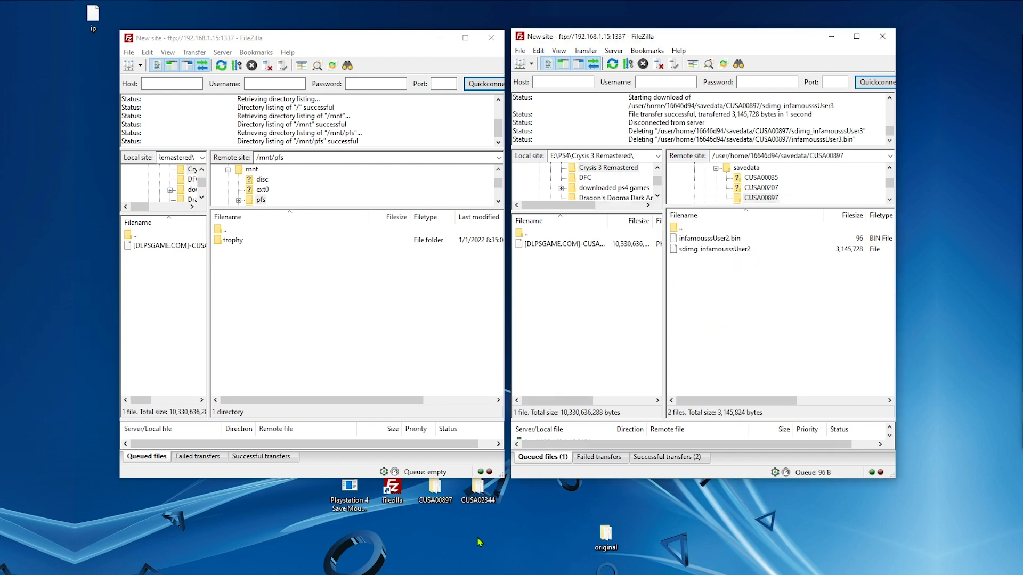
- Upload infamousssUser6 and infamousssUser6.bin from the desktop's CUSA00897 folder to the console's CUSA00897 savedata directory
double_click(442, 496)
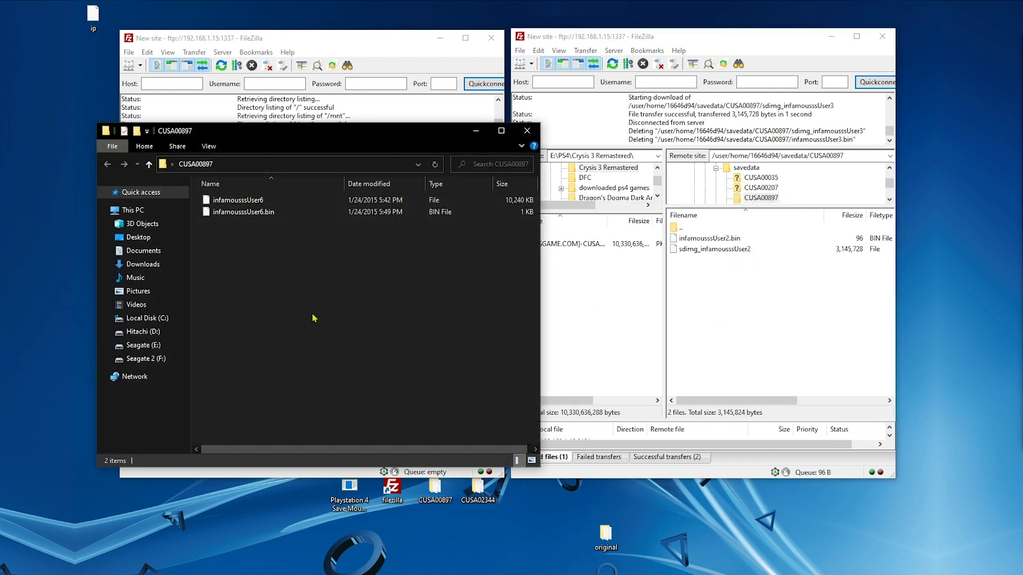
left_click_drag(322, 296, 746, 316)
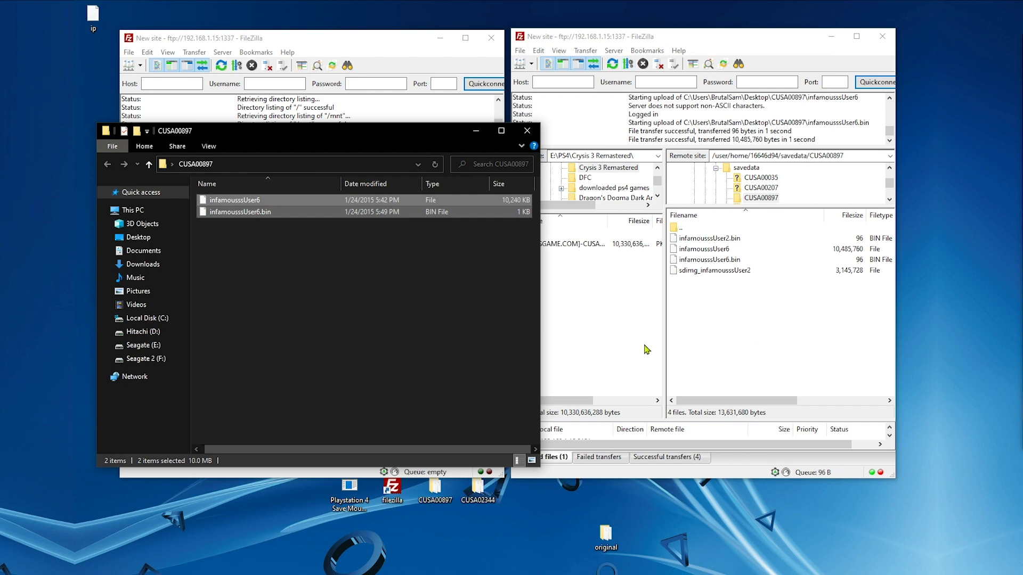
left_click(475, 130)
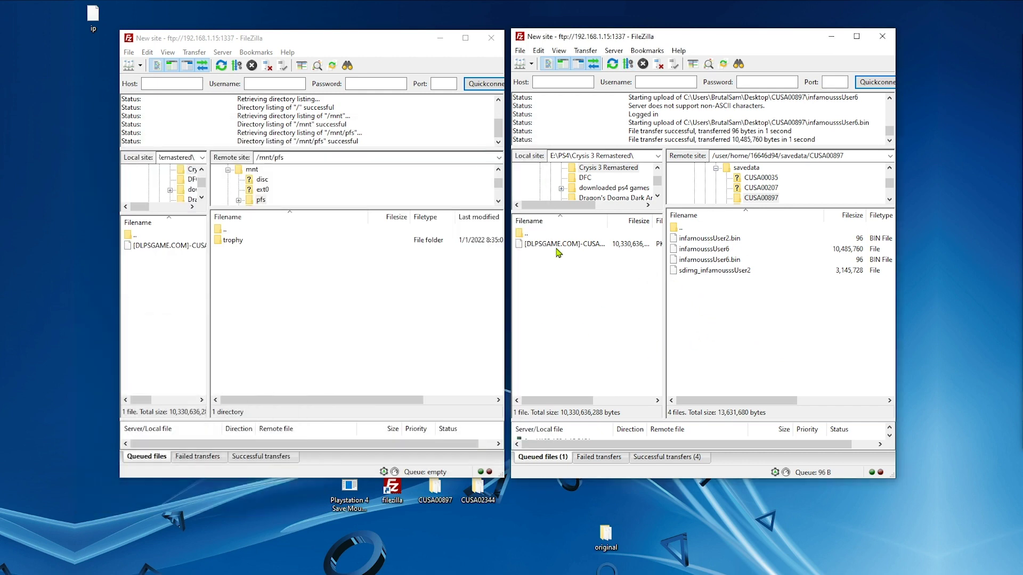
- Check the backup's file names in the original folder and rename the uploaded infamousssUser6 file on the console to infamousssUser3
left_click(723, 253)
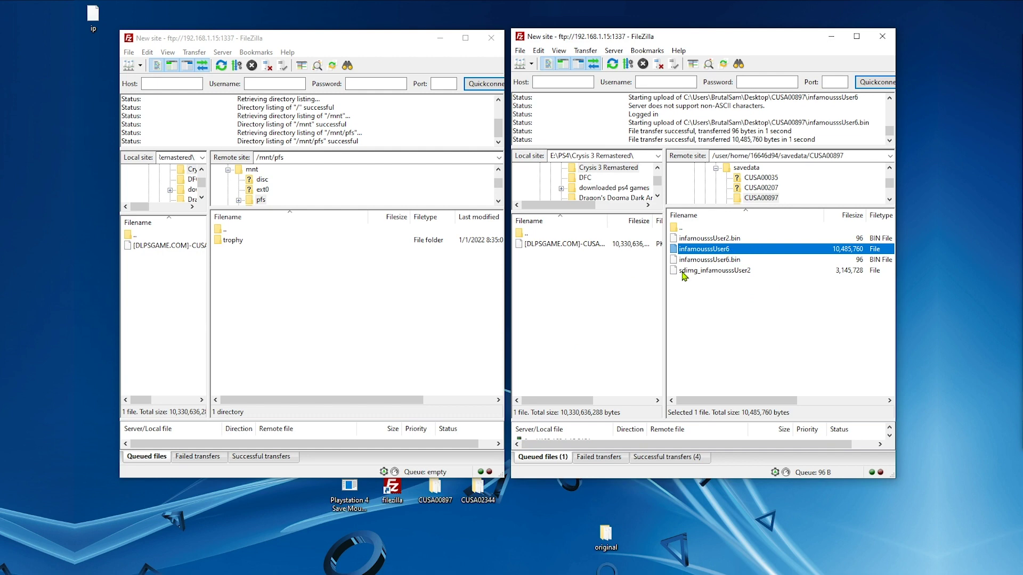
double_click(602, 539)
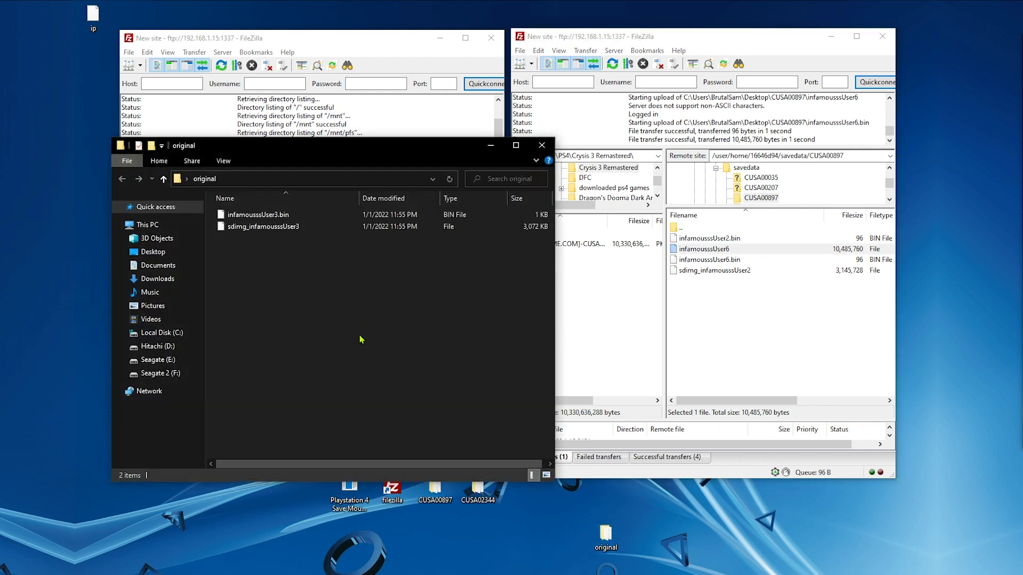
left_click(252, 231)
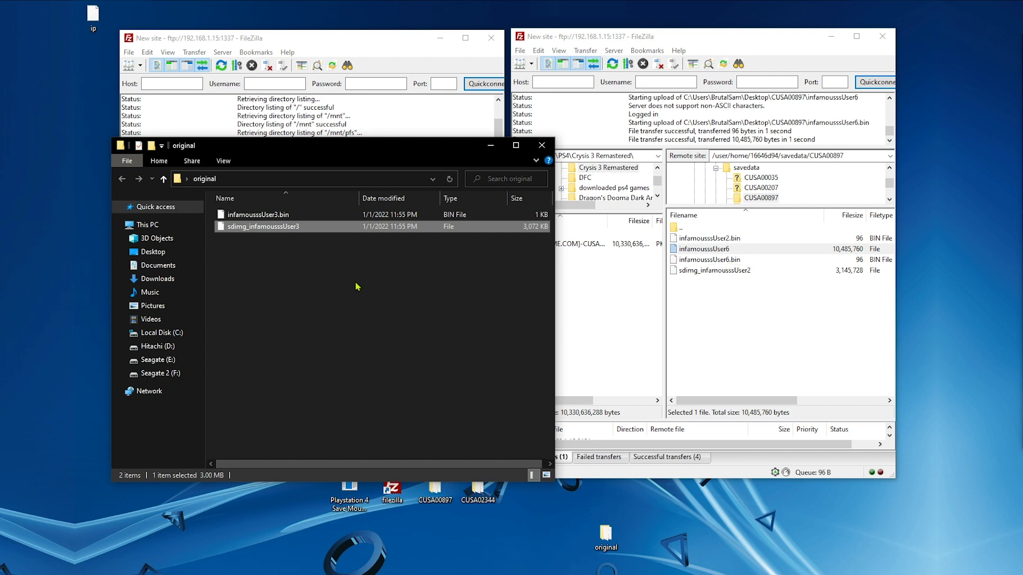
left_click(542, 145)
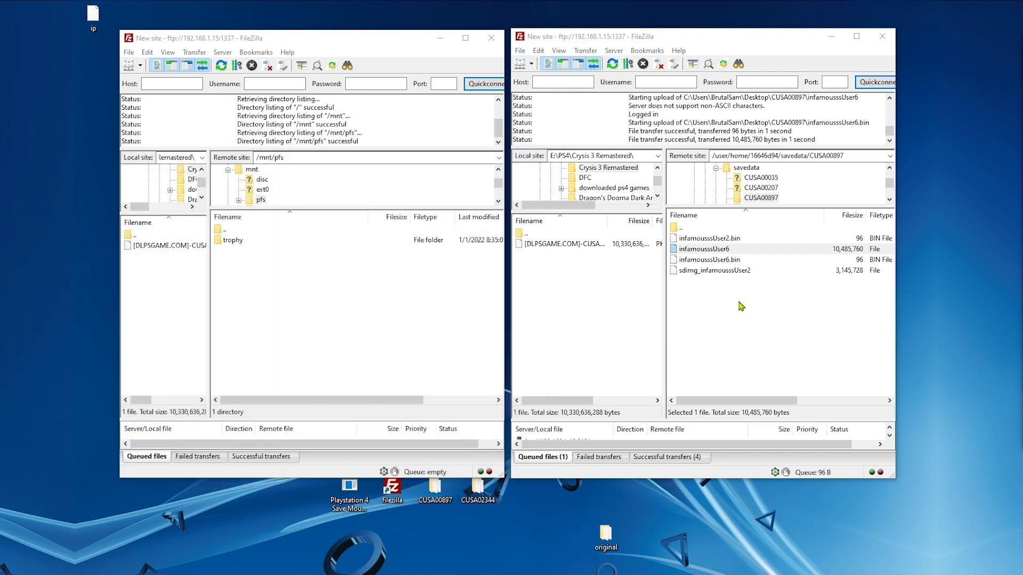
left_click(742, 306)
left_click(733, 252)
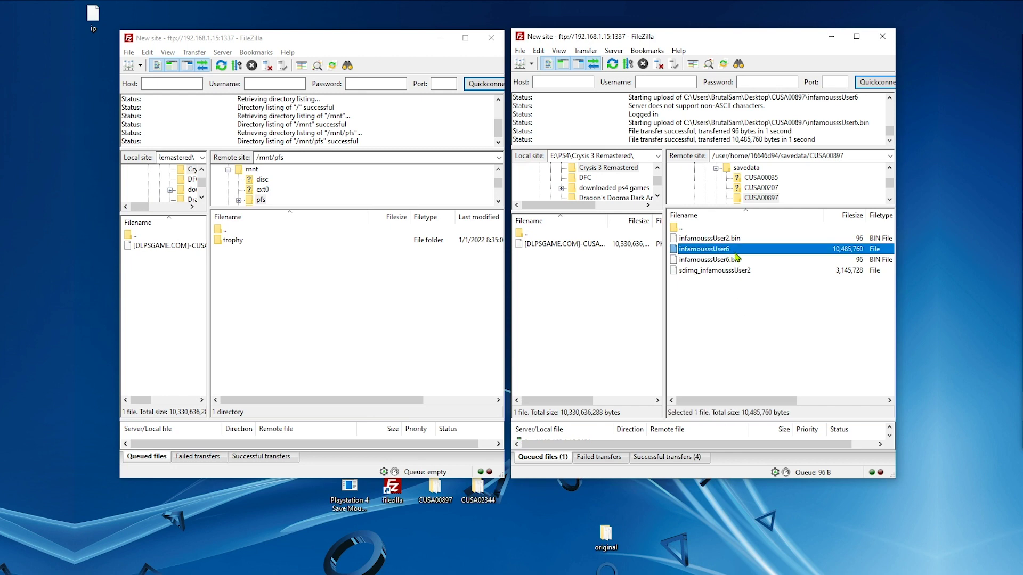
right_click(736, 257)
left_click(769, 369)
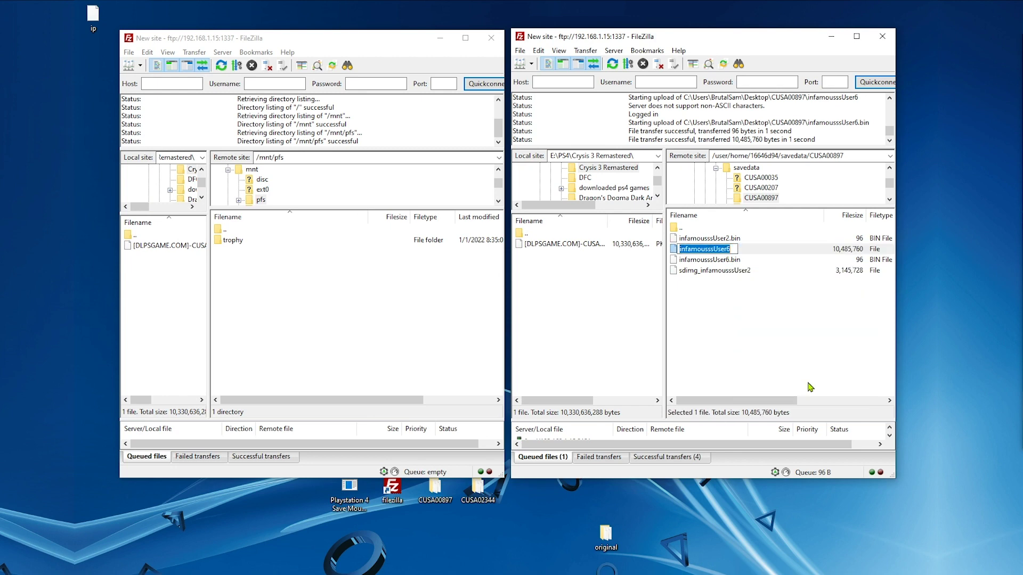
key("End")
key("Return")
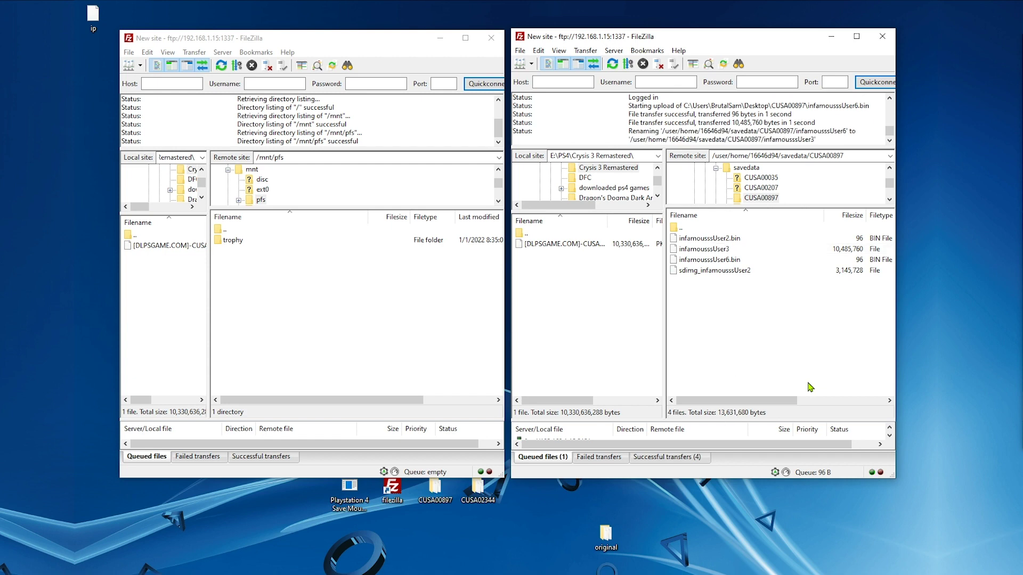
- Rename the uploaded infamousssUser6.bin in the console's CUSA00897 savedata directory as infamousssUser3.bin
right_click(713, 259)
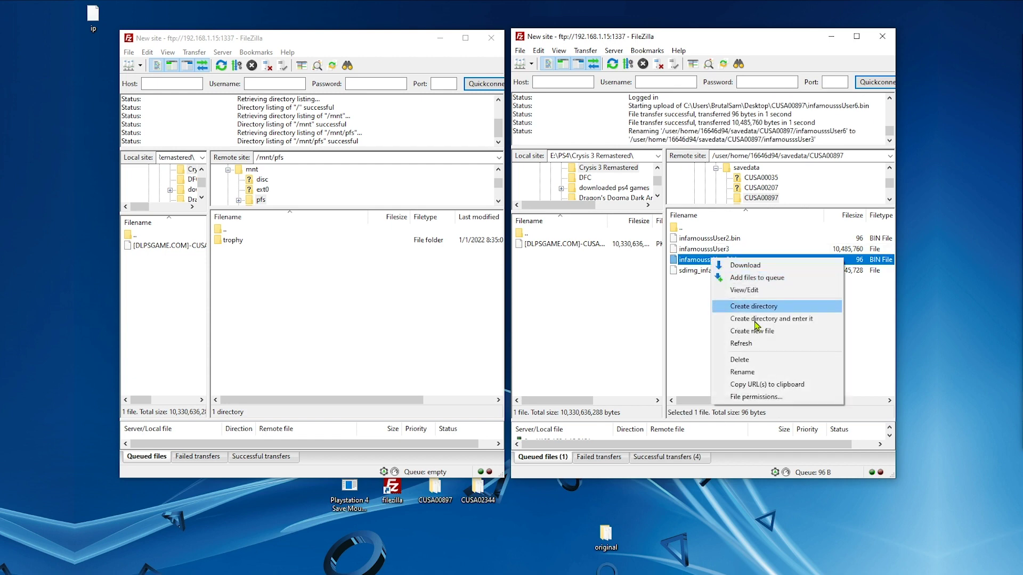
left_click(756, 373)
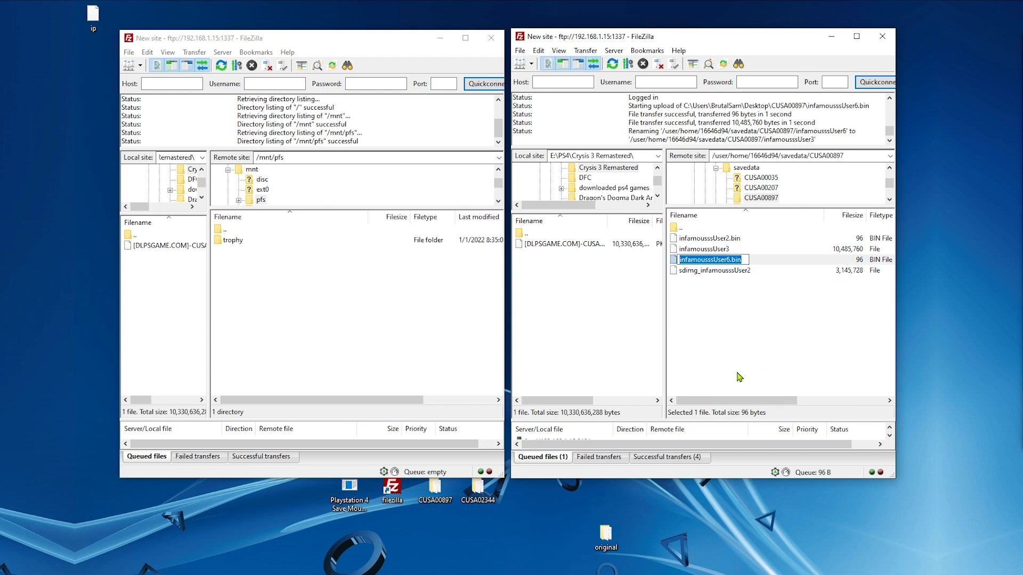
key("End")
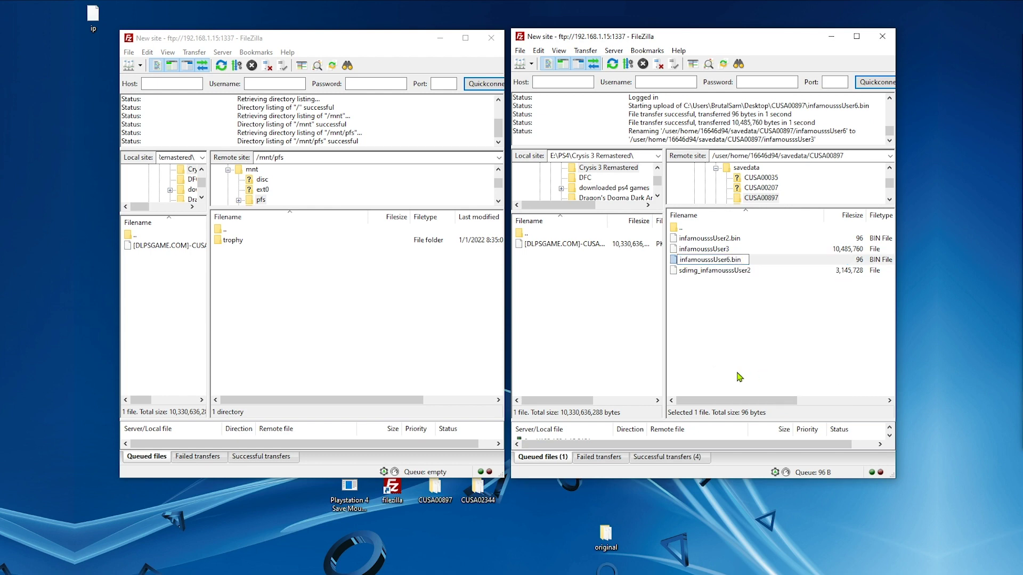
key("BackSpace")
left_click(747, 345)
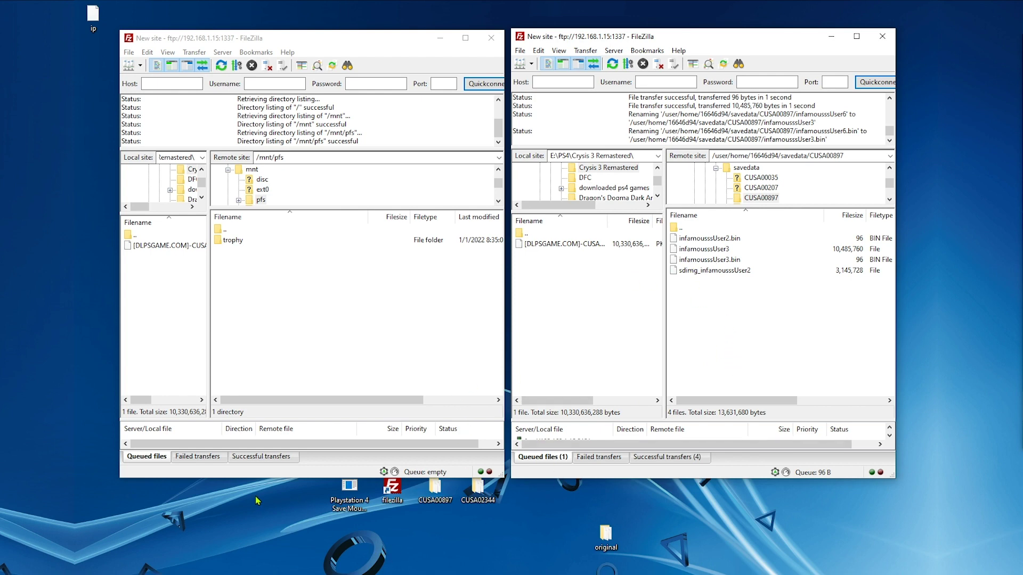
- Switch to Playstation 4 Save Mounter and mount the CUSA00897 save infamousssUser3
mouse_move(207, 565)
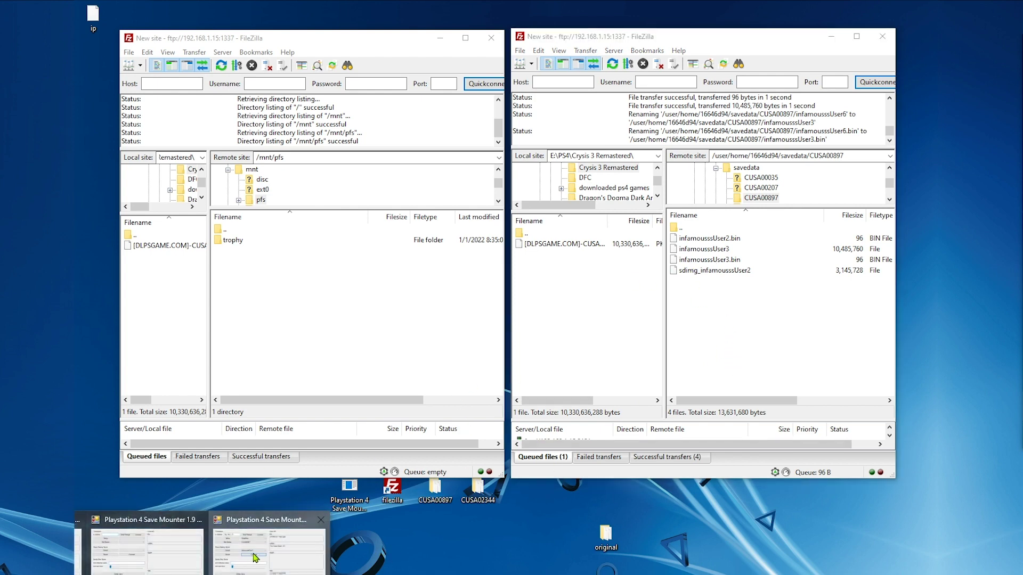
left_click(269, 532)
mouse_move(460, 335)
left_mouse_down()
mouse_move(453, 266)
mouse_move(454, 322)
left_mouse_up()
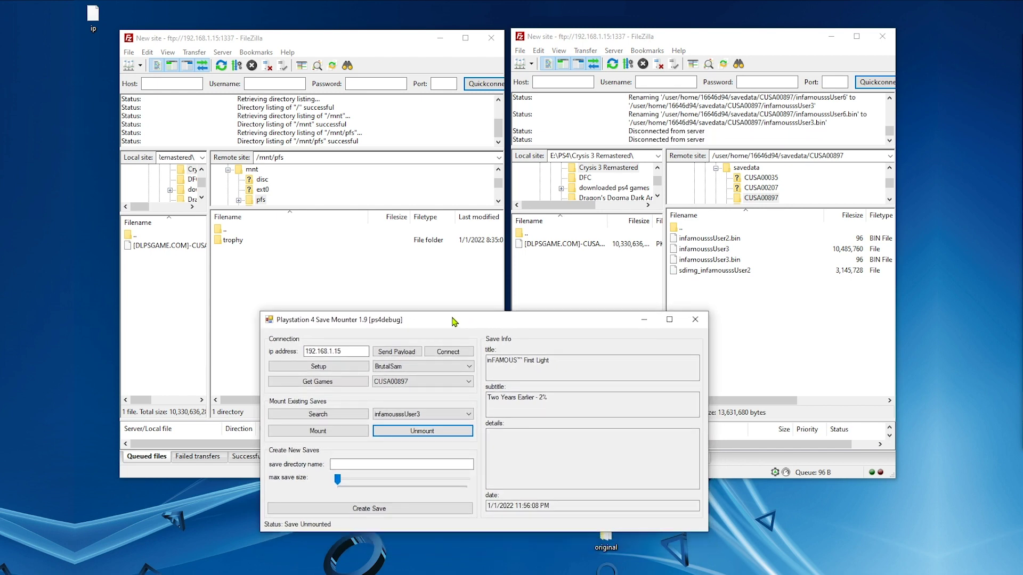
left_click(331, 434)
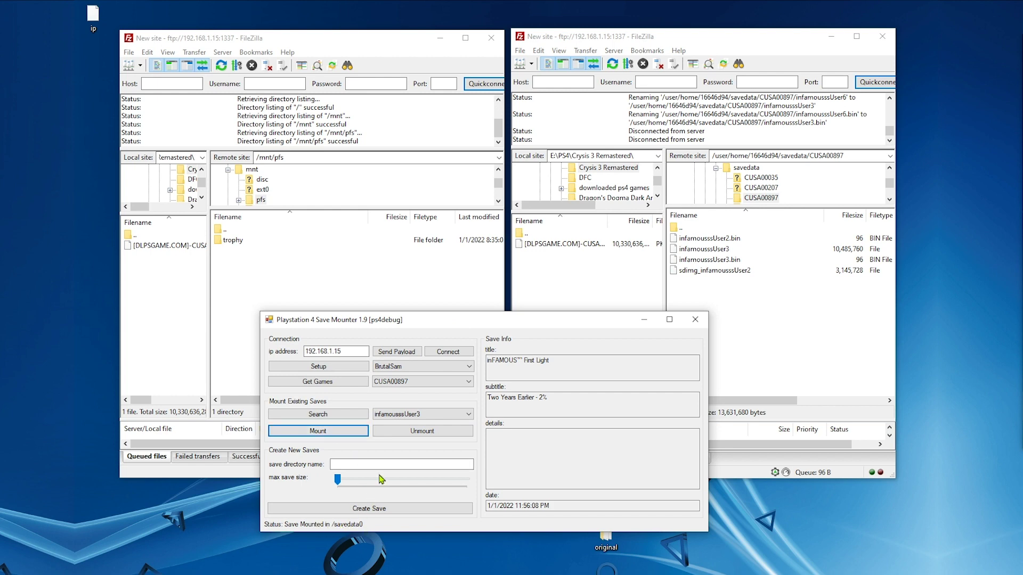
- In FileZilla, refresh the console's /mnt/pfs directory and open the mounted infamousssUser3 save folder
left_click(288, 283)
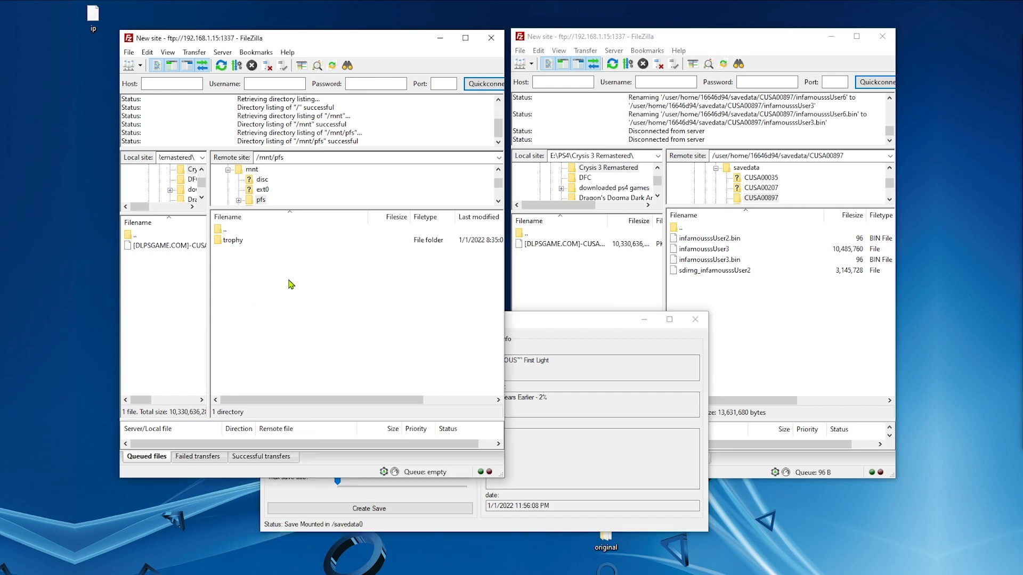
right_click(290, 281)
left_click(330, 366)
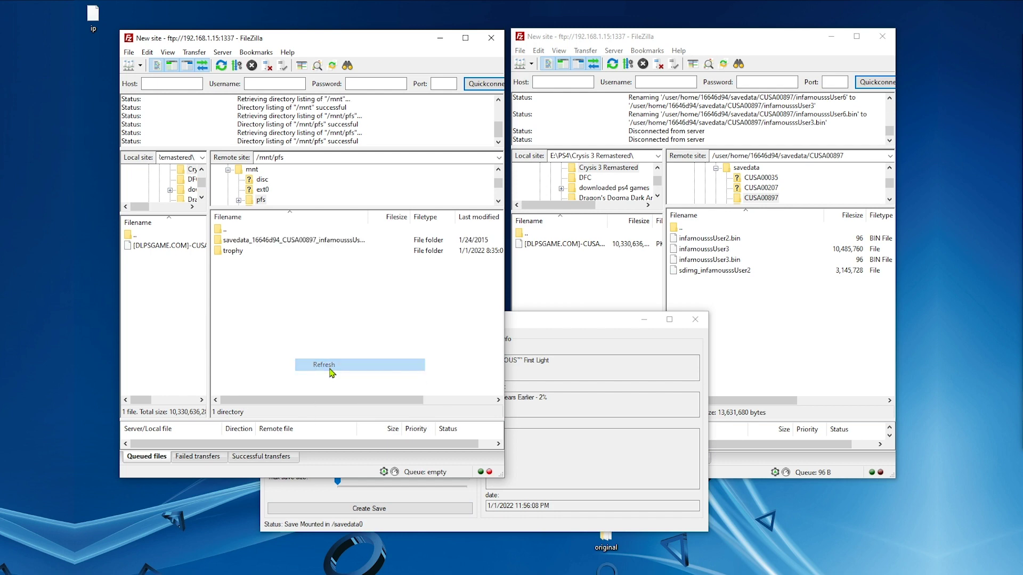
left_click(298, 241)
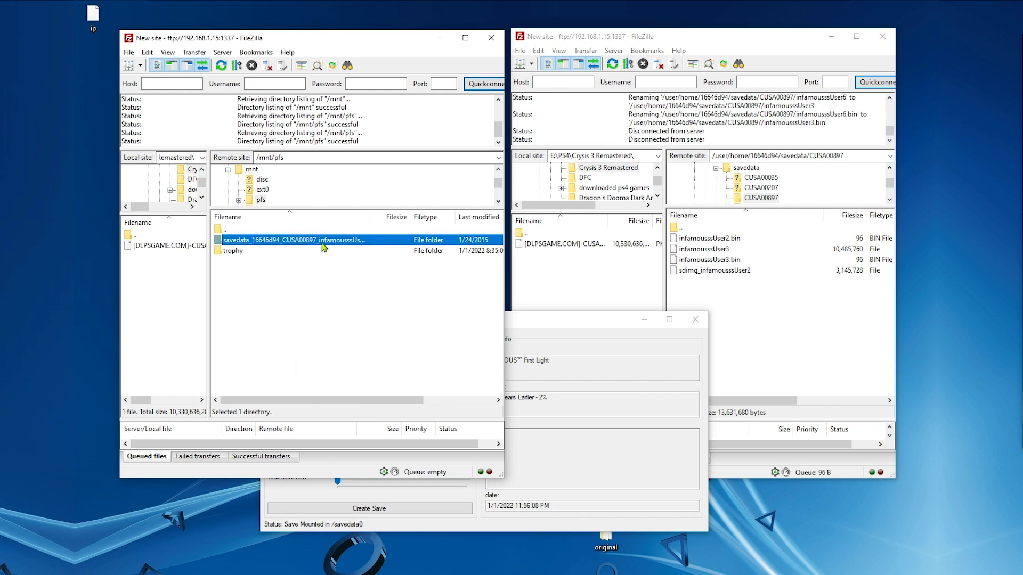
double_click(358, 243)
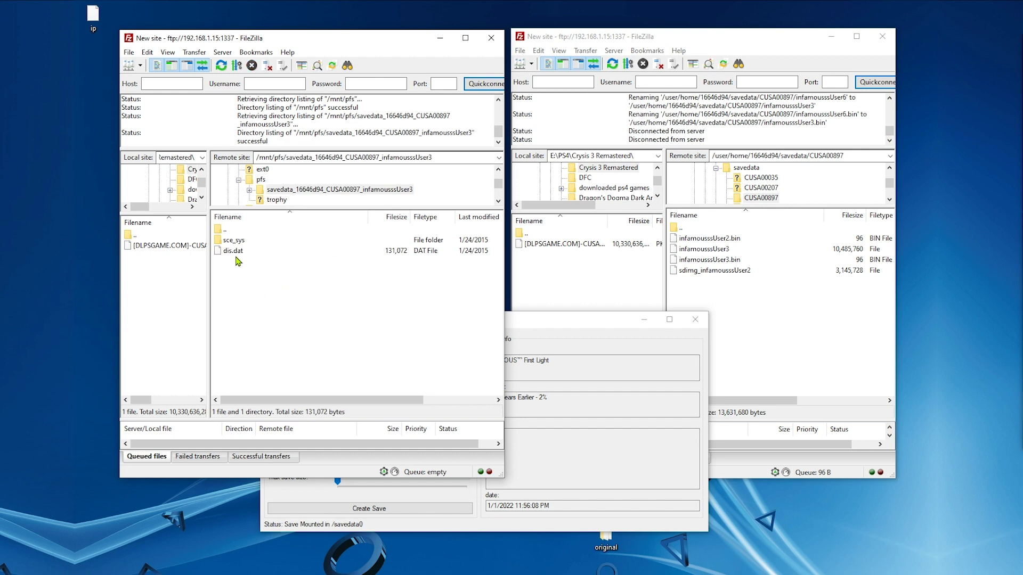
- Download dis.dat from the mounted save folder to the desktop and place it near the original folder
left_click(236, 253)
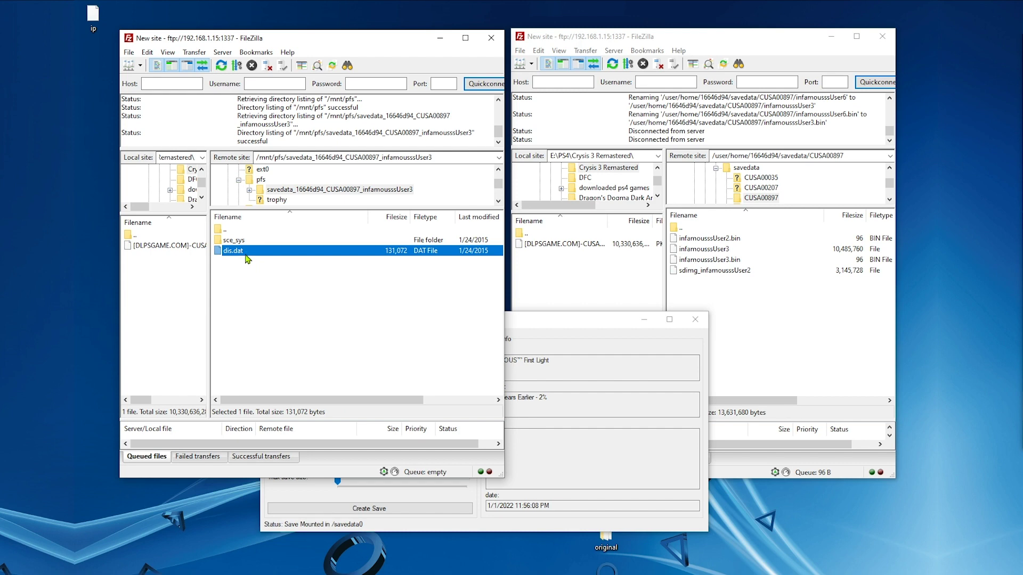
left_click_drag(247, 259, 745, 534)
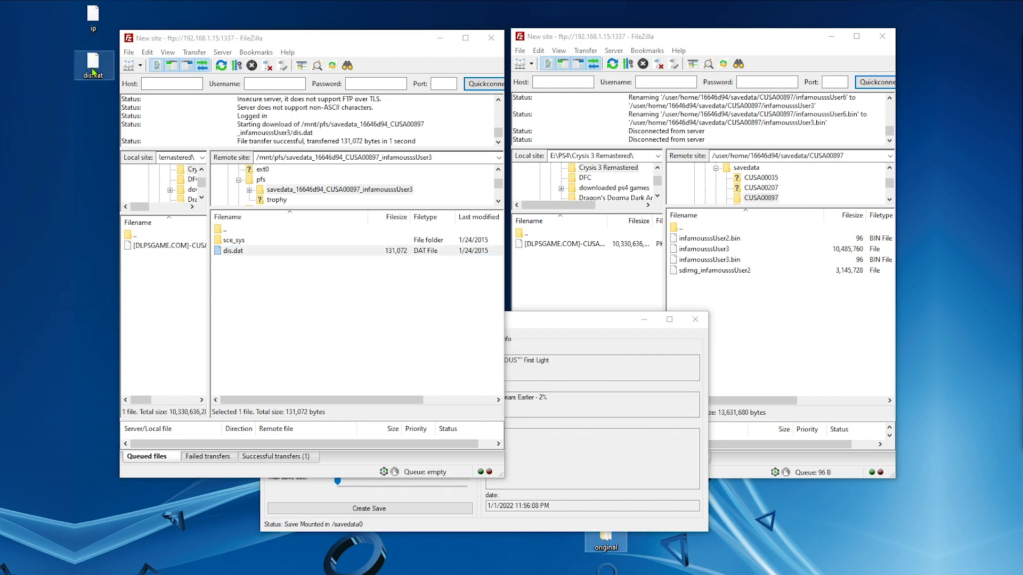
left_click_drag(93, 72, 738, 526)
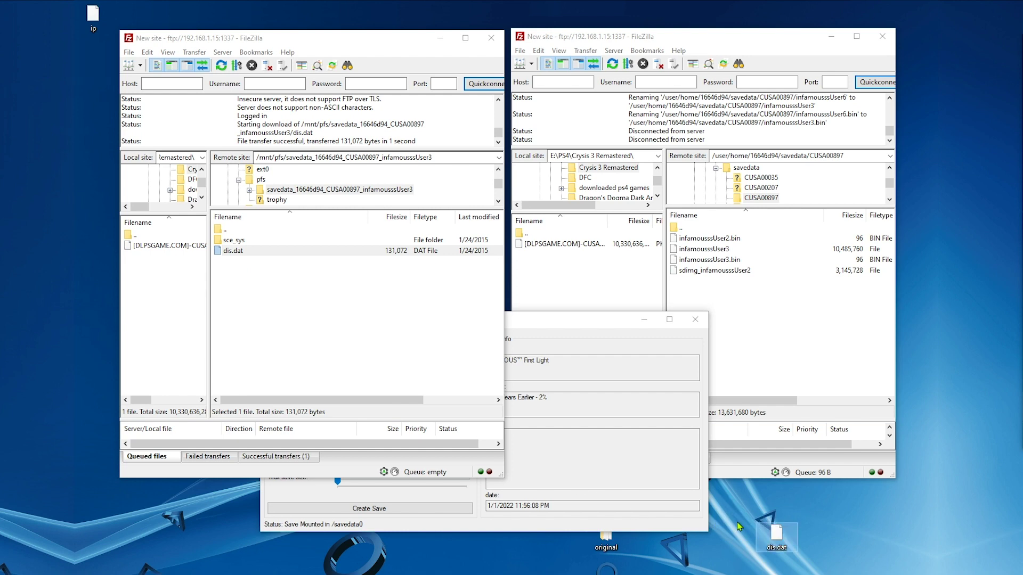
- Unmount infamousssUser3 in Playstation 4 Save Mounter, minimize it, and reposition dis.dat on the desktop between CUSA02344 and the original folder
left_click(662, 442)
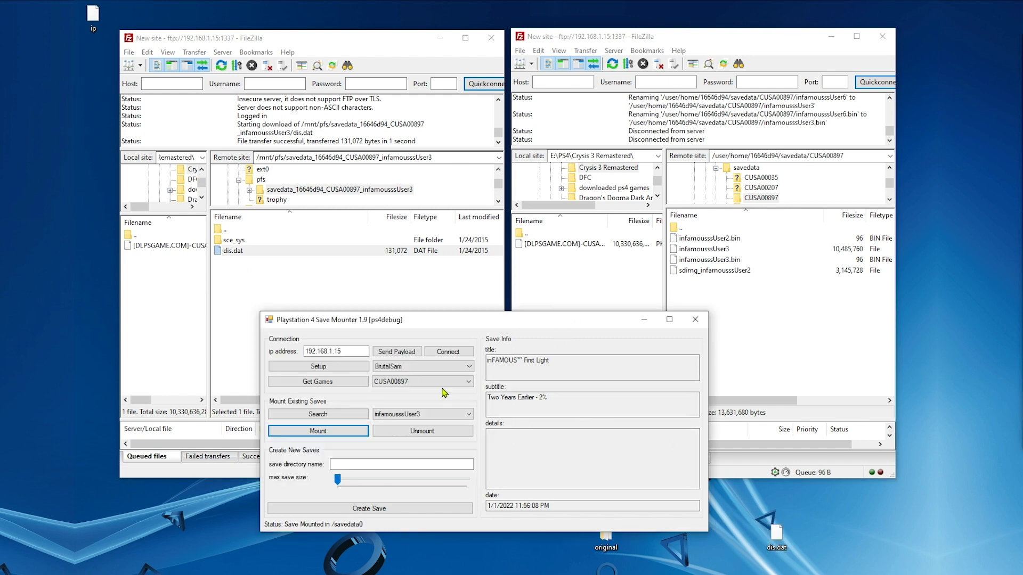
left_click(420, 436)
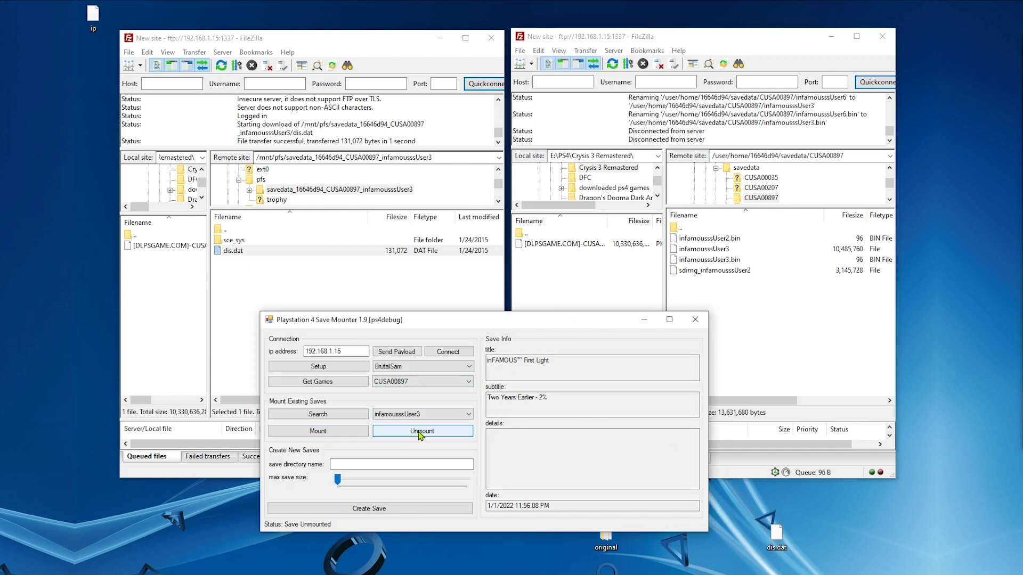
left_click(644, 319)
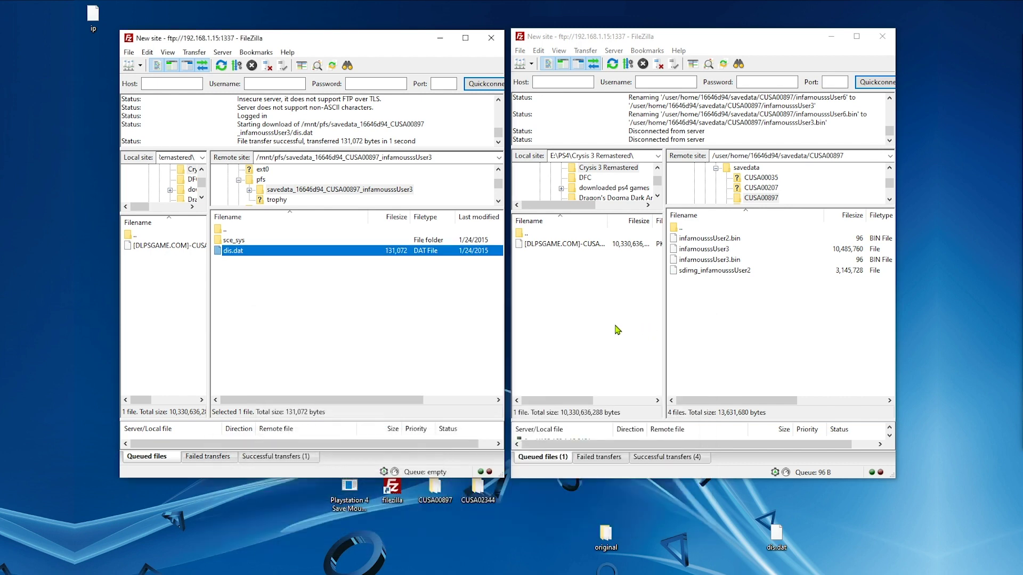
left_click_drag(777, 535, 518, 542)
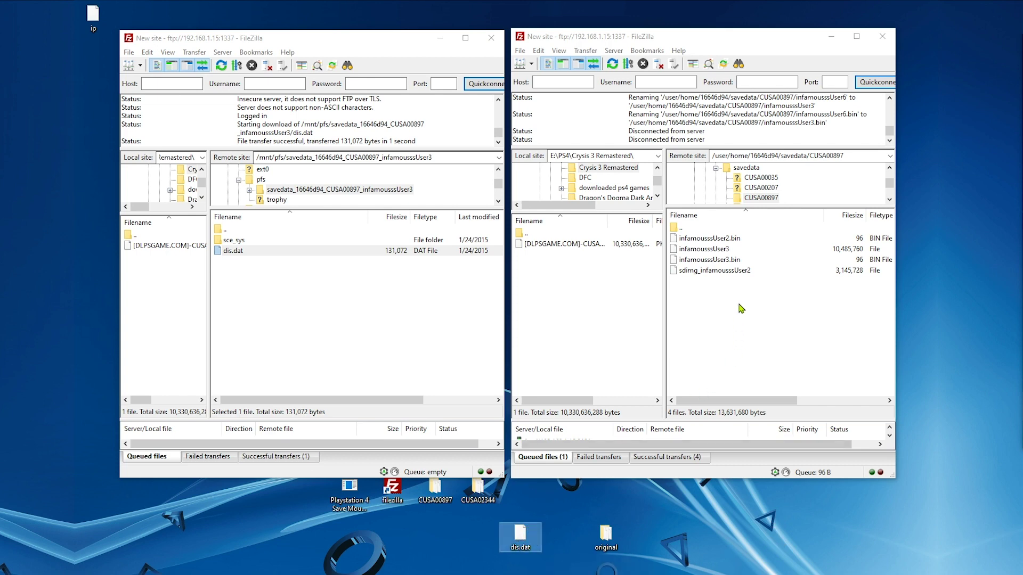
- Delete infamousssUser3.bin and infamousssUser3 from the console's CUSA00897 savedata directory
left_click(713, 261)
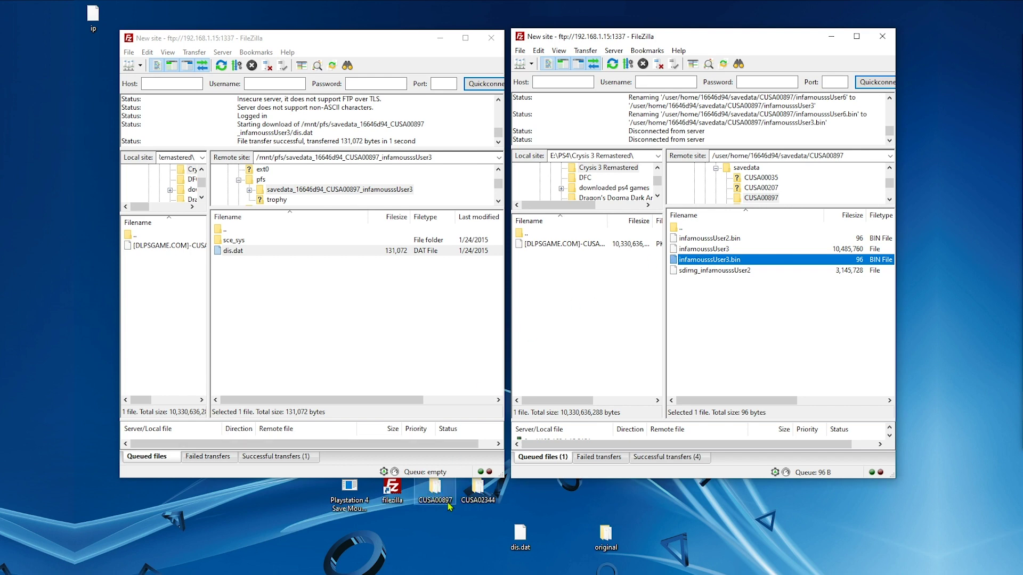
right_click(710, 262)
left_click(727, 368)
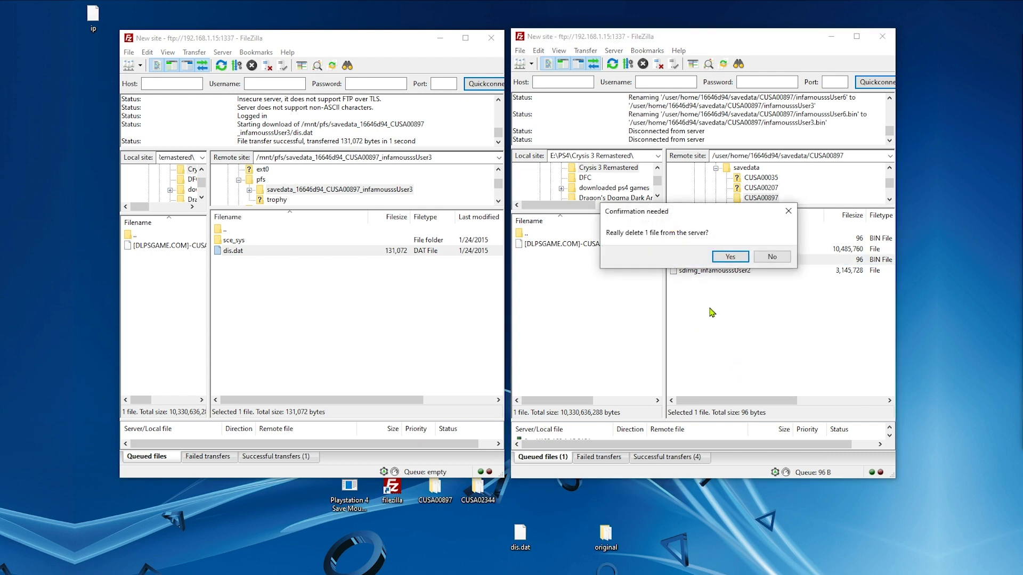
left_click(729, 257)
right_click(731, 251)
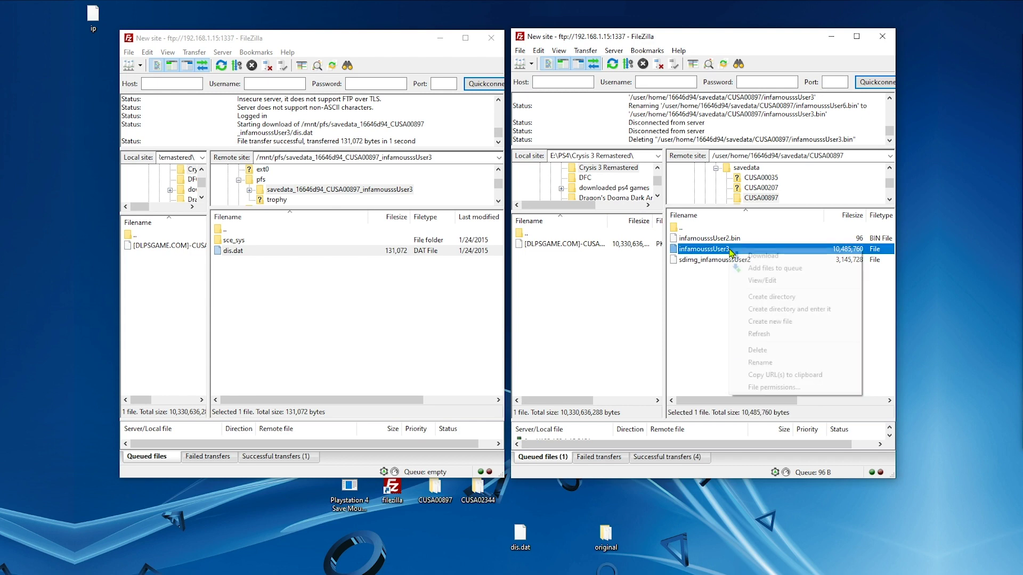
left_click(740, 350)
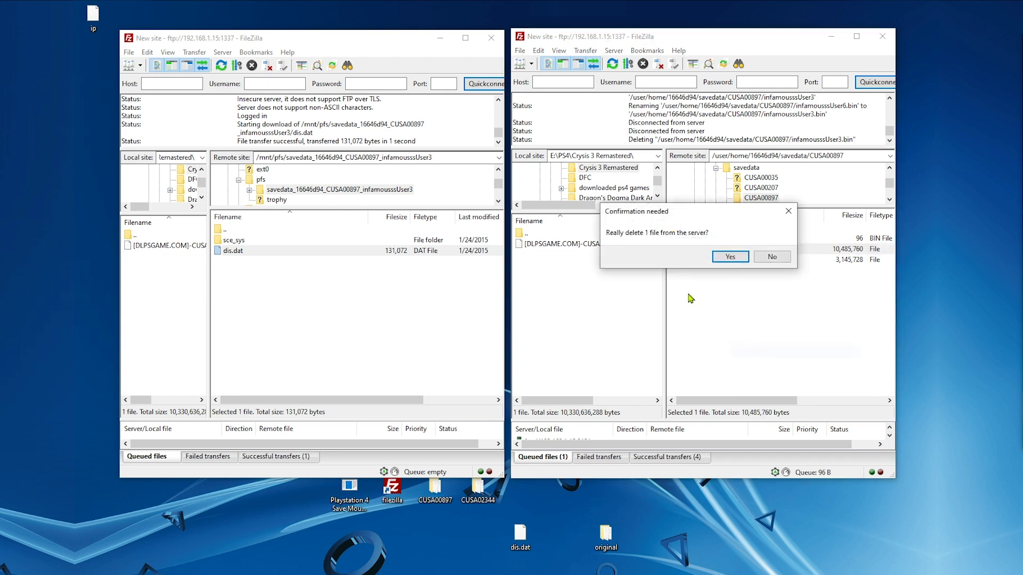
left_click(722, 260)
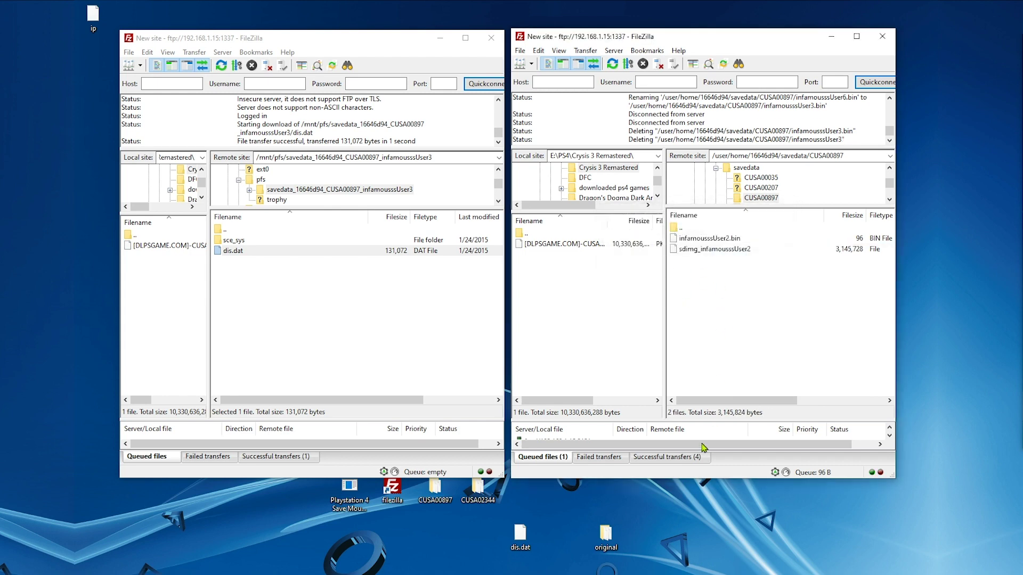
- Upload the backed-up infamousssUser3.bin and sdimg_infamousssUser3 from the desktop's original folder to the console's CUSA00897 savedata directory
double_click(606, 537)
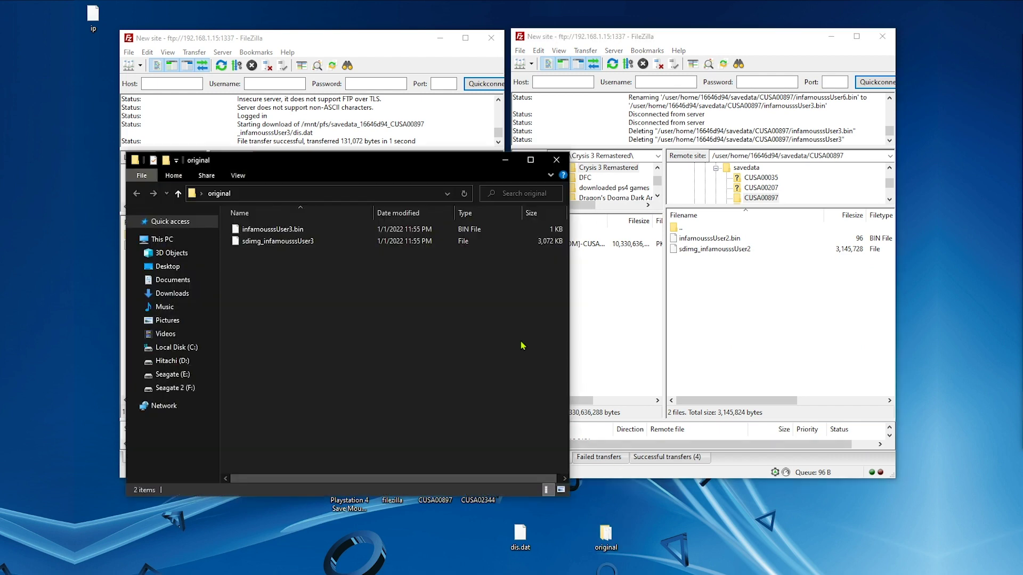
left_click_drag(360, 332, 719, 340)
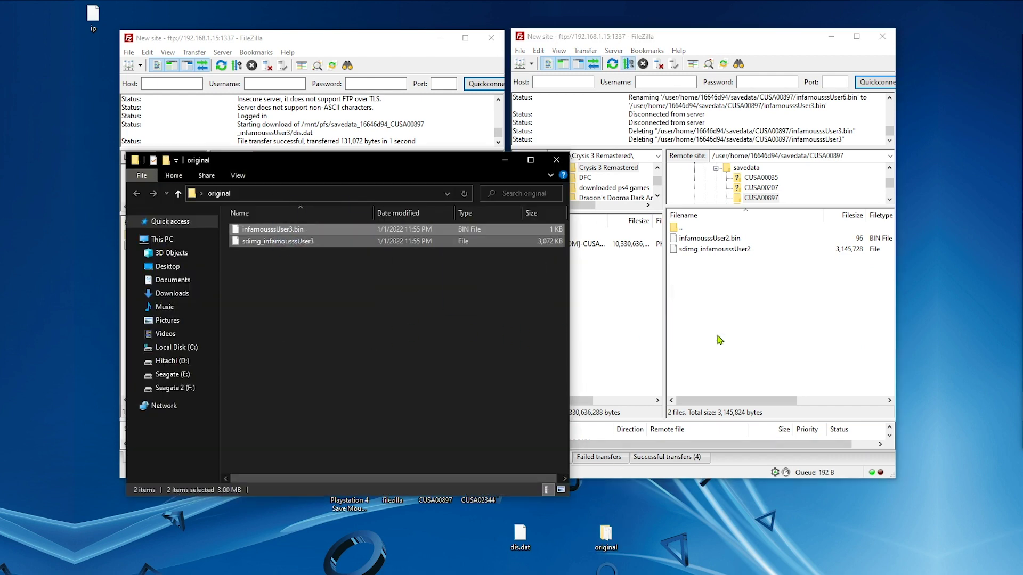
left_click(556, 160)
left_click_drag(766, 353, 706, 340)
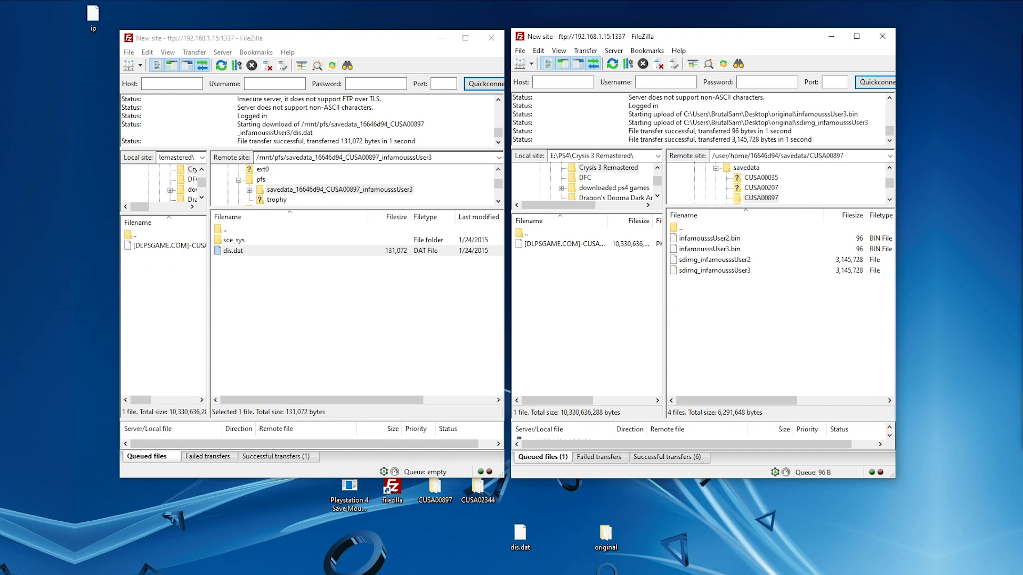
- Mount the restored infamousssUser3 save in Playstation 4 Save Mounter and refresh the mounted save folder's listing in FileZilla
mouse_move(224, 565)
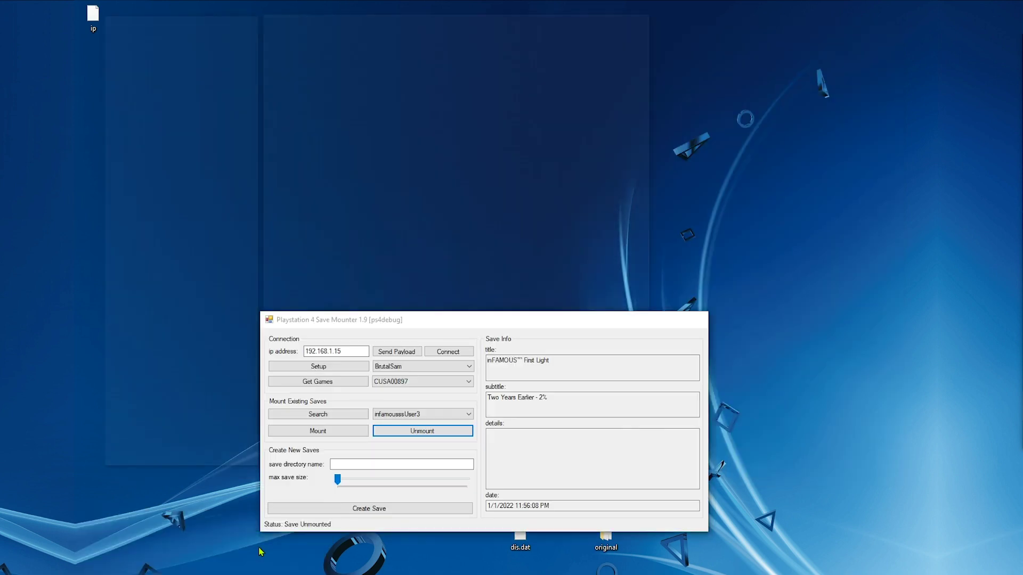
left_click(261, 551)
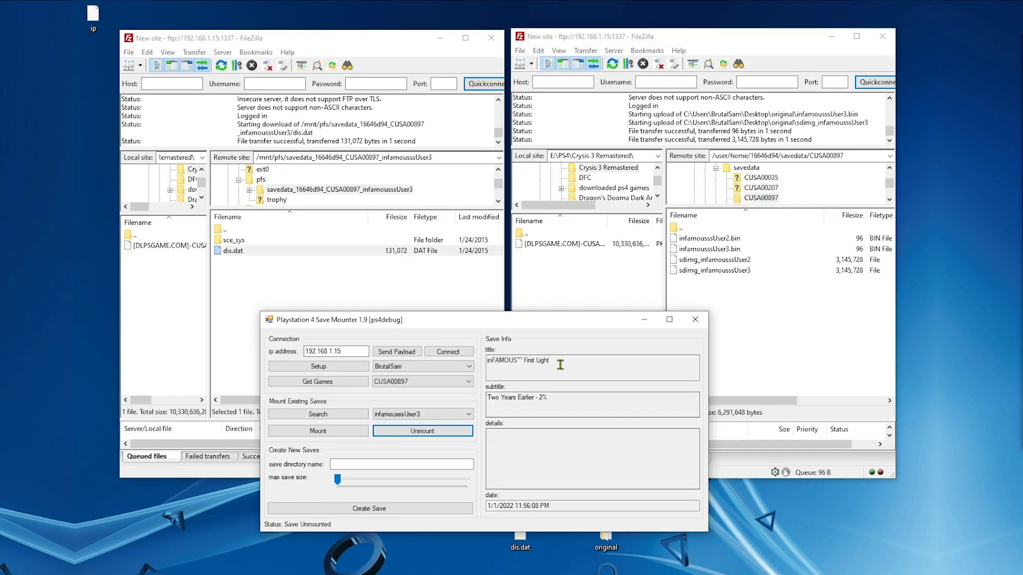
left_click(330, 434)
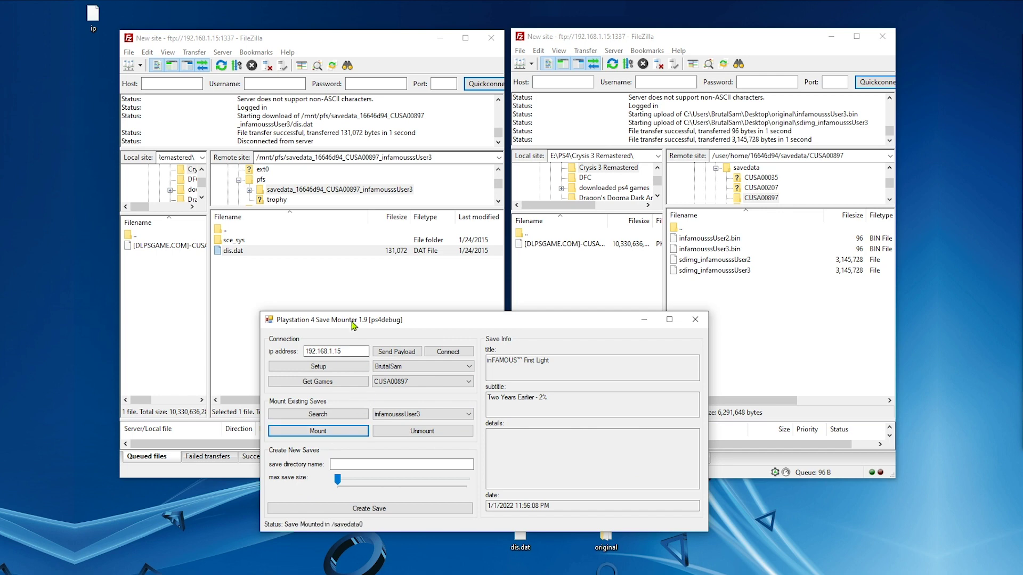
left_click(296, 280)
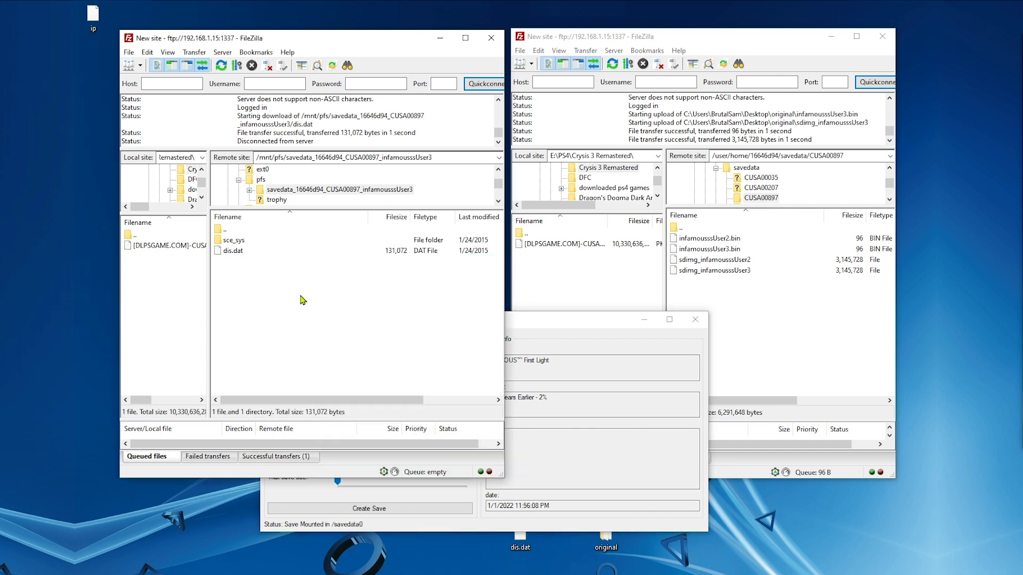
right_click(305, 291)
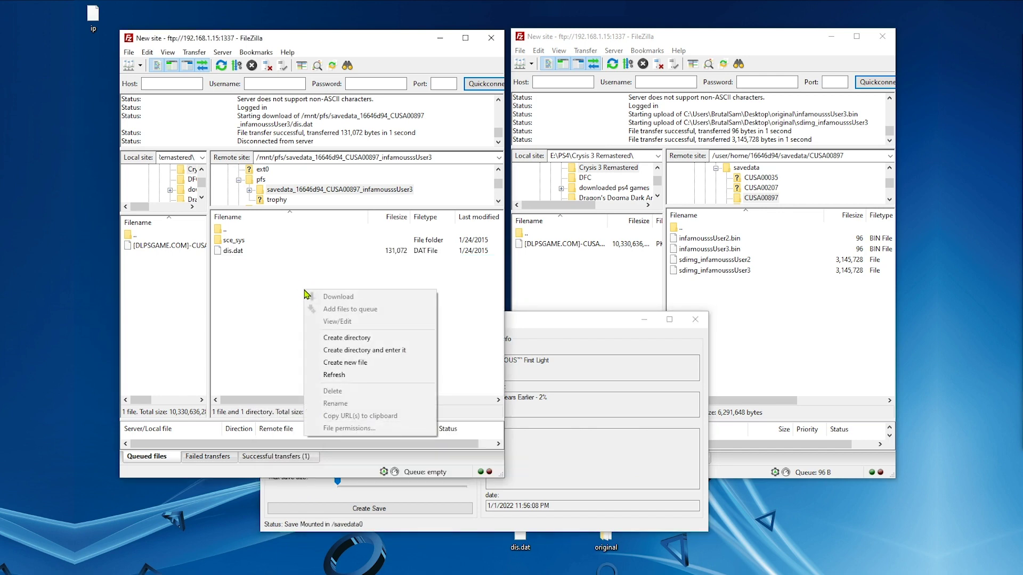
left_click(329, 376)
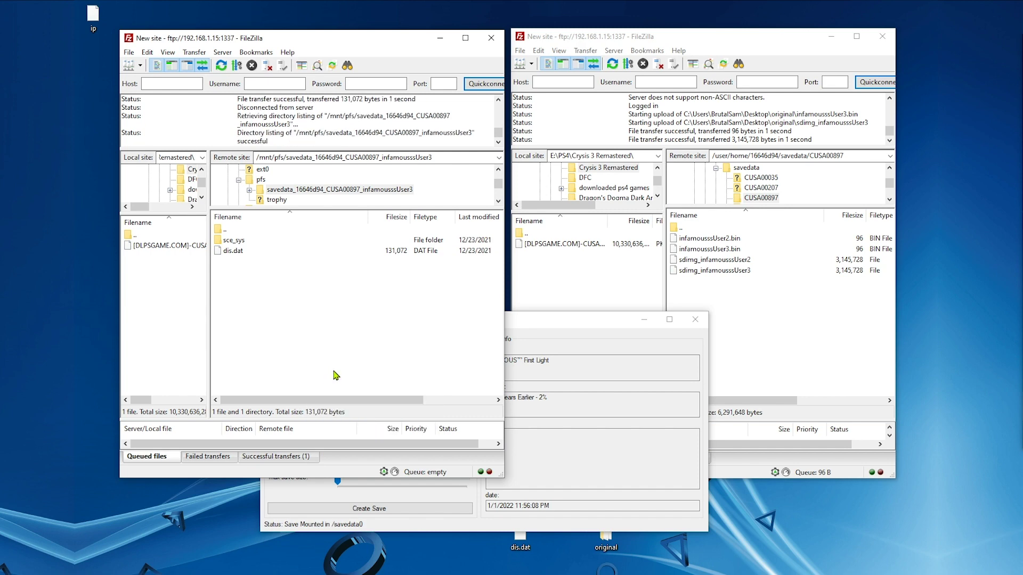
- Delete dis.dat from the mounted infamousssUser3 save folder on the console
left_click(237, 253)
right_click(236, 251)
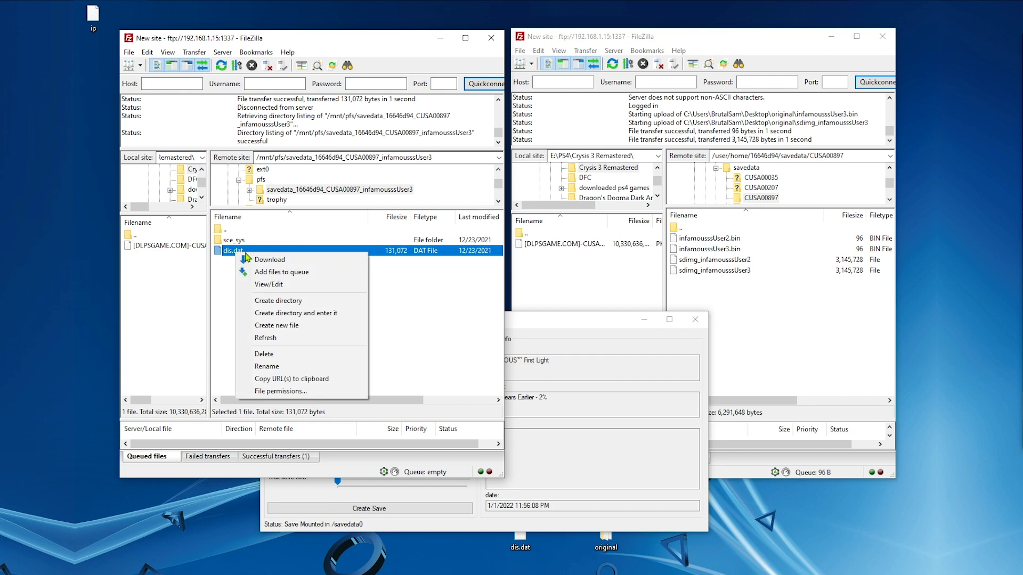
left_click(265, 354)
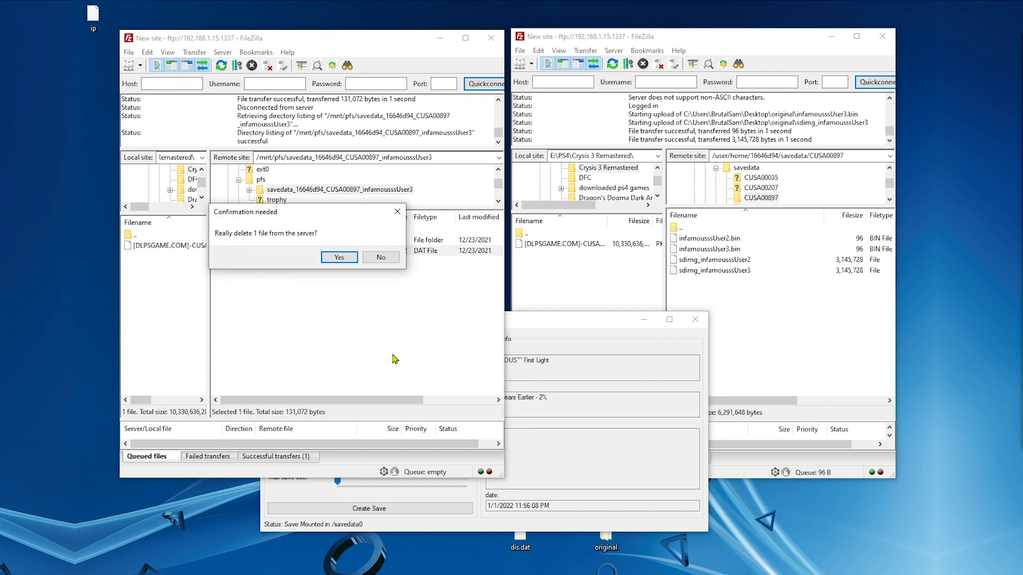
left_click(337, 258)
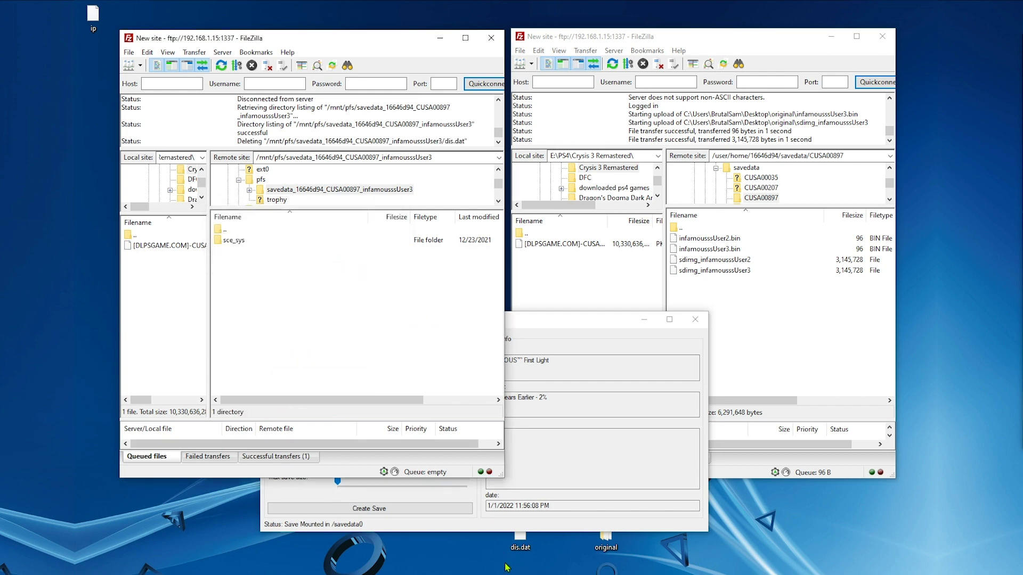
- Upload dis.dat from the desktop to the mounted infamousssUser3 save folder and unmount the save in Playstation 4 Save Mounter
left_click(522, 551)
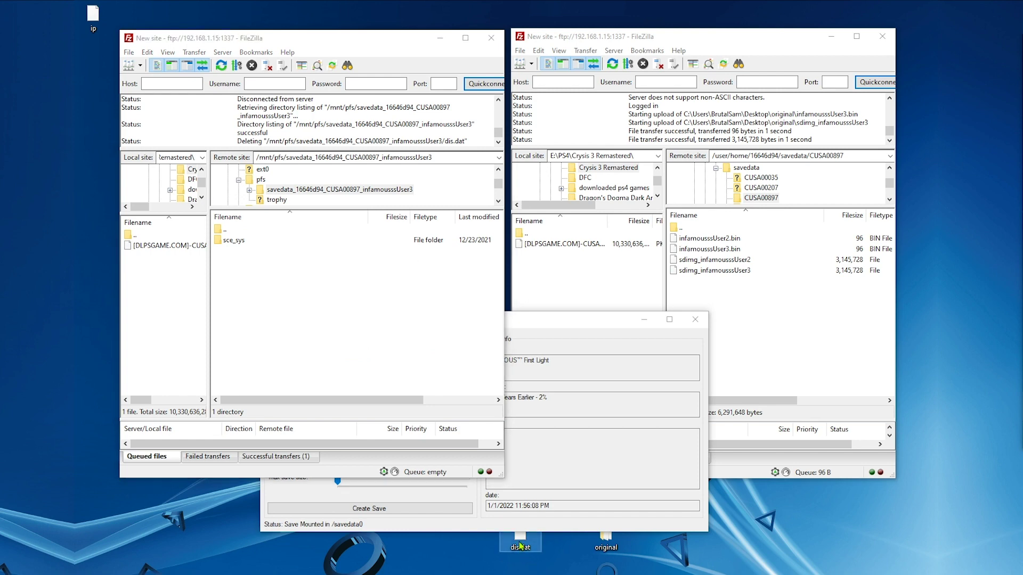
left_click_drag(521, 544, 312, 298)
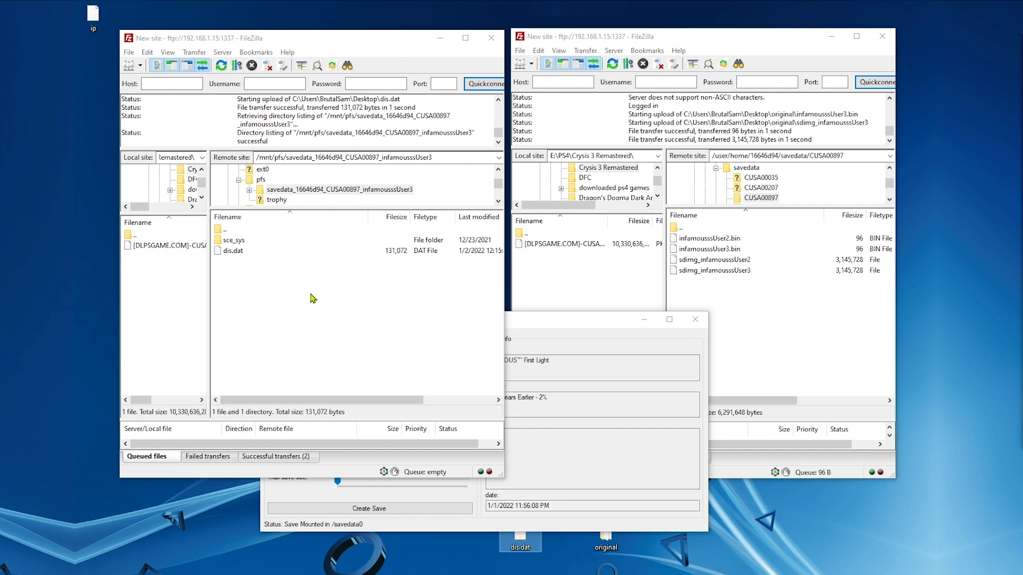
left_click(569, 337)
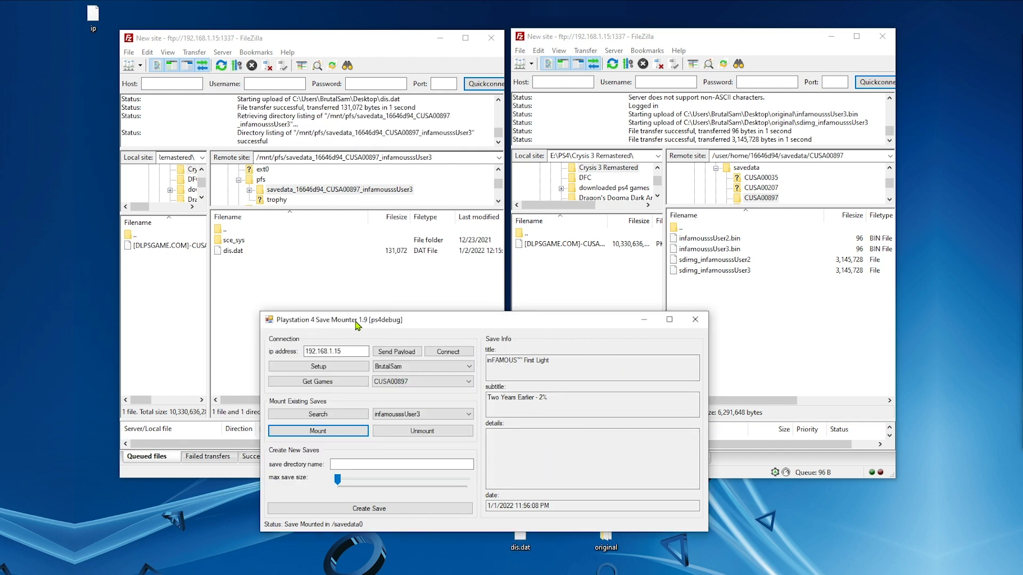
left_click(418, 436)
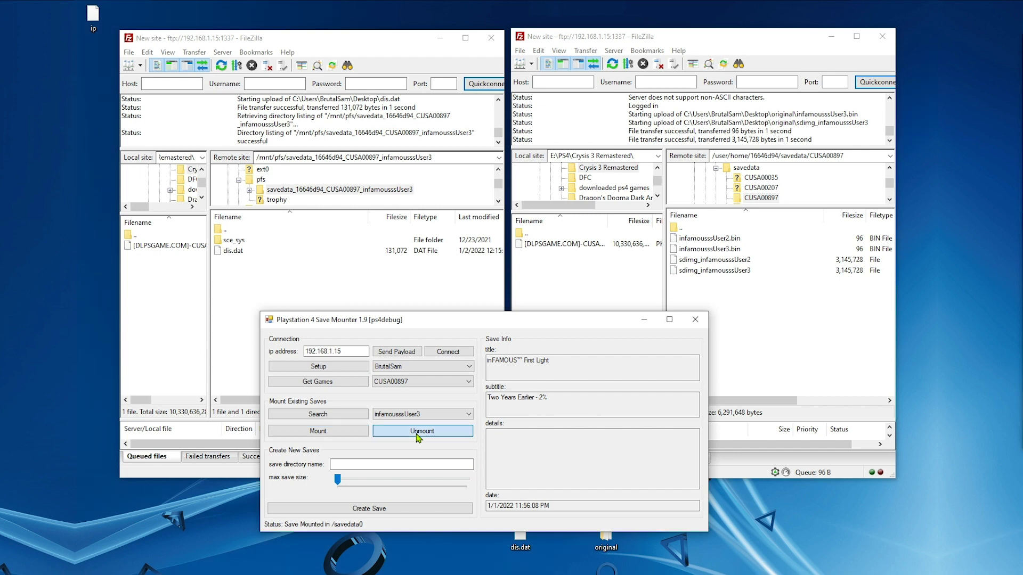
left_click(347, 290)
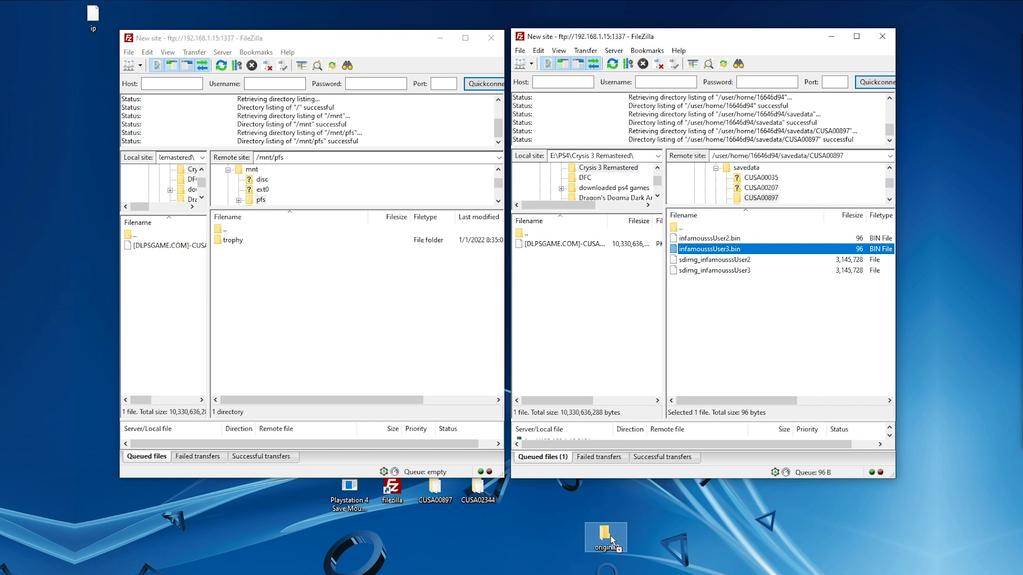
- Download infamousssUser3.bin and sdimg_infamousssUser3 from the console to the desktop's original folder and check the folder's contents
left_click_drag(615, 543, 606, 537)
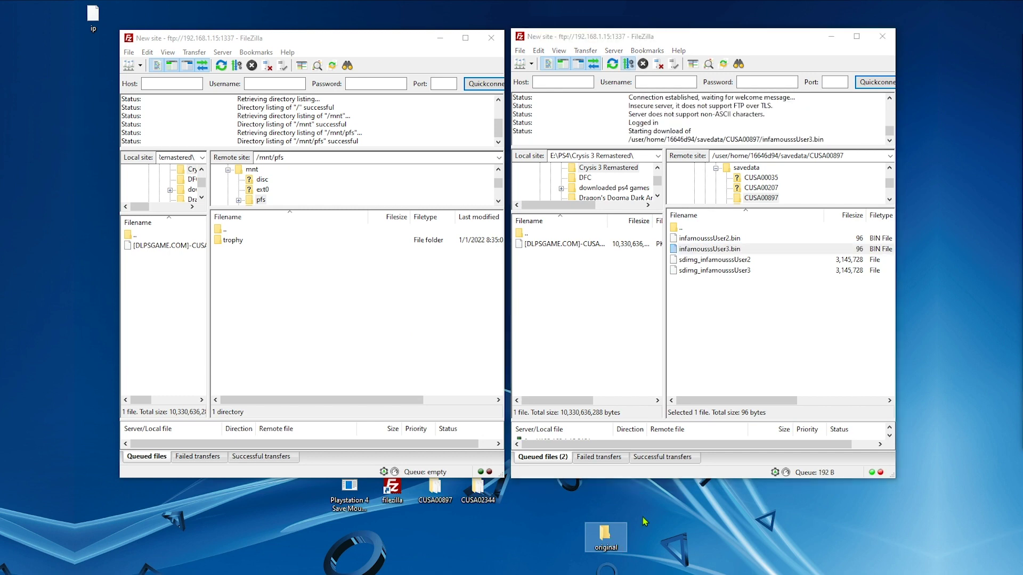
left_click_drag(716, 270, 622, 542)
double_click(614, 539)
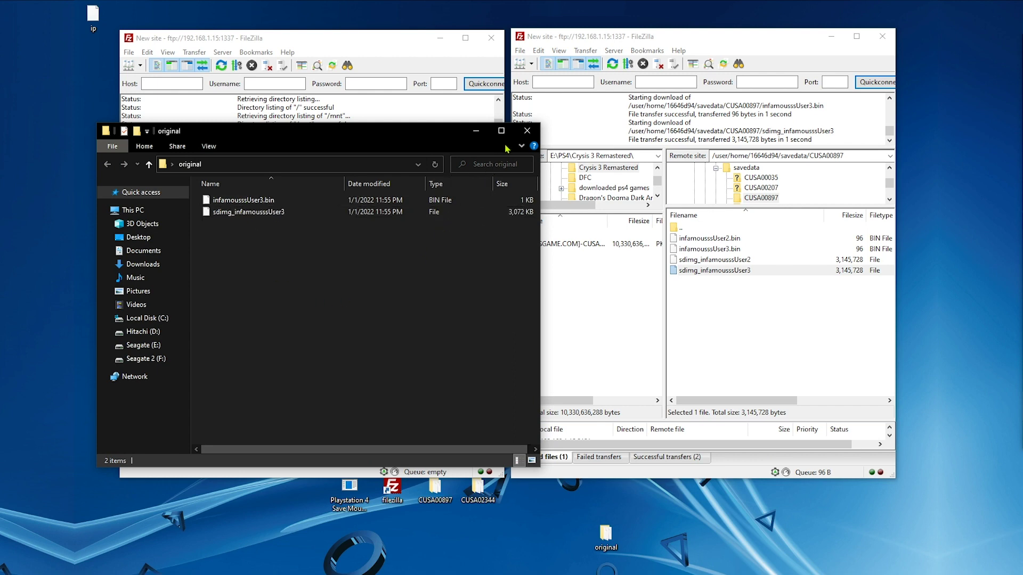
left_click(527, 131)
- Delete sdimg_infamousssUser3 and infamousssUser3.bin from the console's CUSA00897 savedata directory
right_click(720, 270)
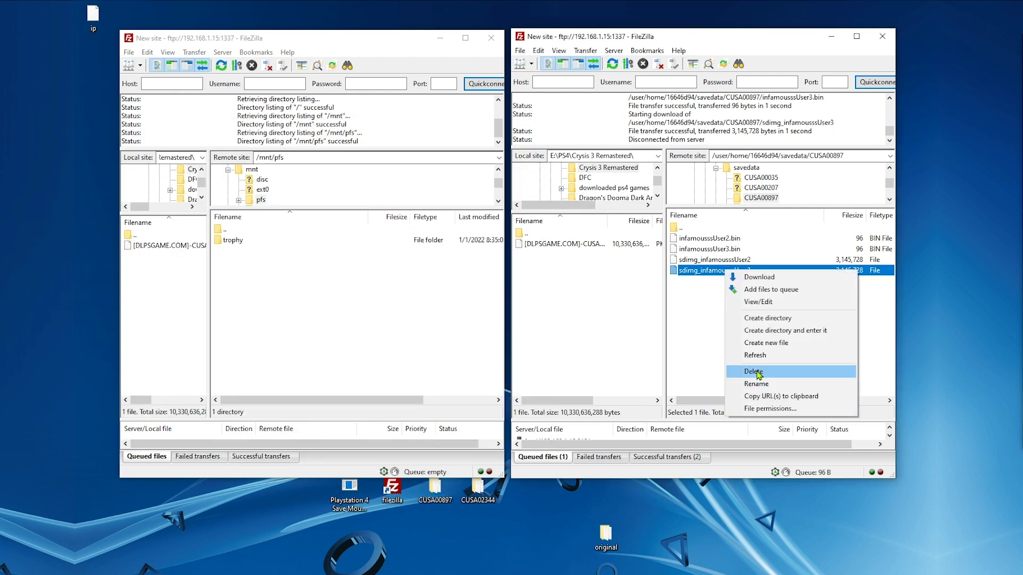
left_click(746, 373)
left_click(727, 256)
right_click(709, 248)
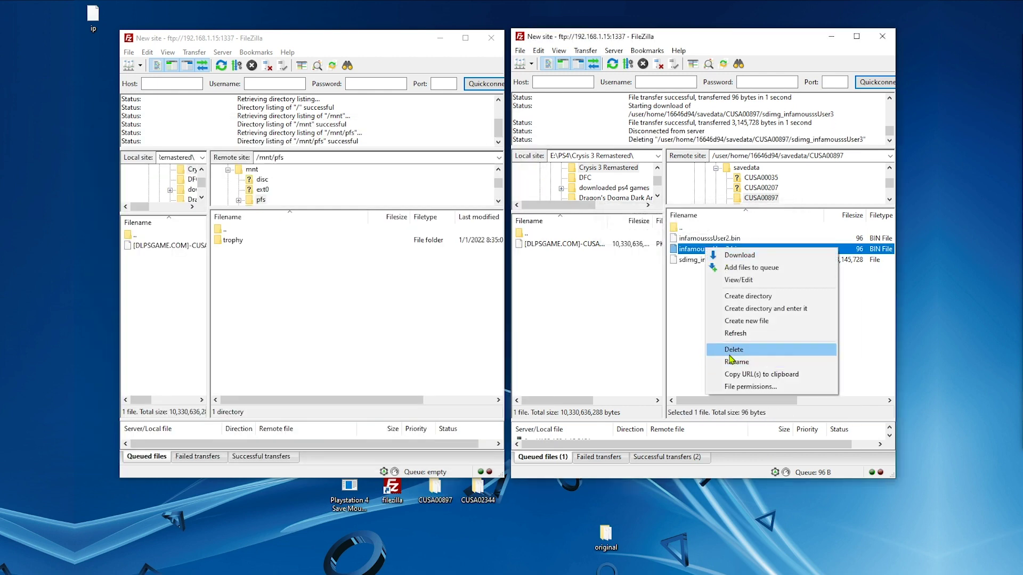
left_click(716, 352)
left_click(729, 258)
- Upload infamousssUser6 and infamousssUser6.bin from the desktop's CUSA00897 folder to the console's CUSA00897 directory and rename infamousssUser6 as infamousssUser3
double_click(435, 488)
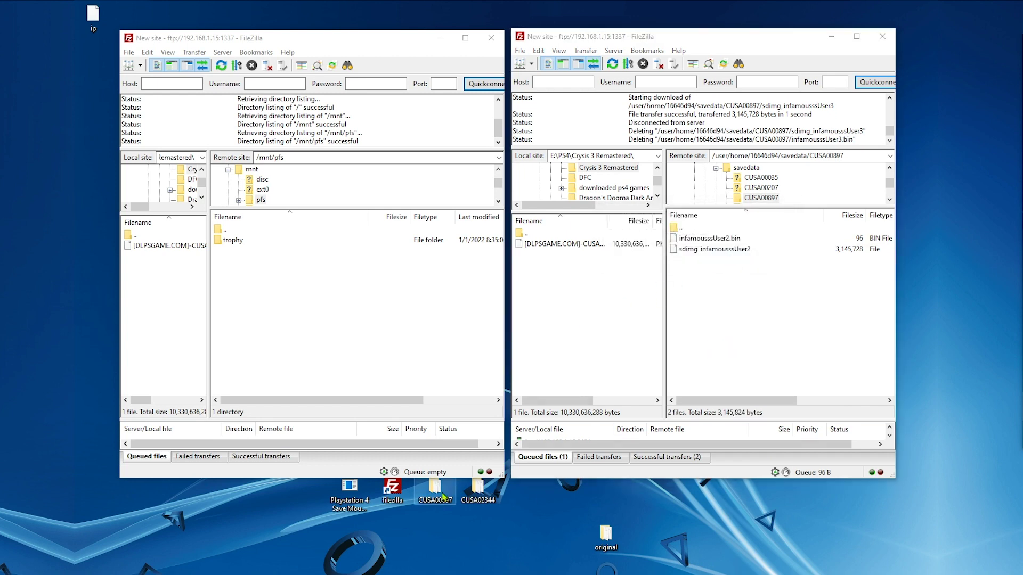
left_click_drag(324, 294, 743, 311)
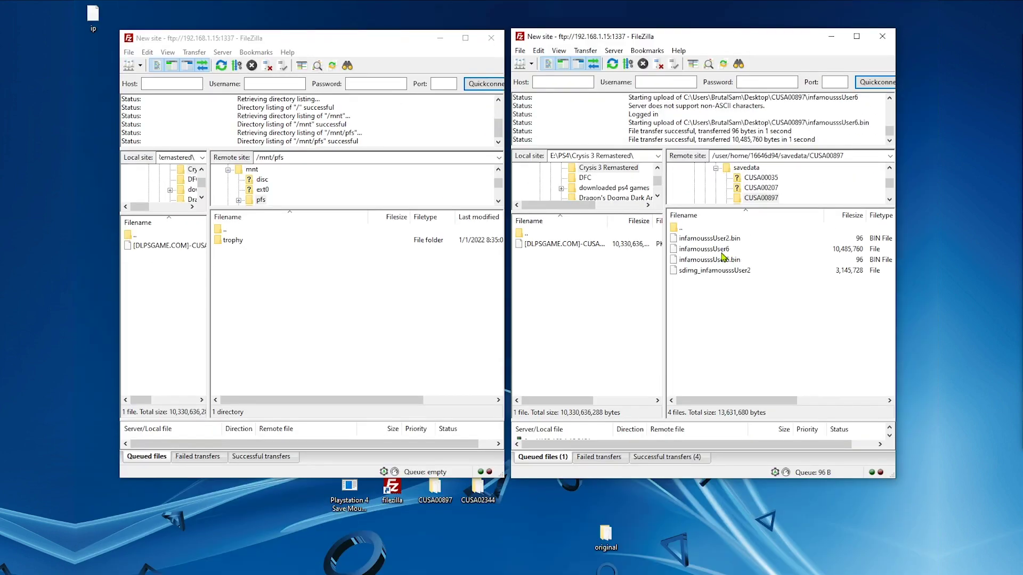
left_click(722, 251)
right_click(735, 252)
left_click(765, 365)
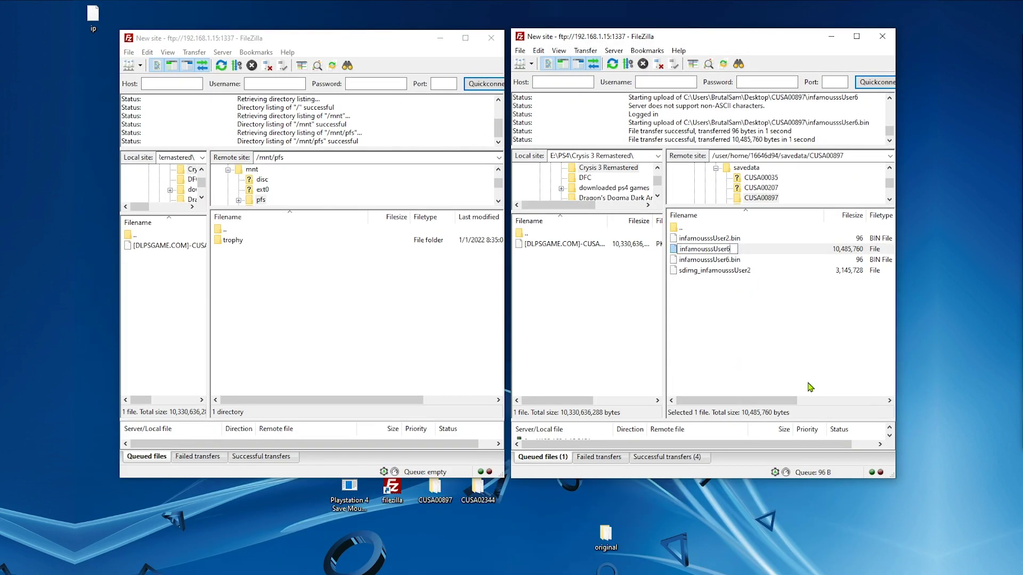
type("3")
key("Return")
- Rename the uploaded infamousssUser6.bin as infamousssUser3.bin in the console's CUSA00897 directory
right_click(714, 259)
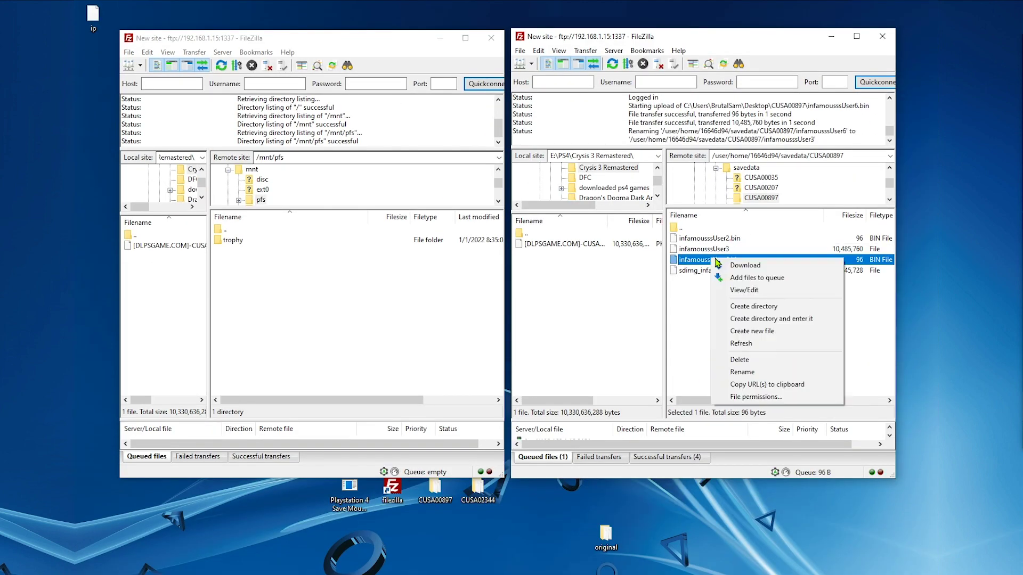
left_click(756, 374)
key("End")
key("Left")
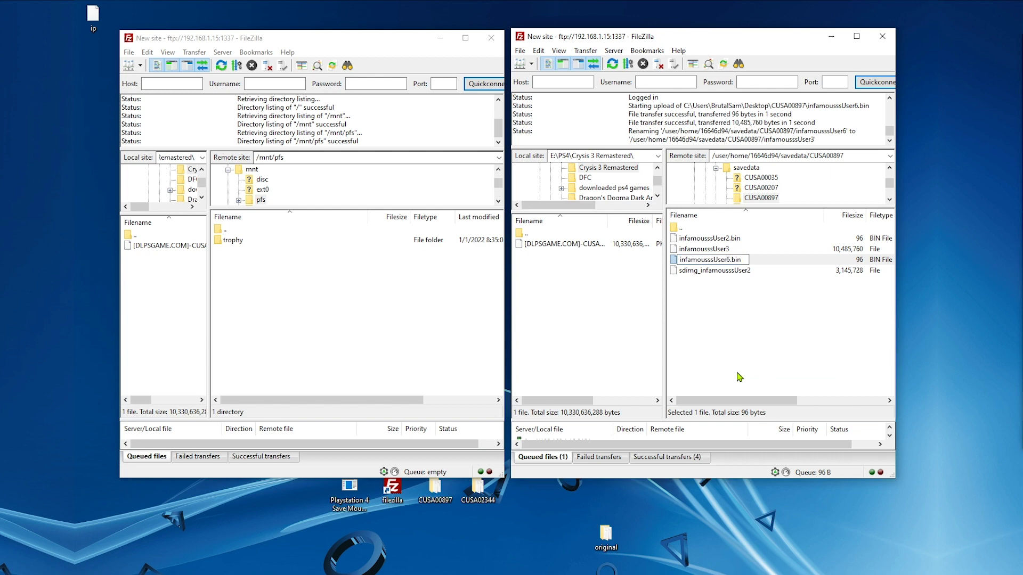
type("3")
key("Return")
- Mount the renamed infamousssUser3 save in Playstation 4 Save Mounter and refresh the /mnt/pfs listing in FileZilla
key("alt+Tab")
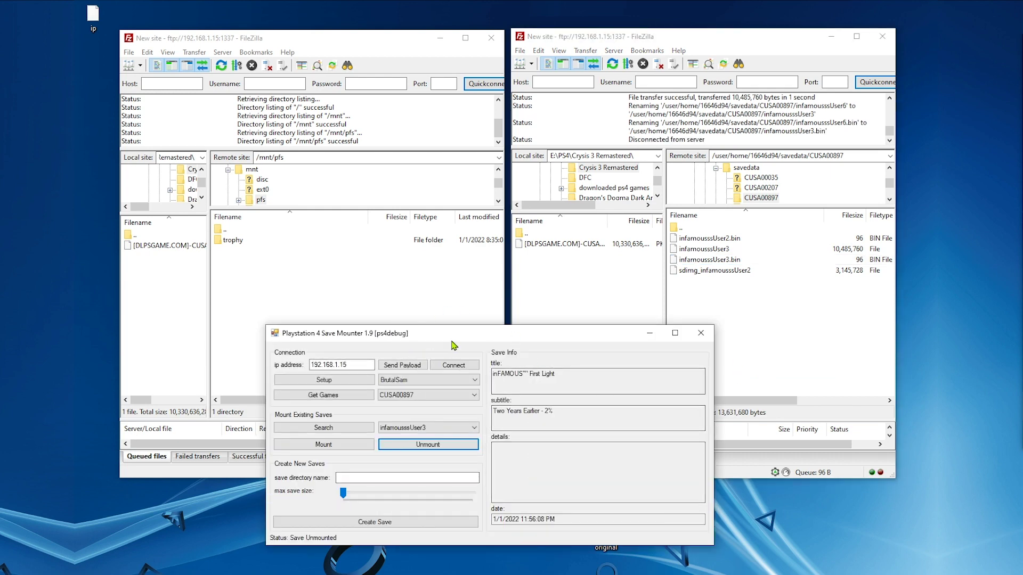
left_click_drag(462, 325, 462, 323)
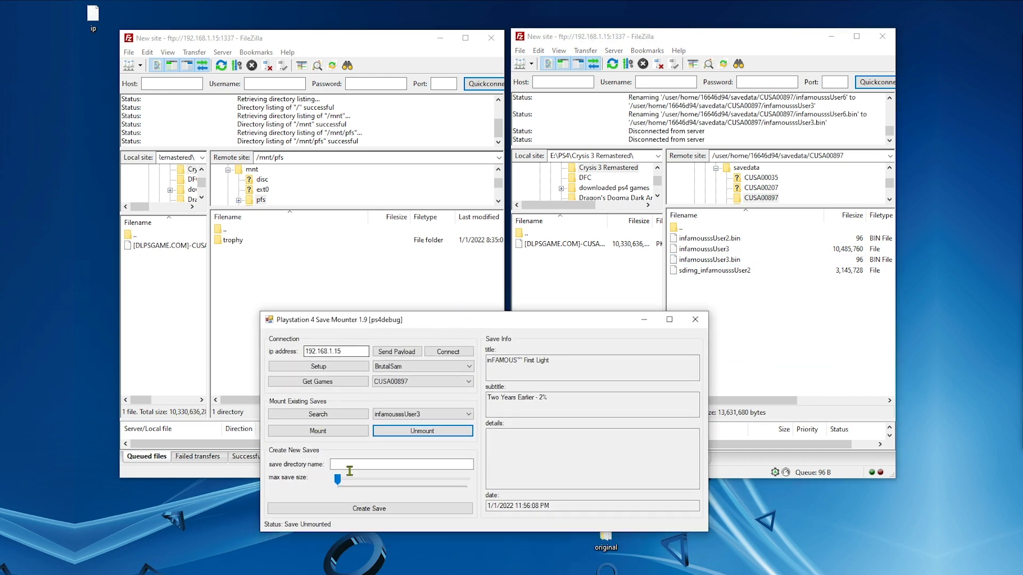
left_click(332, 435)
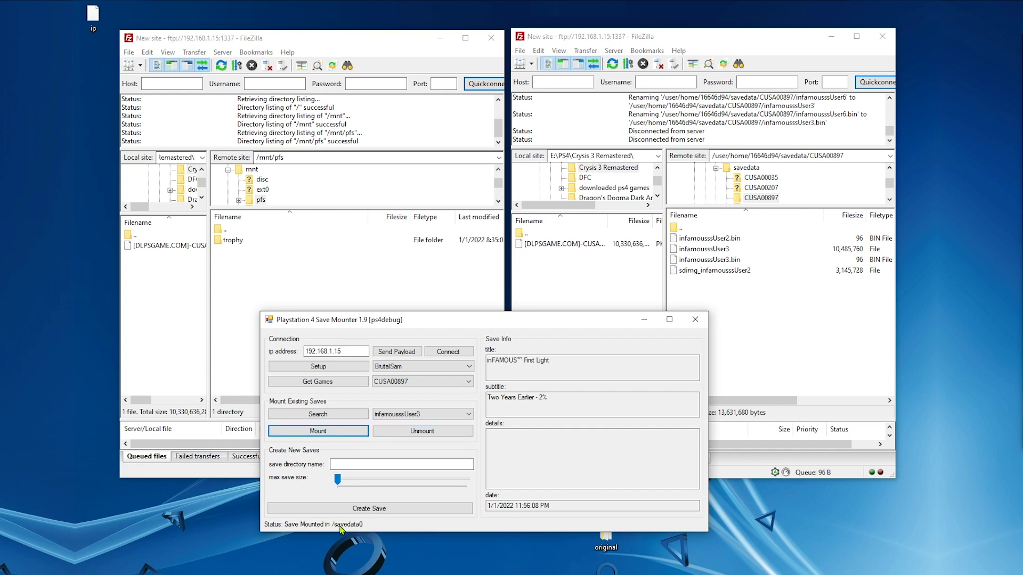
left_click(289, 284)
right_click(289, 284)
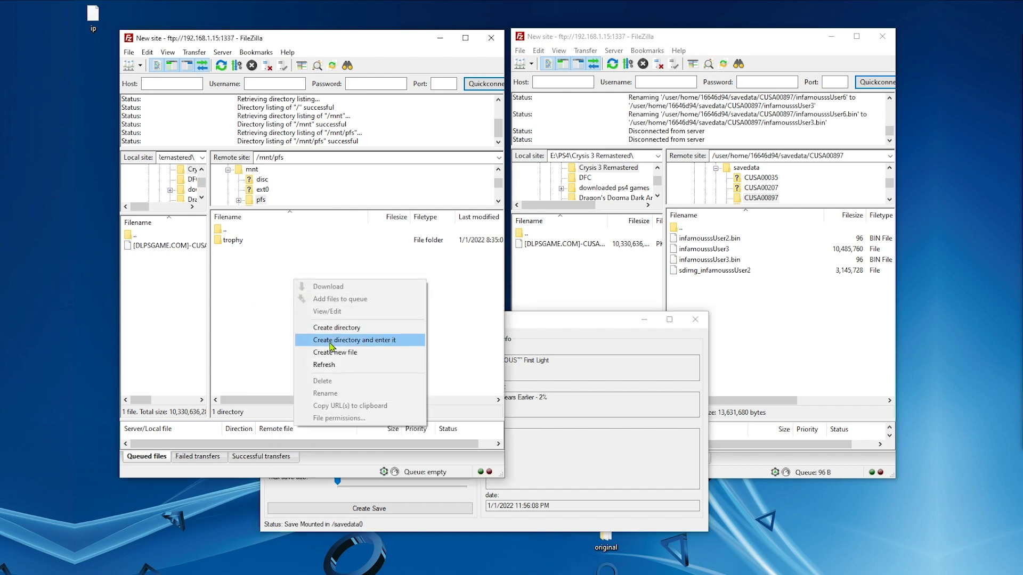
left_click(330, 367)
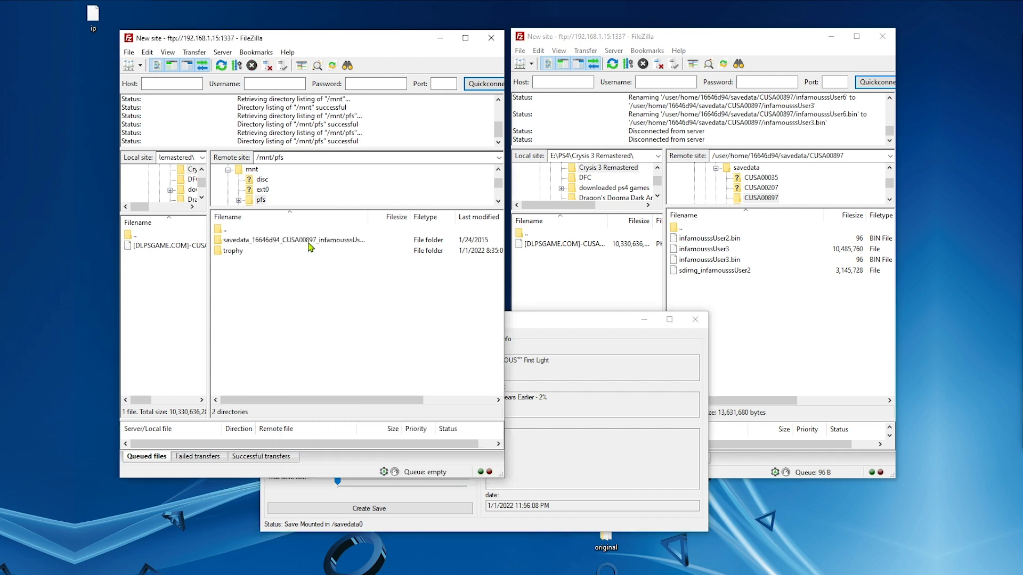
- Download dis.dat from the mounted infamousssUser3 save folder to the desktop and unmount the save in Playstation 4 Save Mounter
double_click(307, 244)
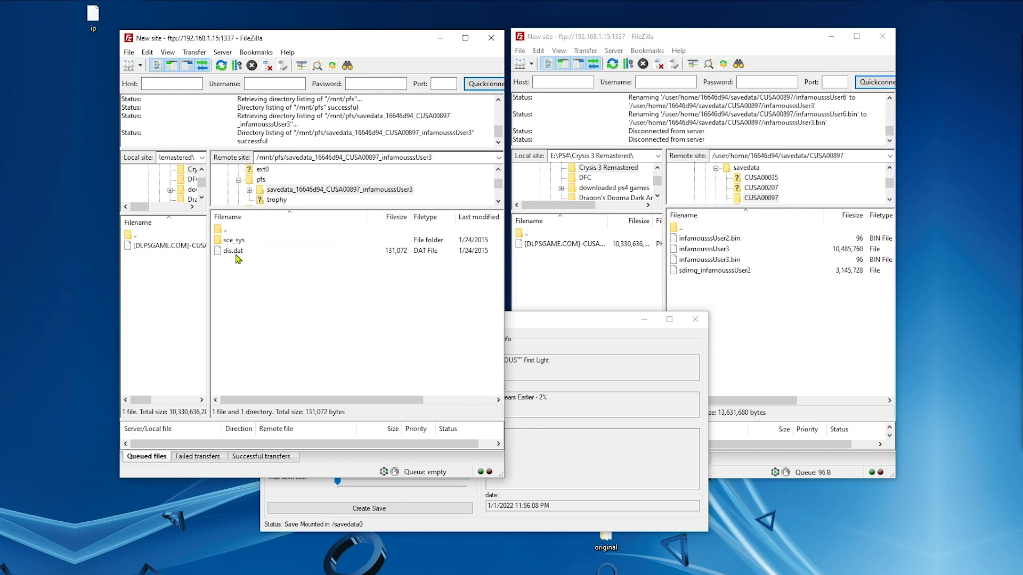
double_click(237, 256)
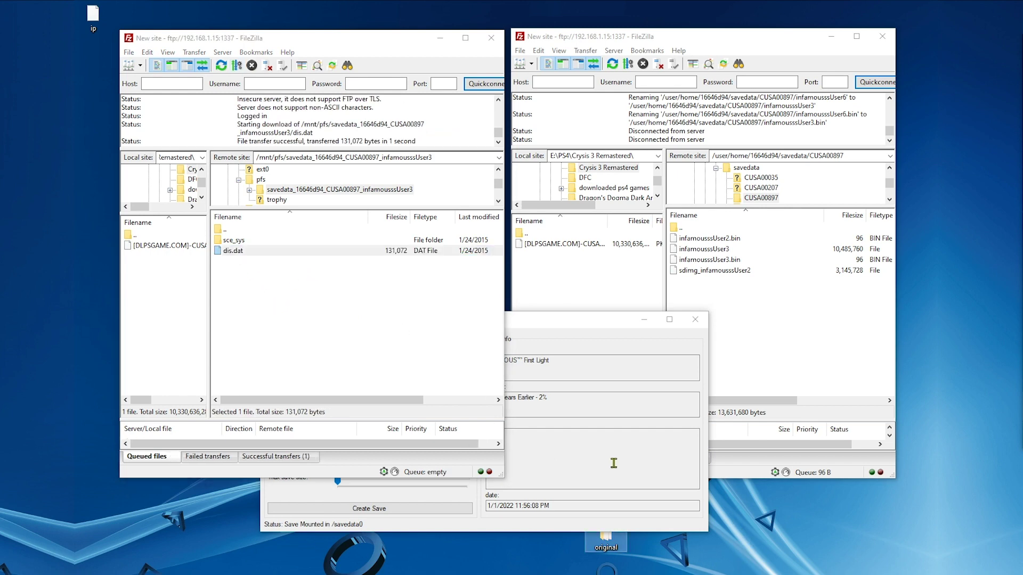
left_click(420, 432)
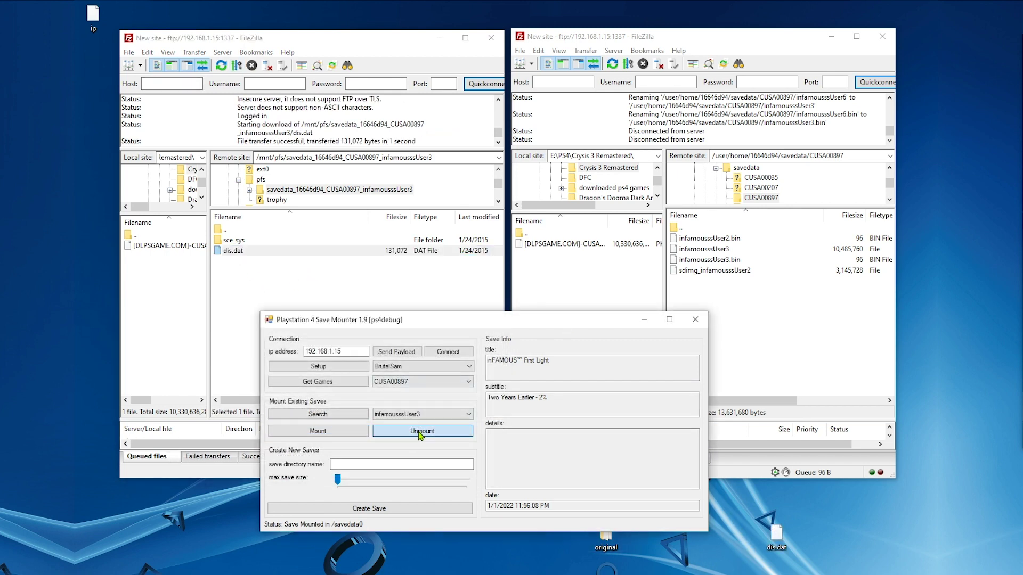
- Delete infamousssUser3.bin and infamousssUser3 from the console's CUSA00897 savedata directory in FileZilla
left_click(708, 259)
right_click(708, 260)
left_click(727, 358)
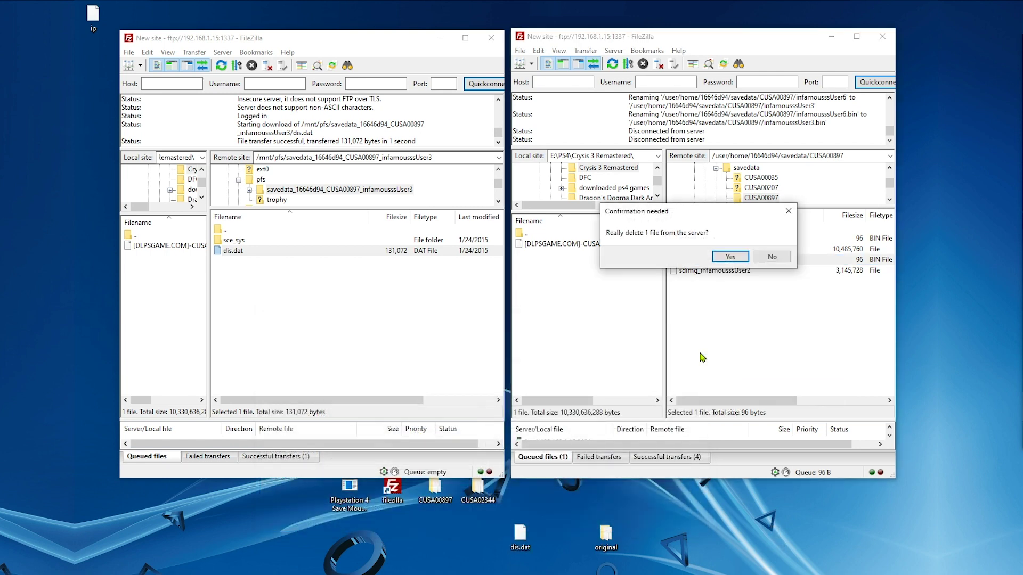
left_click(730, 256)
left_click(730, 249)
right_click(730, 249)
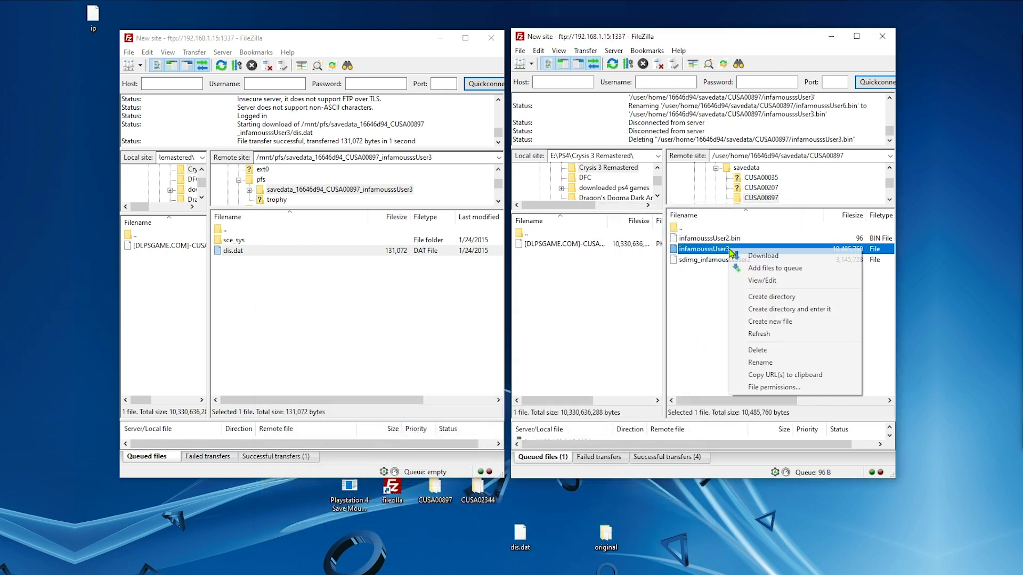
left_click(758, 349)
left_click(729, 256)
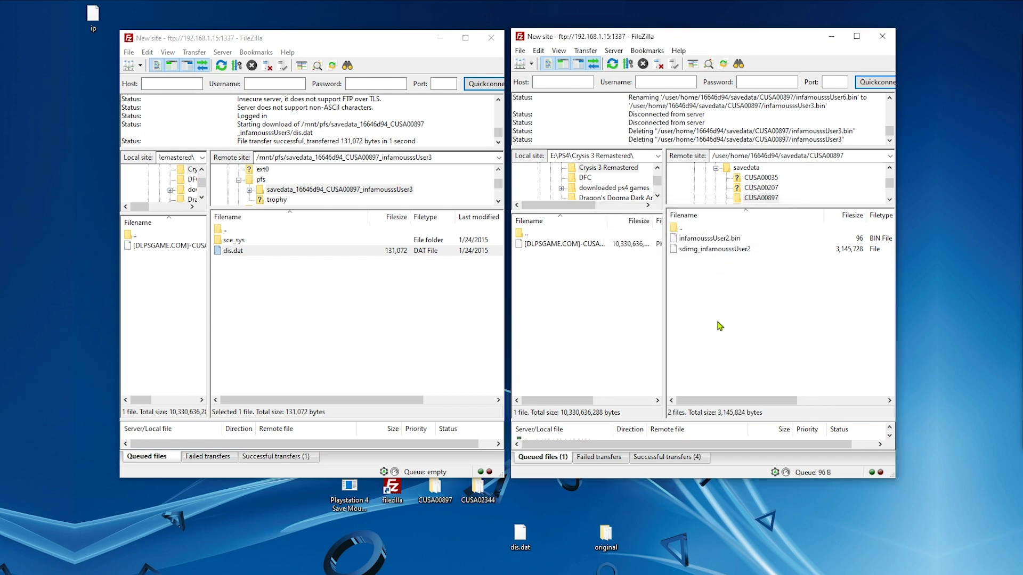
- Upload infamousssUser3.bin and sdimg_infamousssUser3 from the desktop's original folder to the console's CUSA00897 savedata directory
double_click(606, 533)
left_click_drag(372, 342, 716, 313)
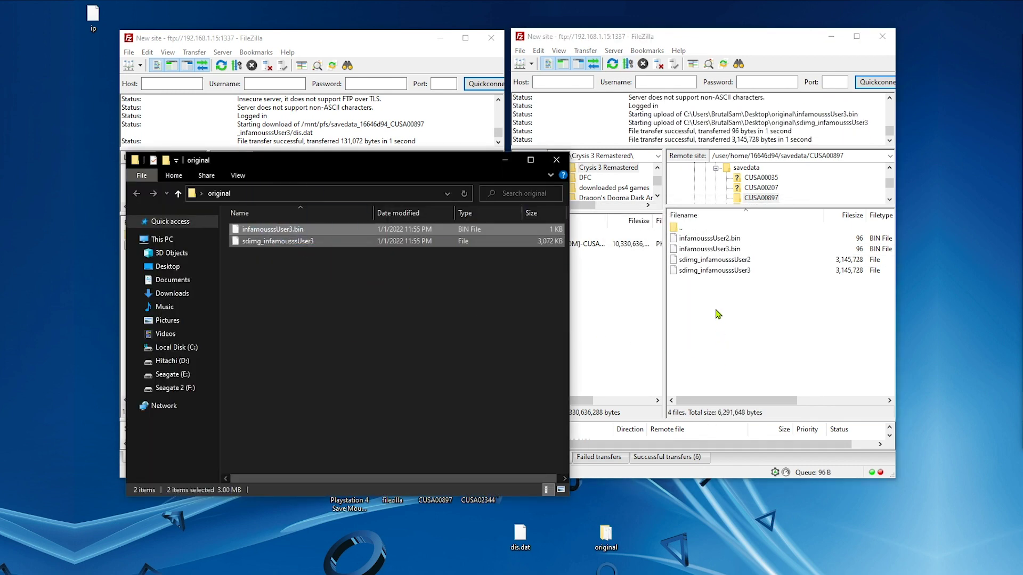
left_click(556, 159)
- Mount the restored infamousssUser3 save in Playstation 4 Save Mounter and refresh the mounted save folder's listing in FileZilla
left_click(327, 435)
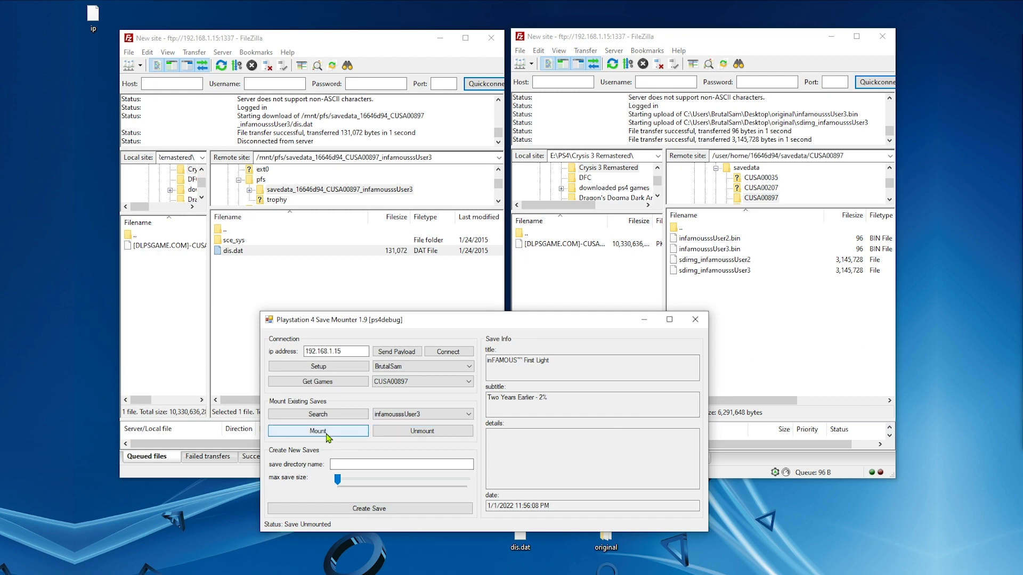
left_click(297, 285)
right_click(306, 294)
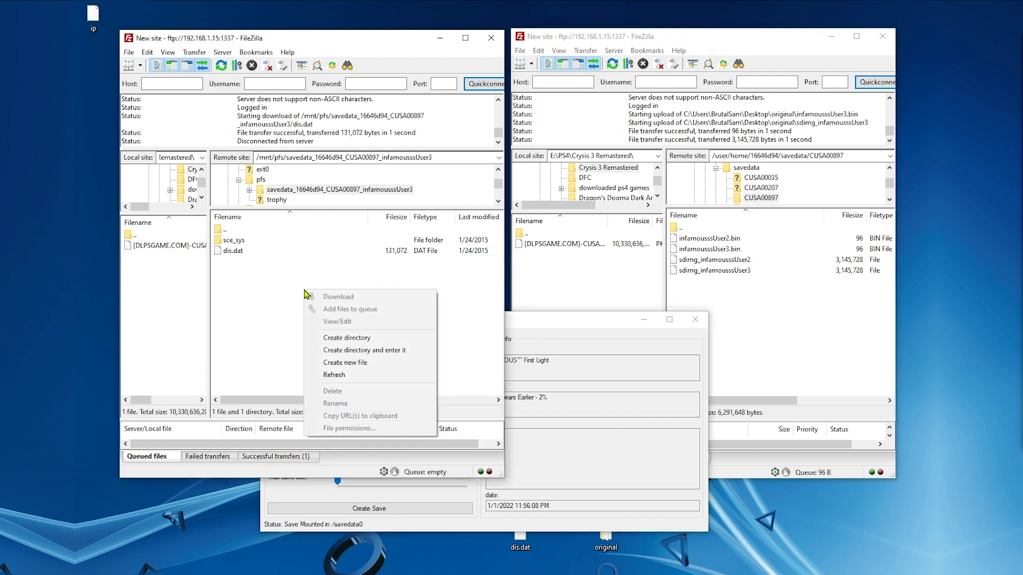
left_click(328, 374)
- Delete the original dis.dat from the mounted infamousssUser3 save folder on the console
left_click(230, 251)
right_click(236, 252)
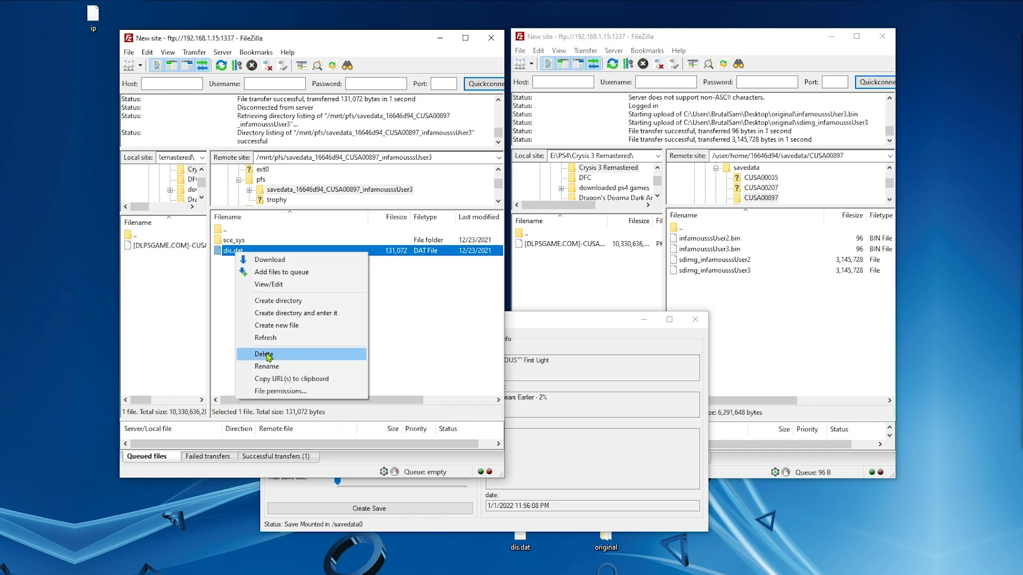
left_click(266, 354)
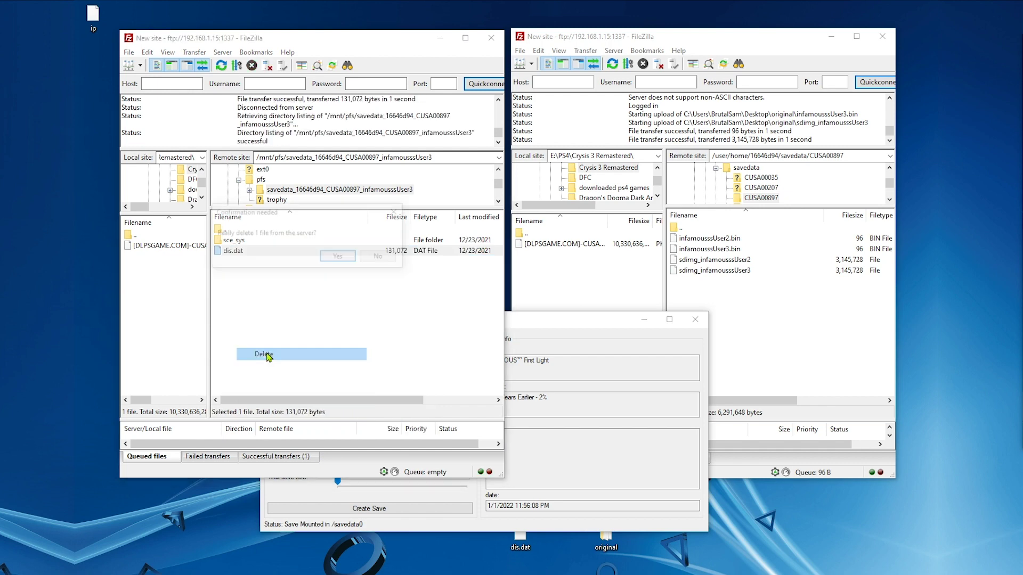
left_click(339, 258)
- Upload the extracted dis.dat from the desktop to the mounted infamousssUser3 folder and unmount the save in Playstation 4 Save Mounter
left_click_drag(511, 548, 313, 298)
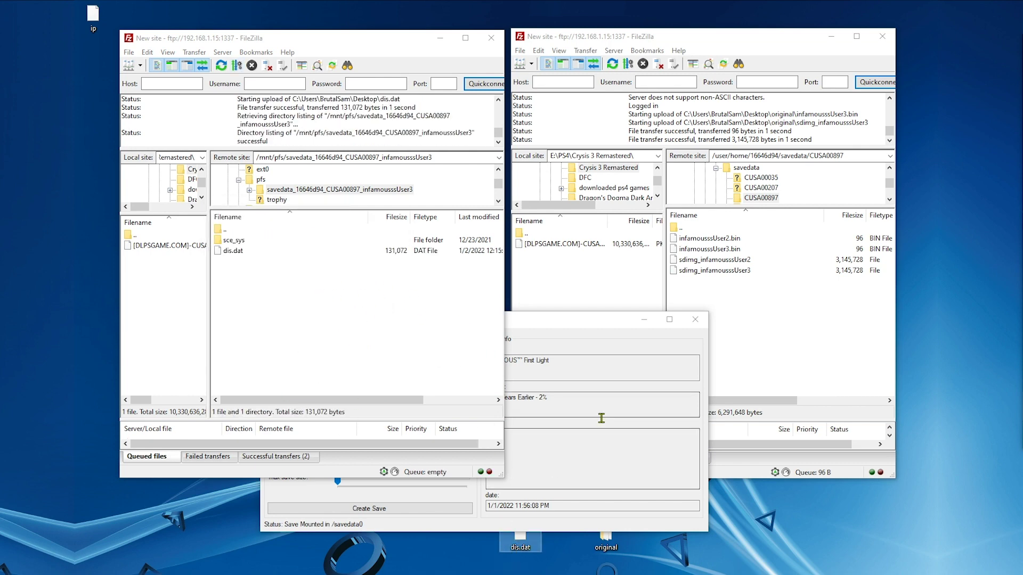
left_click(569, 335)
left_click(419, 432)
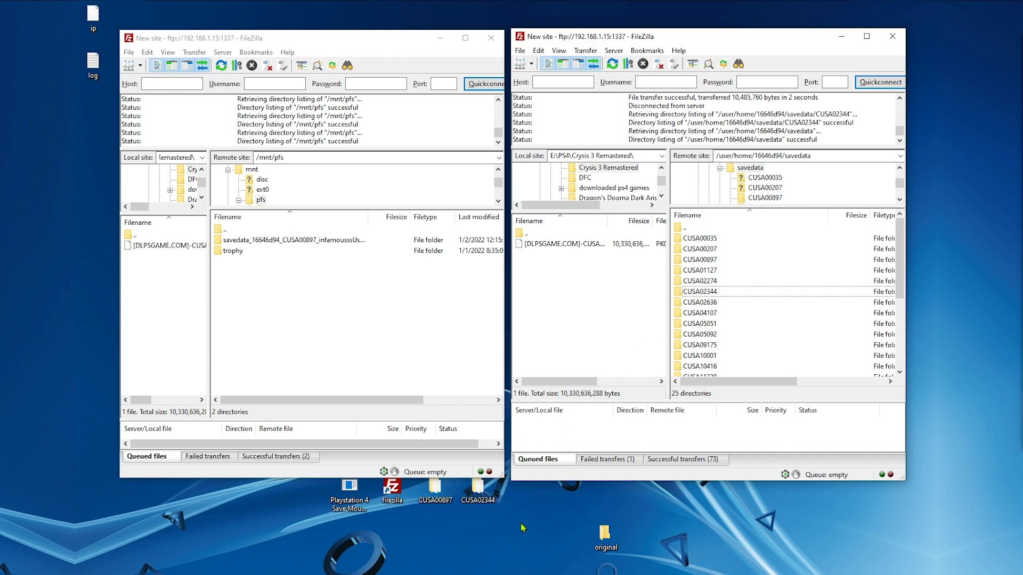
- Open the console's CUSA02344 savedata directory in FileZilla, launch Playstation 4 Save Mounter and connect it to 192.168.1.15
left_click(735, 297)
double_click(738, 296)
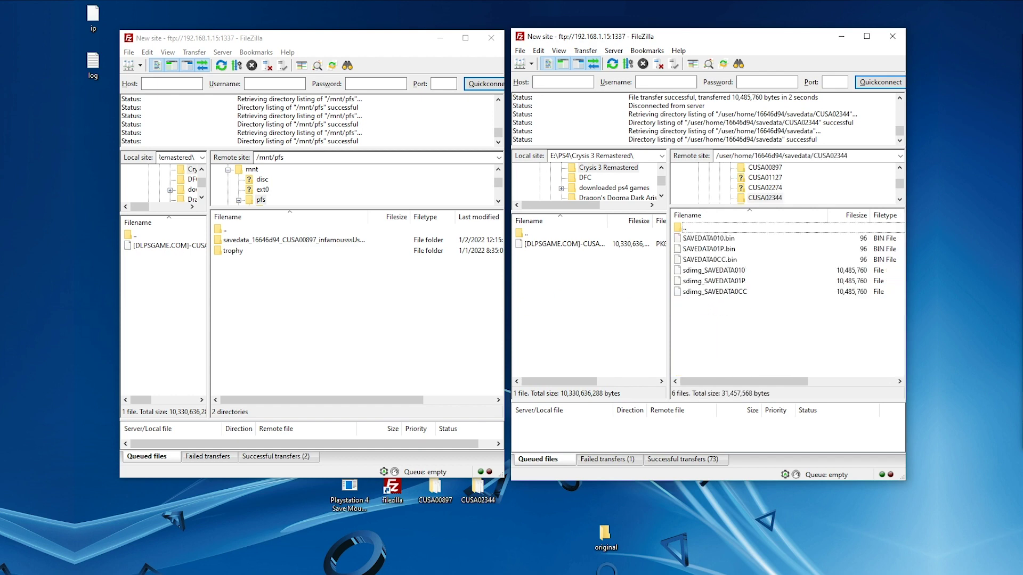
double_click(349, 489)
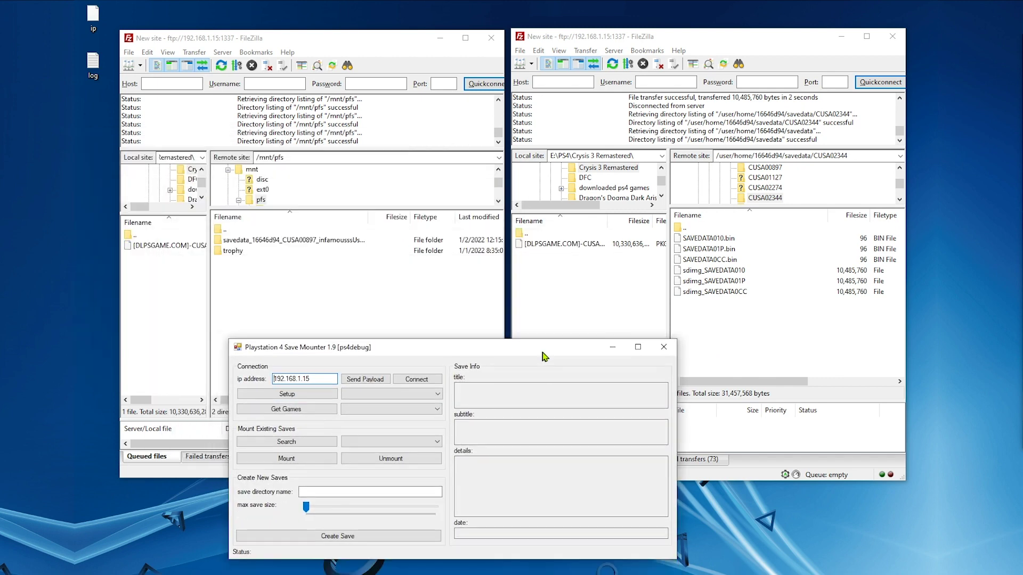
left_click(415, 376)
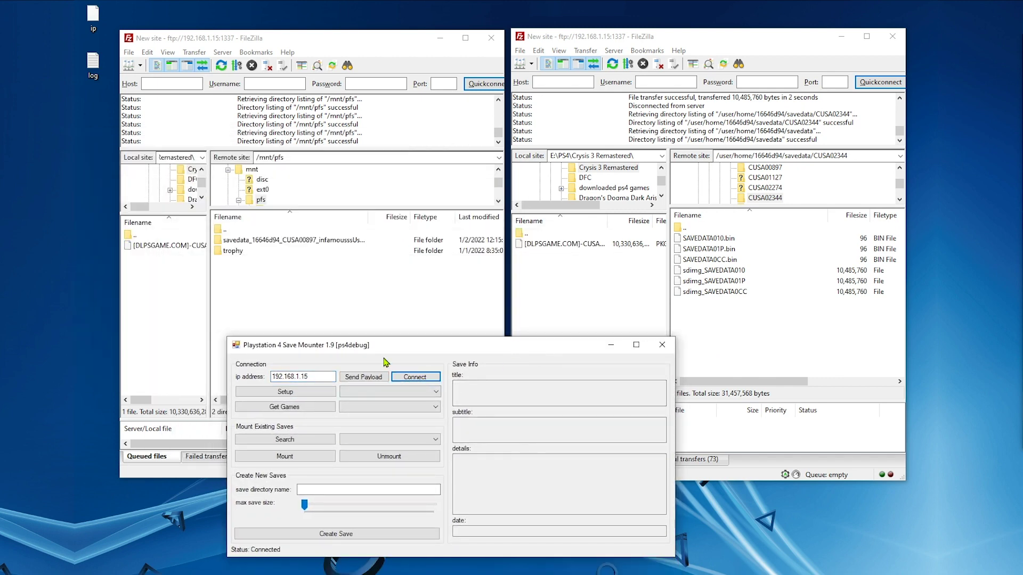
- Run the setup in Playstation 4 Save Mounter, load the games list and search for the saves of CUSA02344
left_click(290, 395)
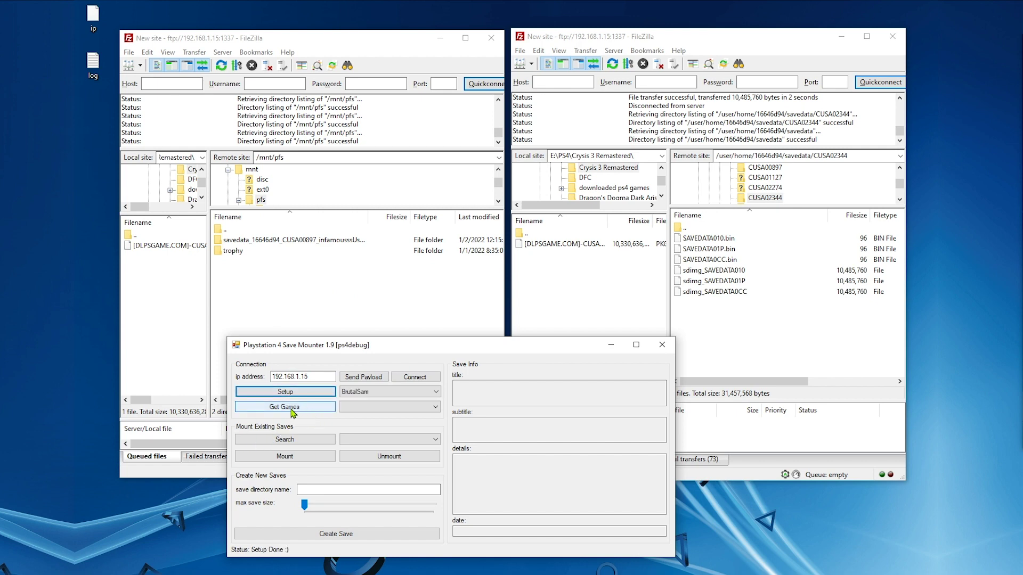
left_click(298, 408)
left_click(395, 408)
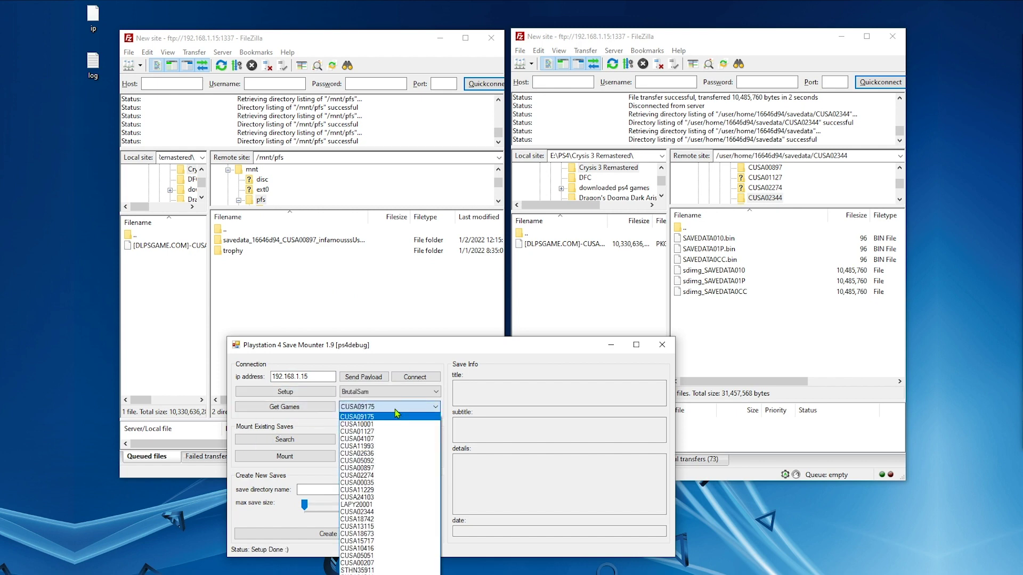
left_click(383, 511)
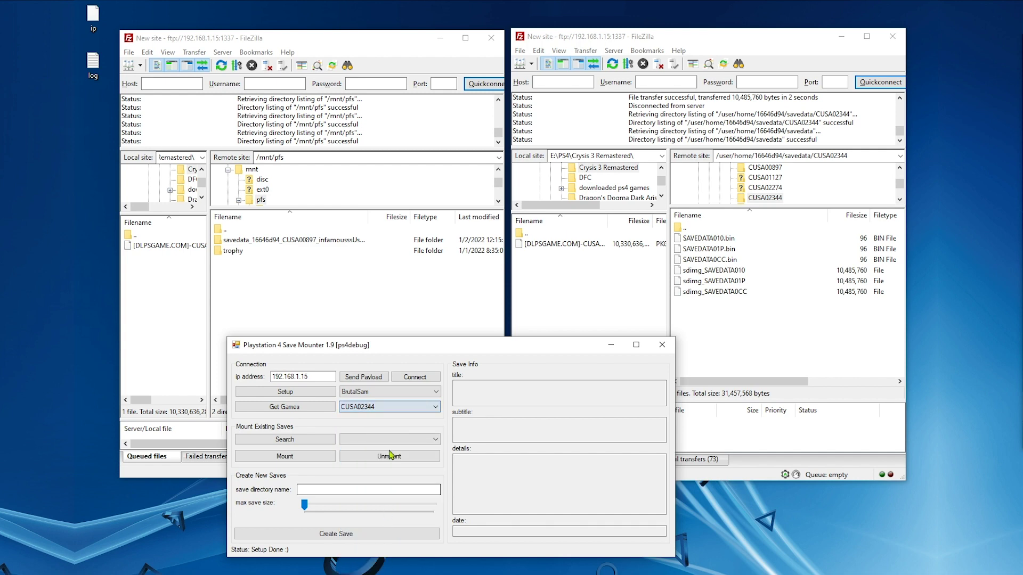
left_click(294, 440)
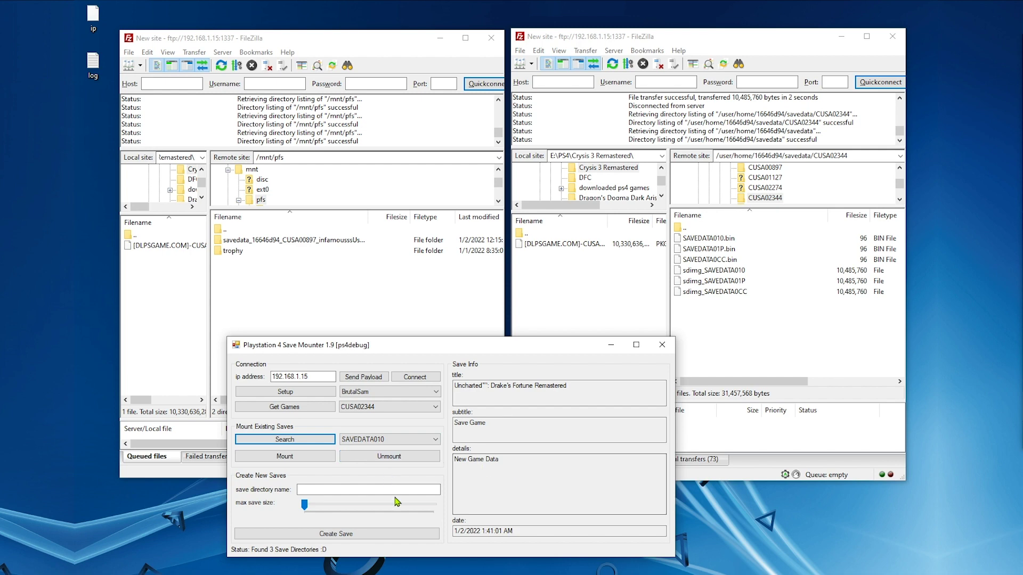
- Mount the original SAVEDATA010 save of CUSA02344 and unmount it again
left_click(291, 459)
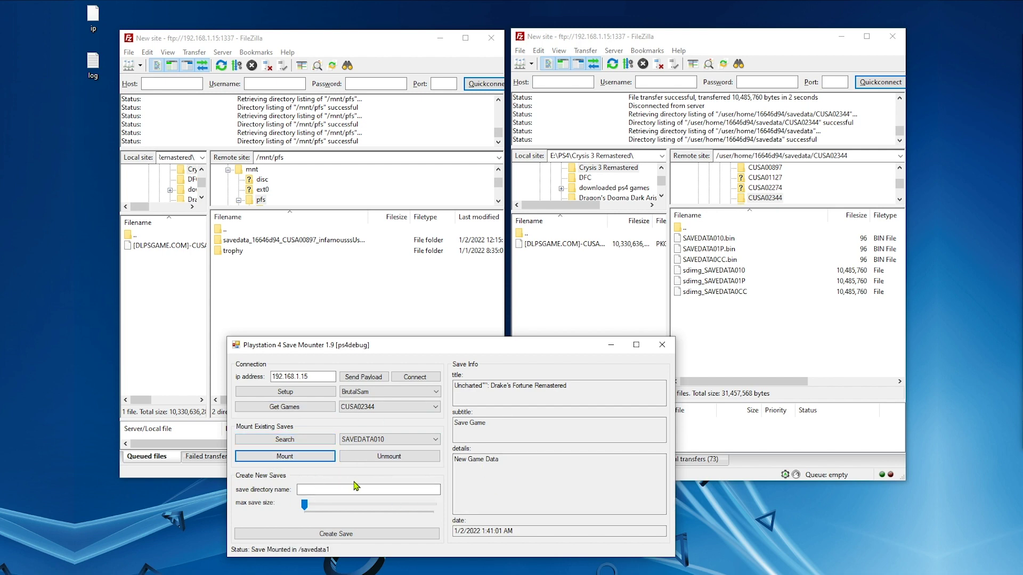
left_click(385, 458)
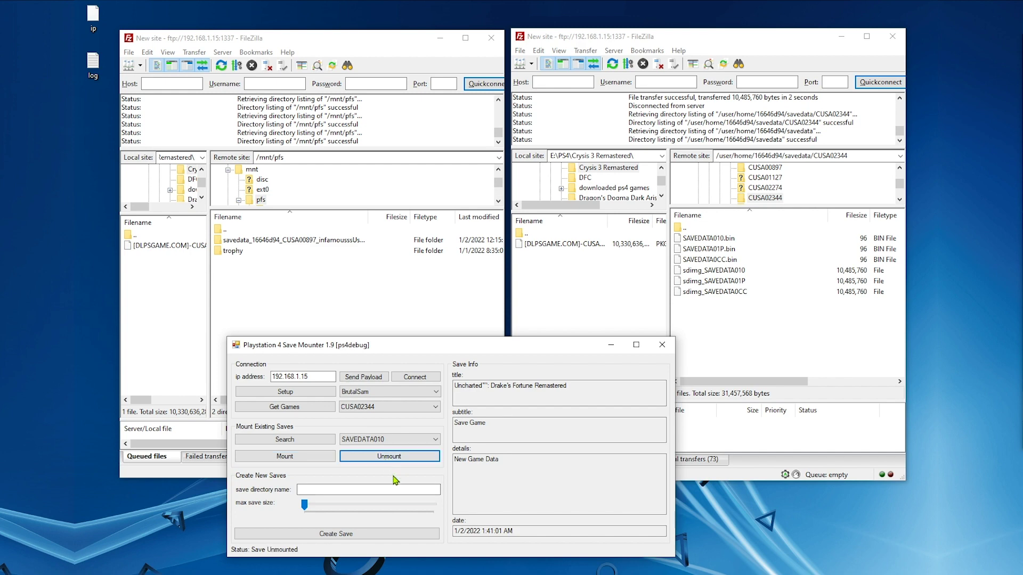
- Create a new folder on the desktop and download the original SAVEDATA010.bin and sdimg_SAVEDATA010 from the console's CUSA02344 directory into it
left_click(611, 345)
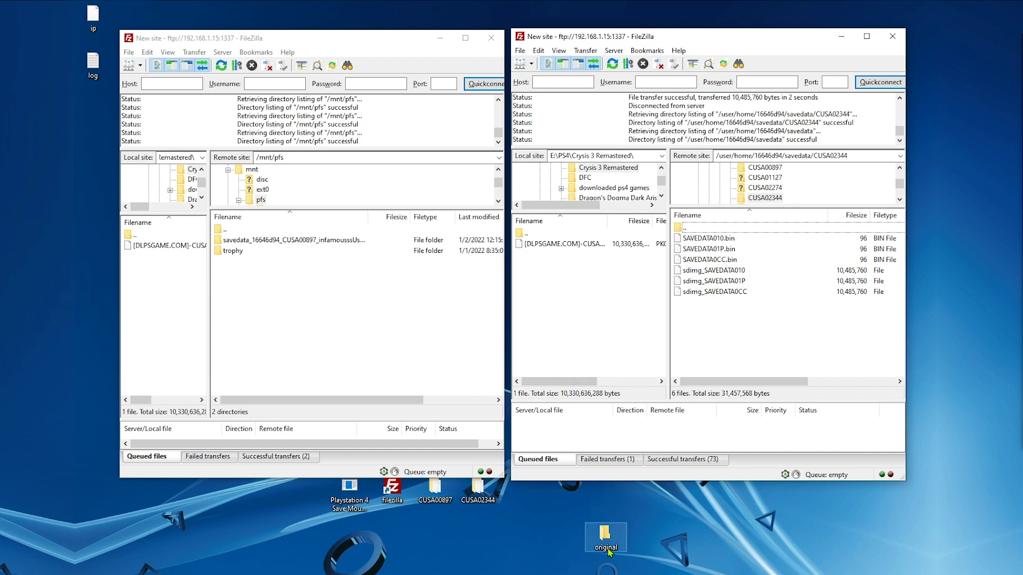
right_click(647, 538)
mouse_move(696, 498)
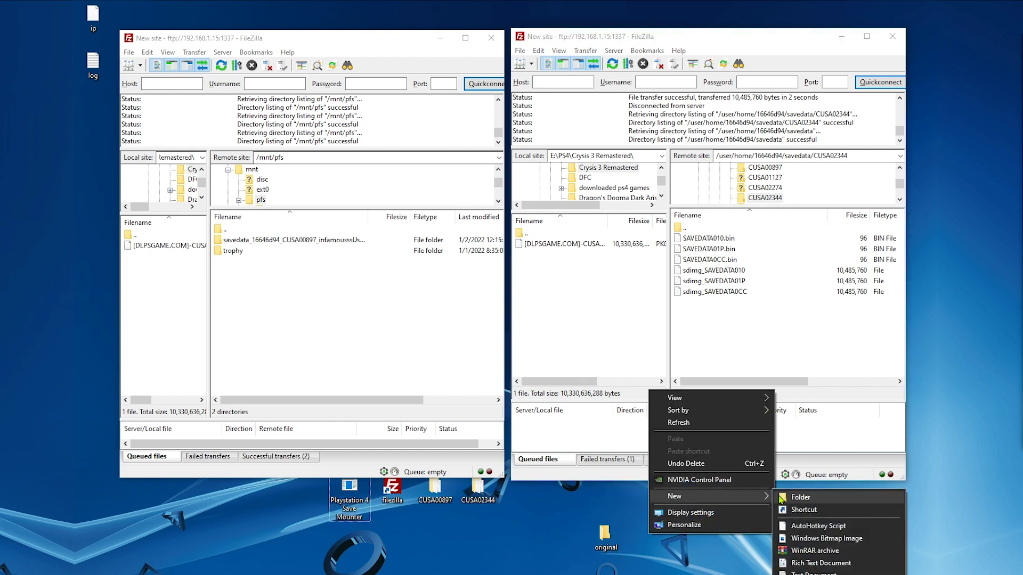
left_click(789, 497)
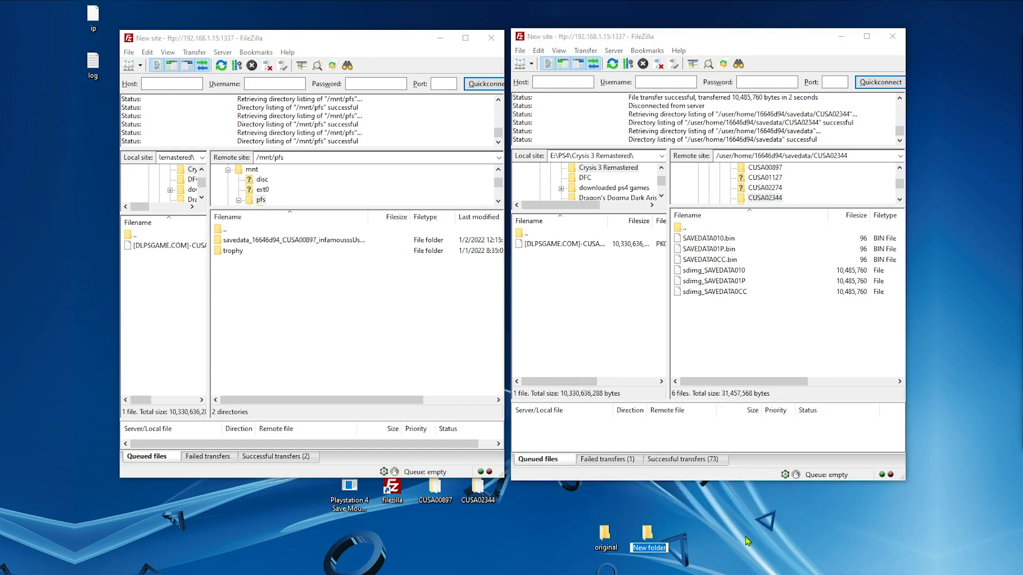
left_click(723, 241)
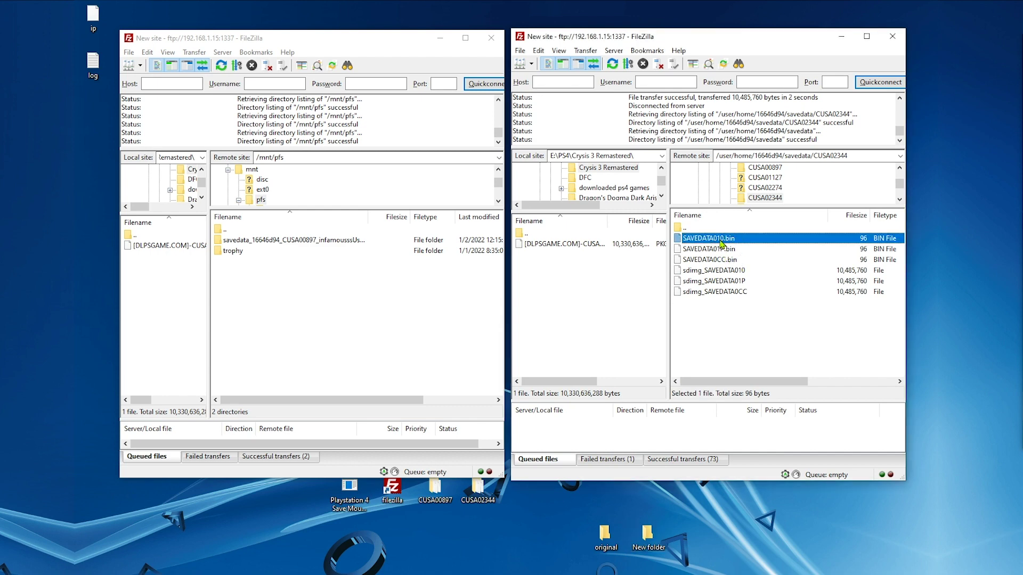
left_click_drag(719, 243, 648, 535)
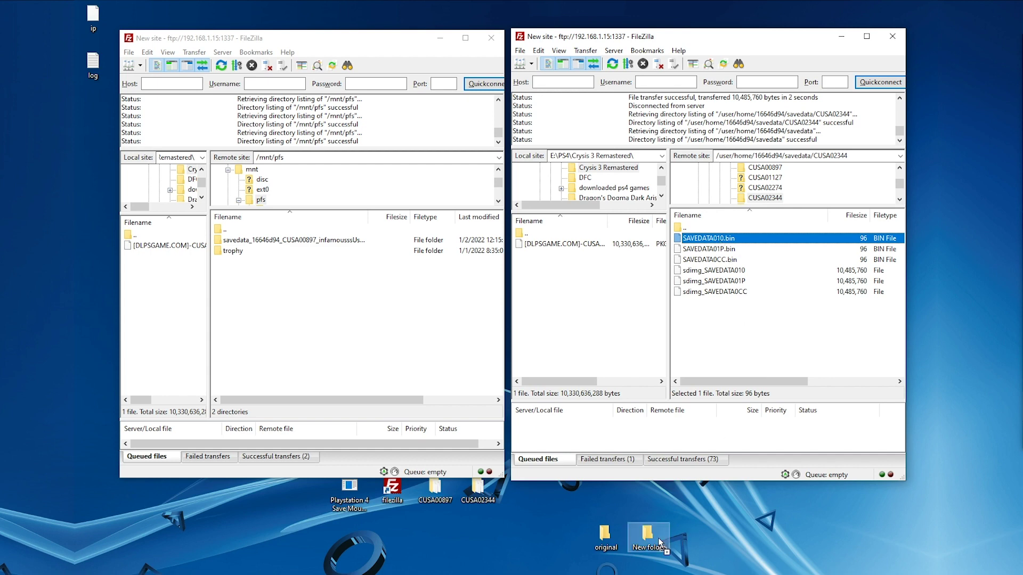
left_click(736, 271)
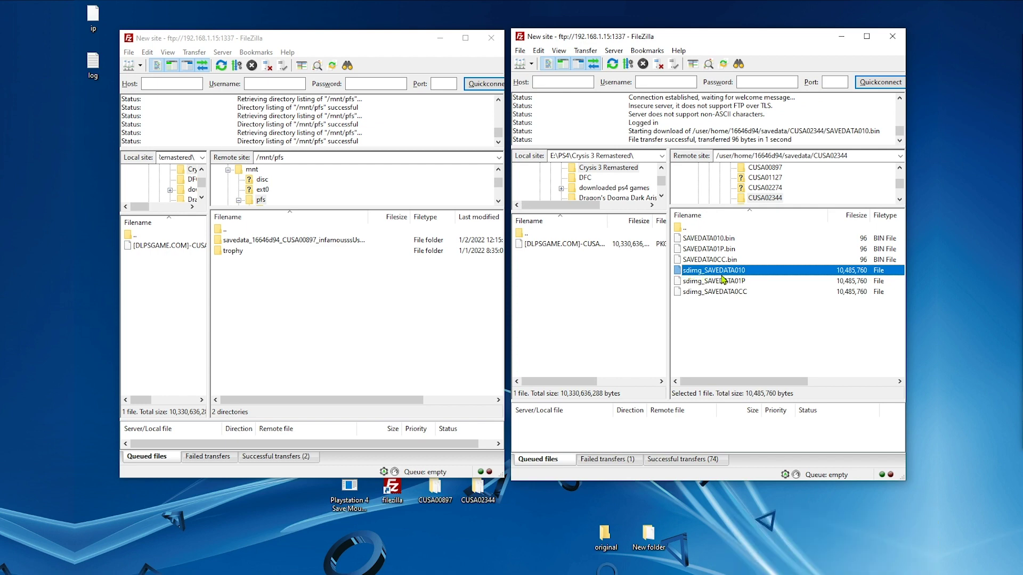
left_click_drag(753, 273, 652, 547)
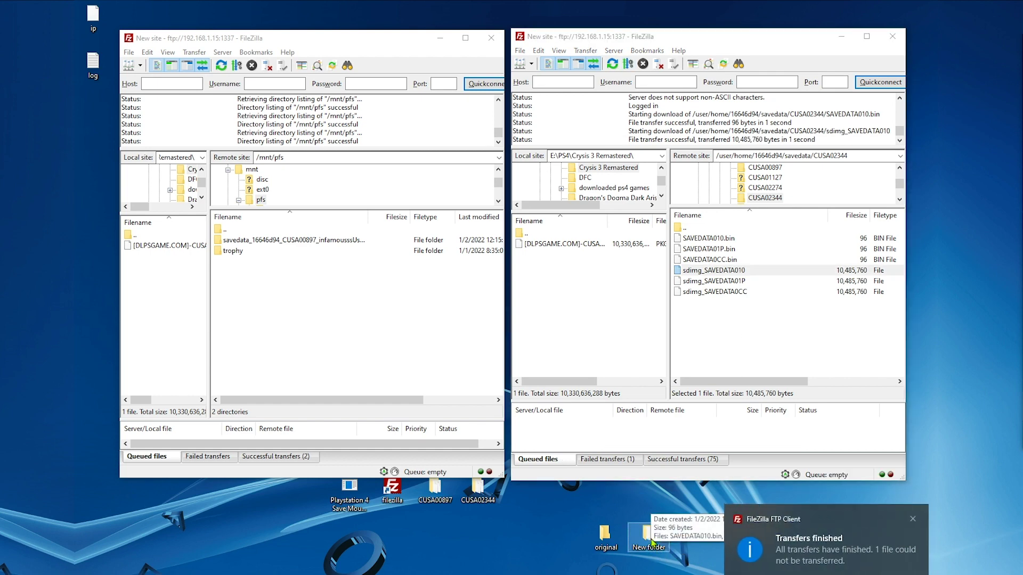
- Delete sdimg_SAVEDATA010 and SAVEDATA010.bin from the console's CUSA02344 savedata directory
right_click(739, 272)
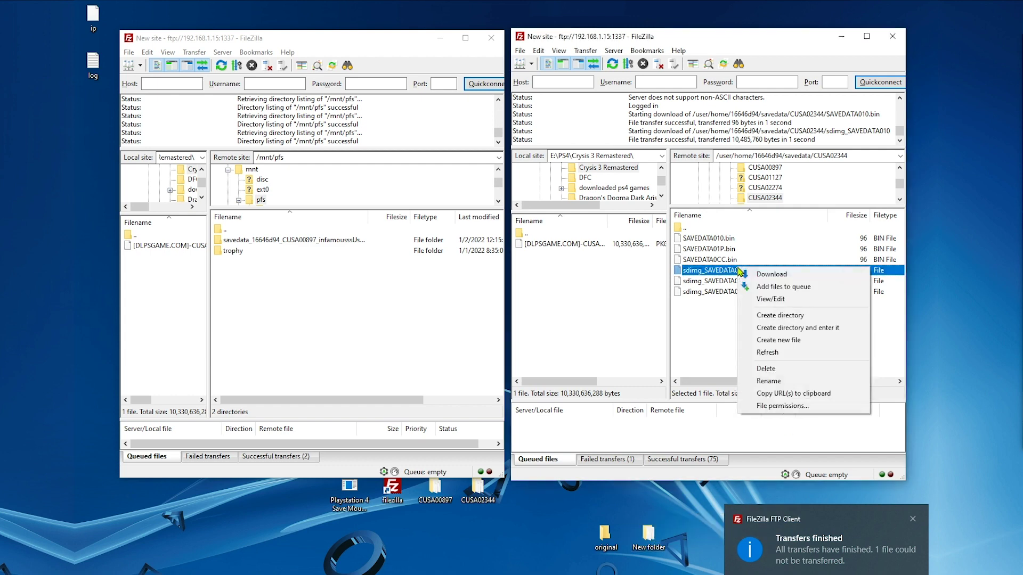
left_click(765, 368)
left_click(733, 258)
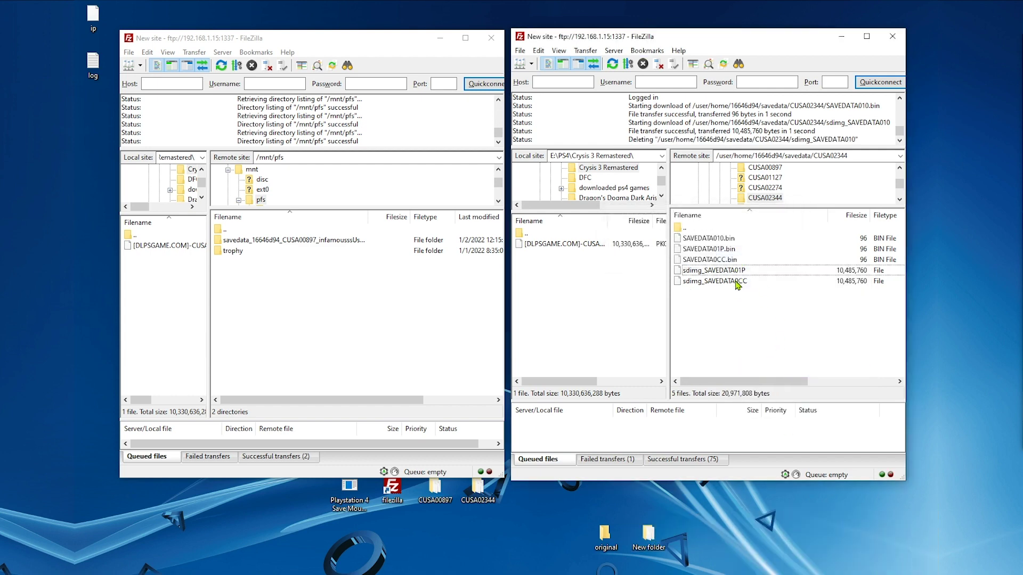
right_click(725, 243)
left_click(756, 341)
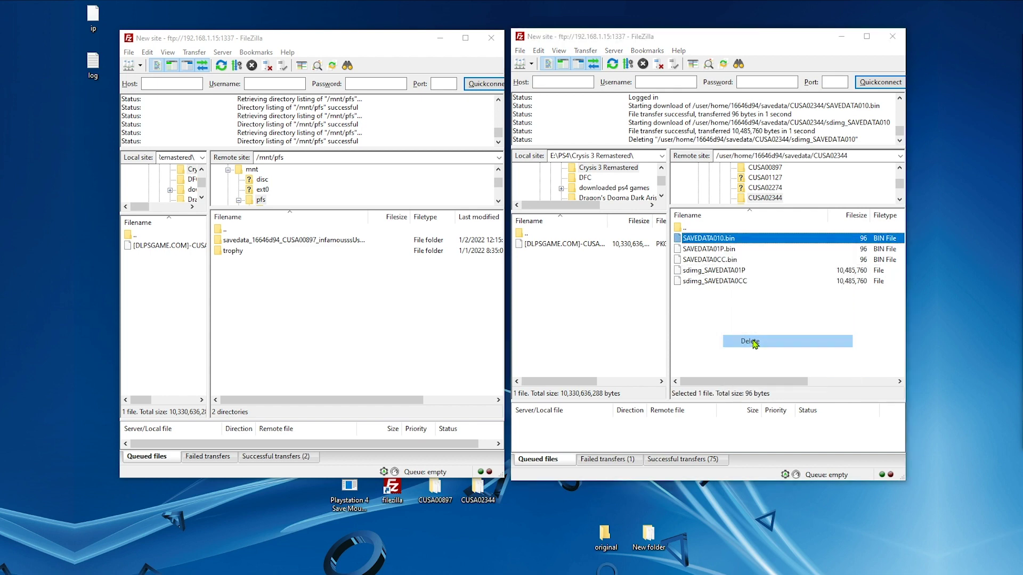
left_click(728, 259)
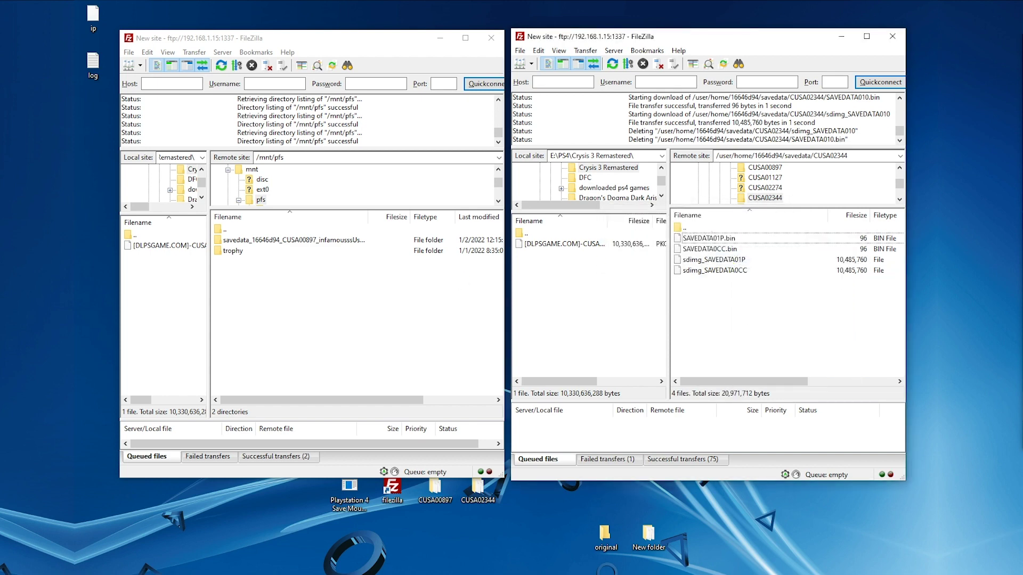
- Upload SAVEDATA010 and SAVEDATA010.bin from the desktop's CUSA02344 folder to the console's CUSA02344 savedata directory
double_click(477, 487)
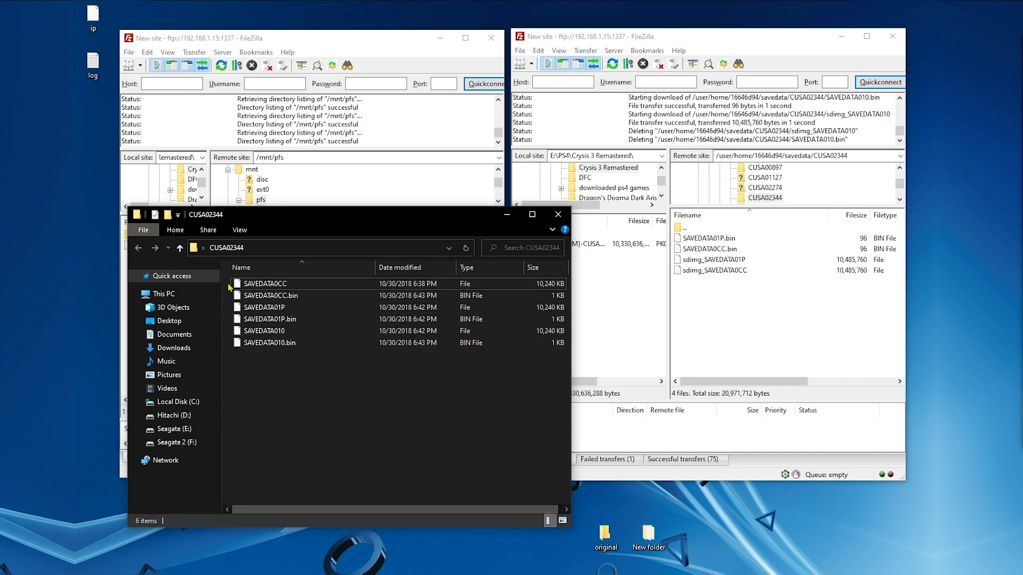
left_click(255, 331)
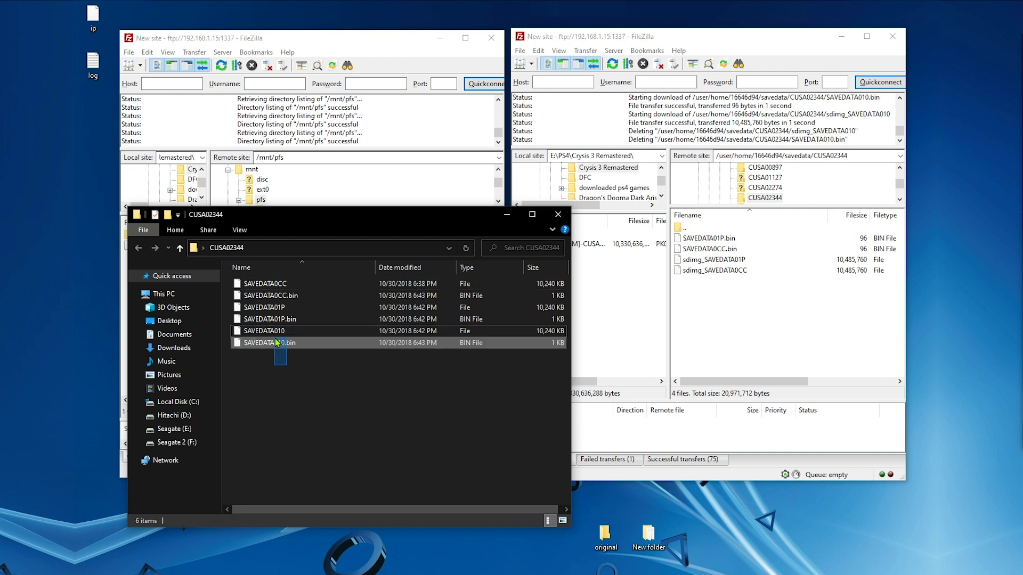
left_click(272, 344, "ctrl")
left_click_drag(283, 341, 722, 340)
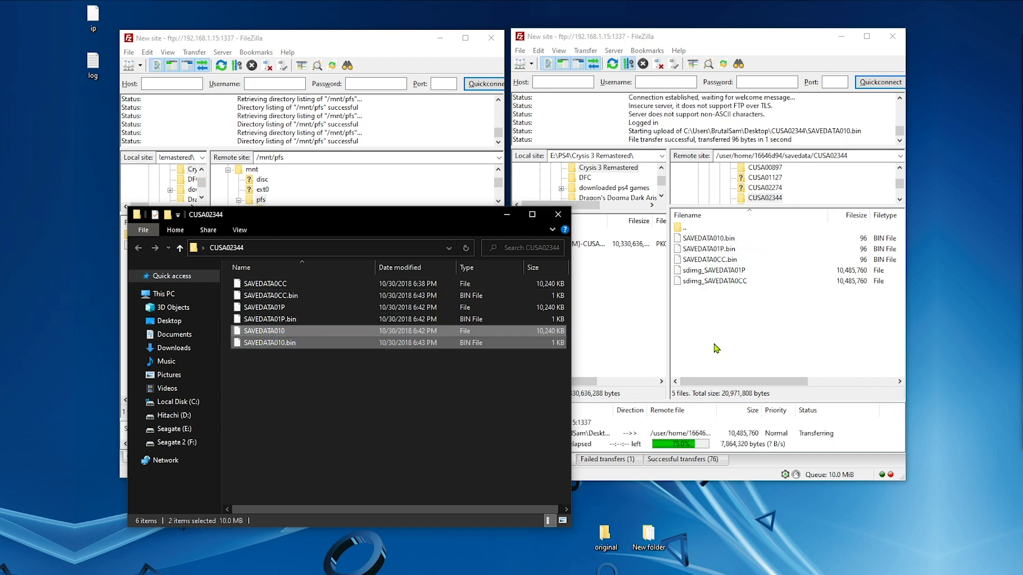
left_click(507, 215)
- Mount the uploaded SAVEDATA010 in Playstation 4 Save Mounter, refresh /mnt/pfs in FileZilla and open the mounted CUSA02344 SAVEDATA010 folder
key("alt+Tab")
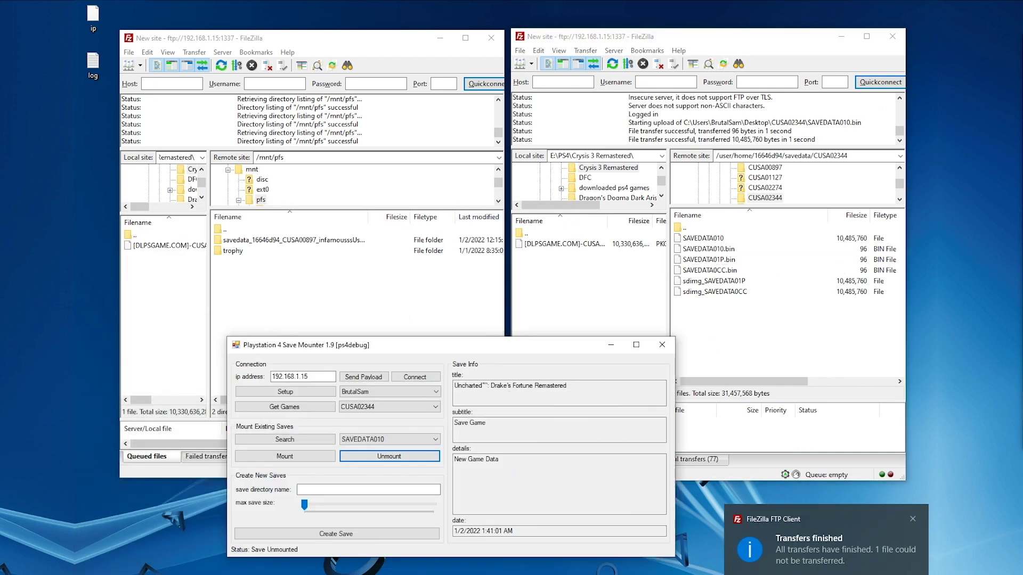
left_click(297, 458)
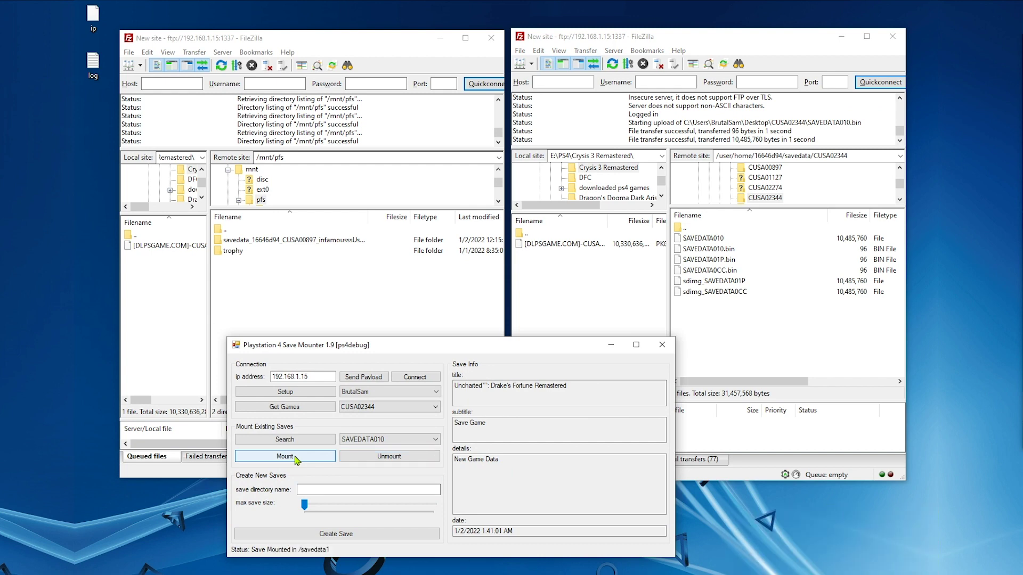
left_click(333, 313)
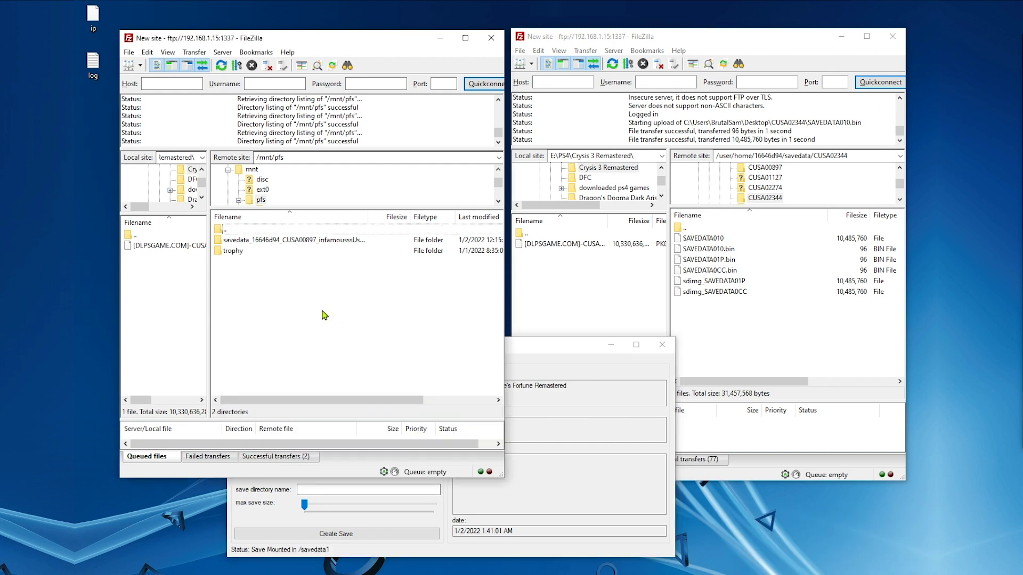
right_click(323, 314)
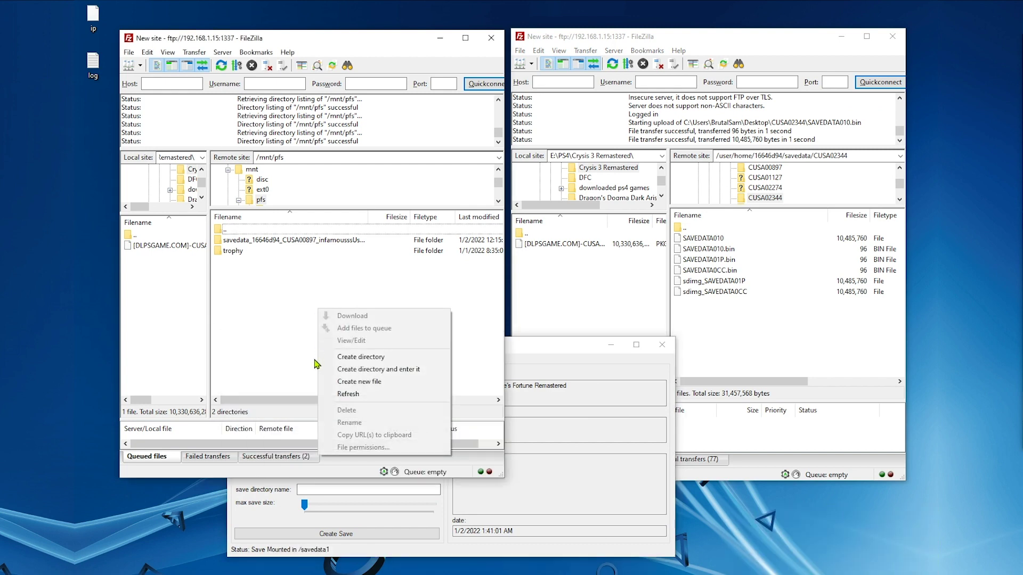
left_click(363, 395)
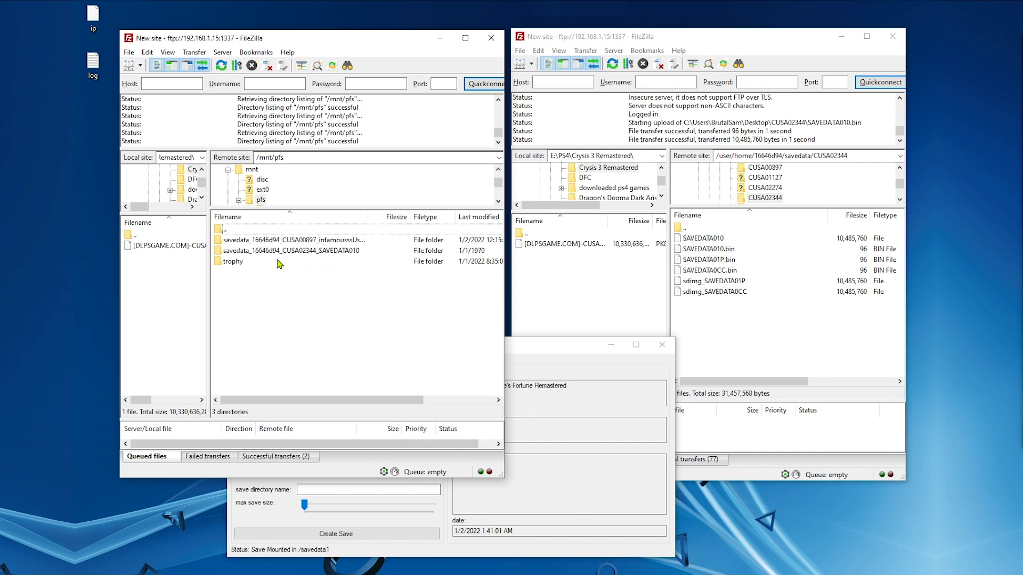
left_click(322, 255)
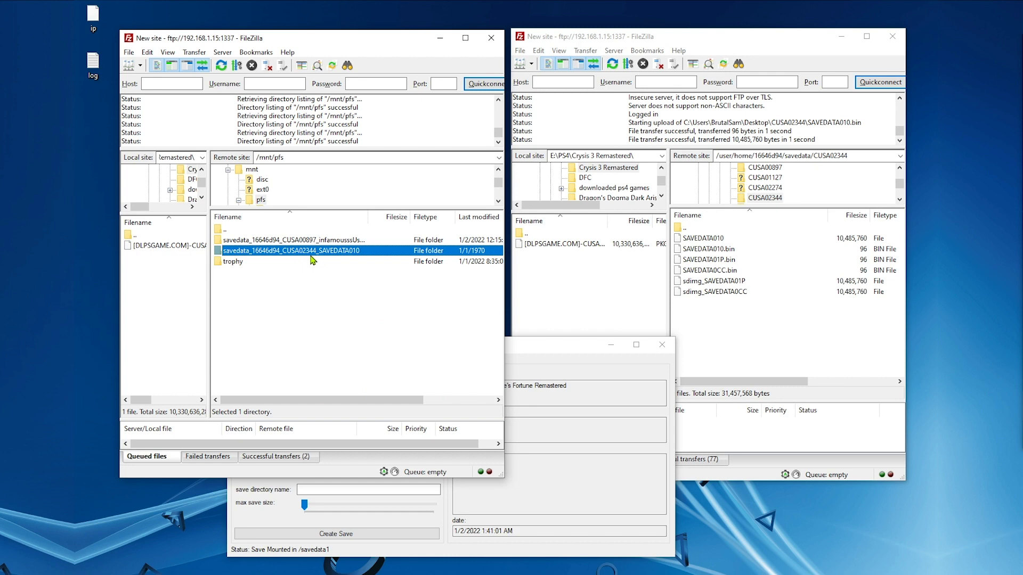
double_click(313, 253)
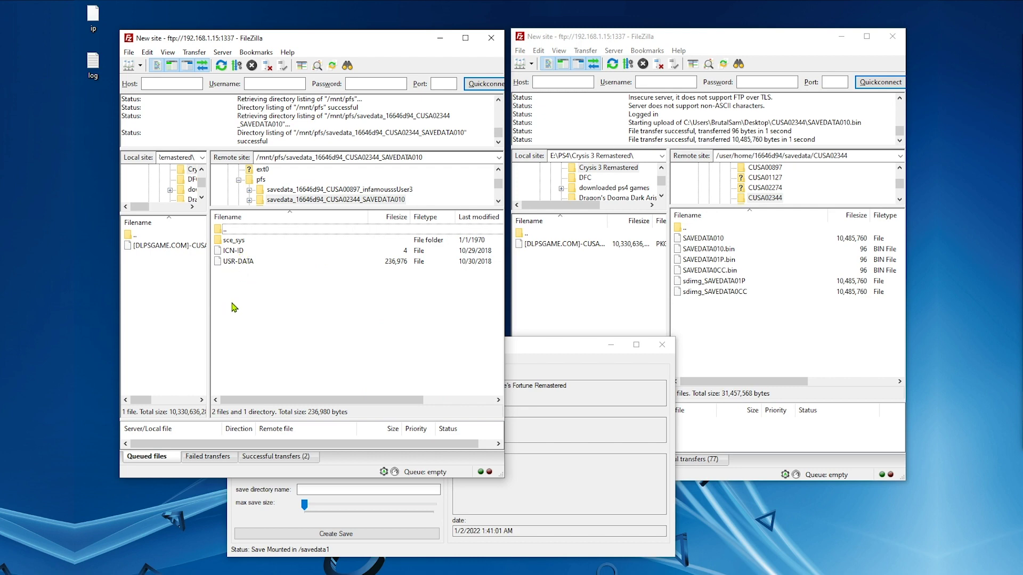
- Create another new folder on the desktop and download ICN-ID and USR-DATA from the mounted save into it
left_click_drag(257, 288, 235, 249)
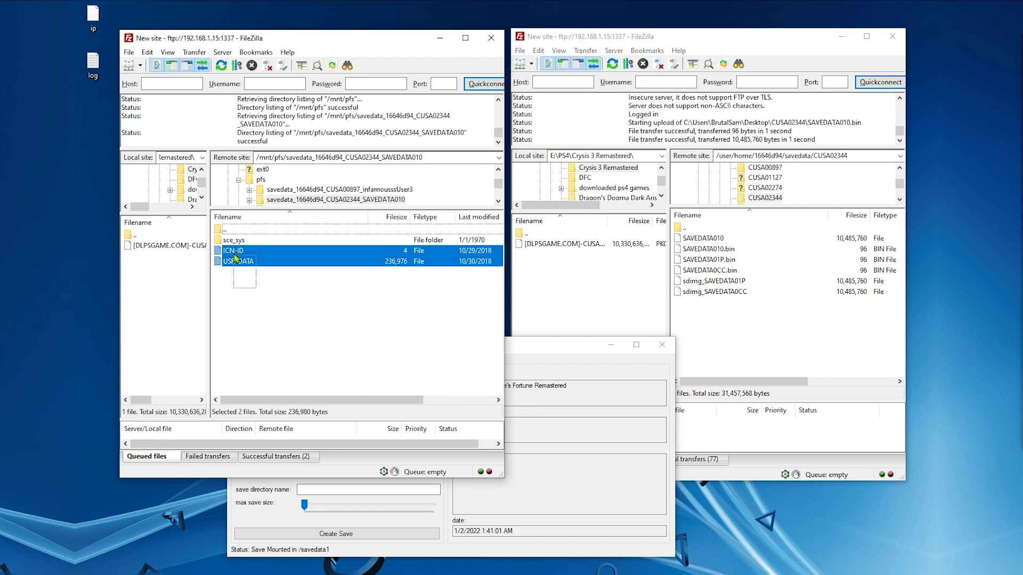
right_click(752, 535)
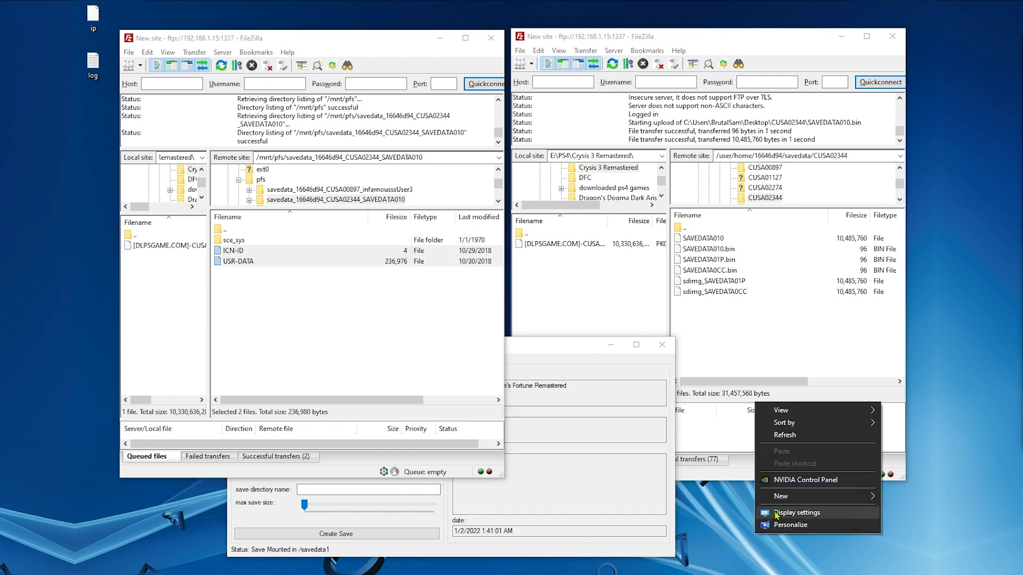
mouse_move(784, 500)
left_click(650, 496)
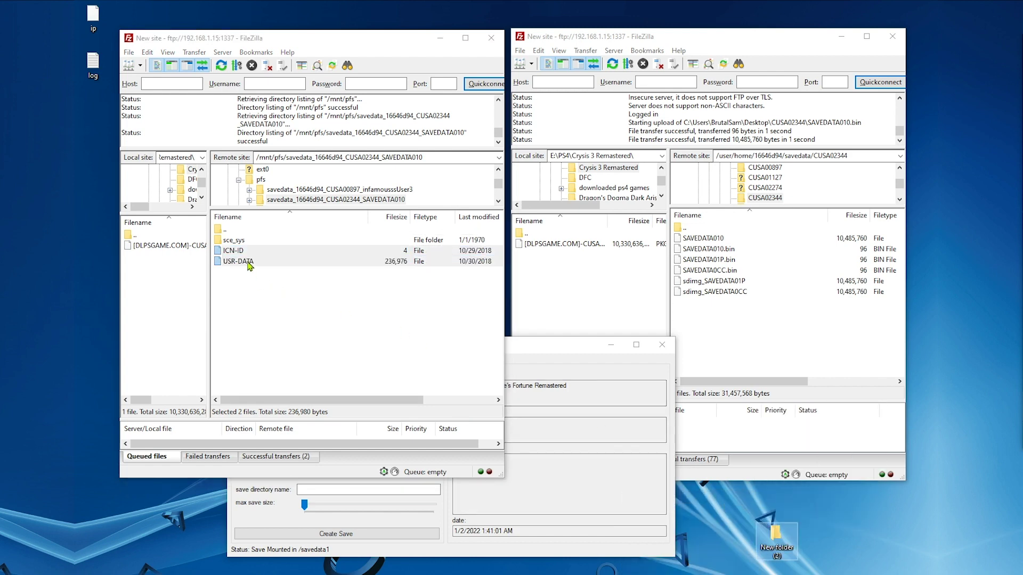
left_click_drag(250, 262, 783, 541)
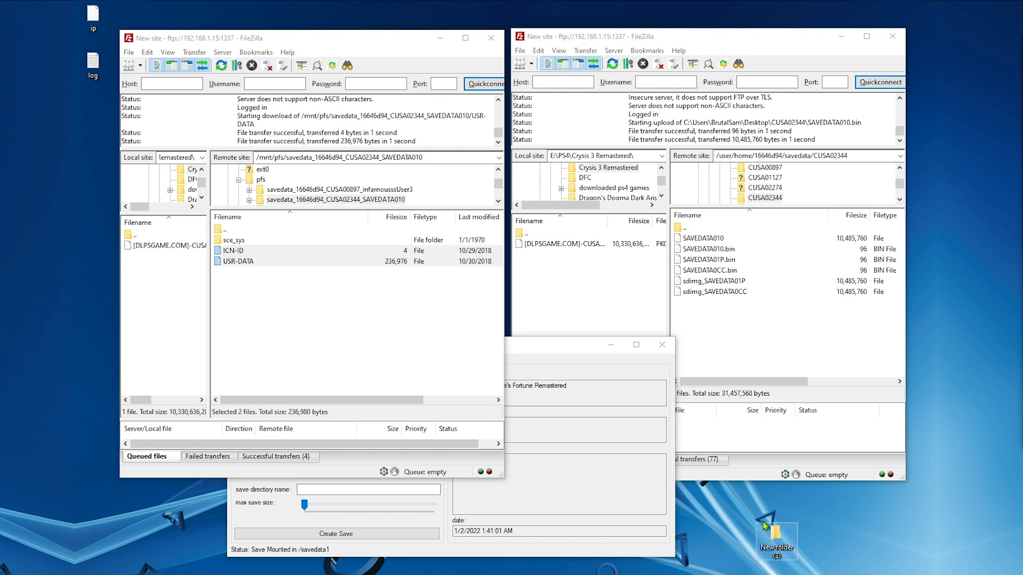
- Unmount the SAVEDATA010 save in Playstation 4 Save Mounter and minimize its window
left_click(555, 357)
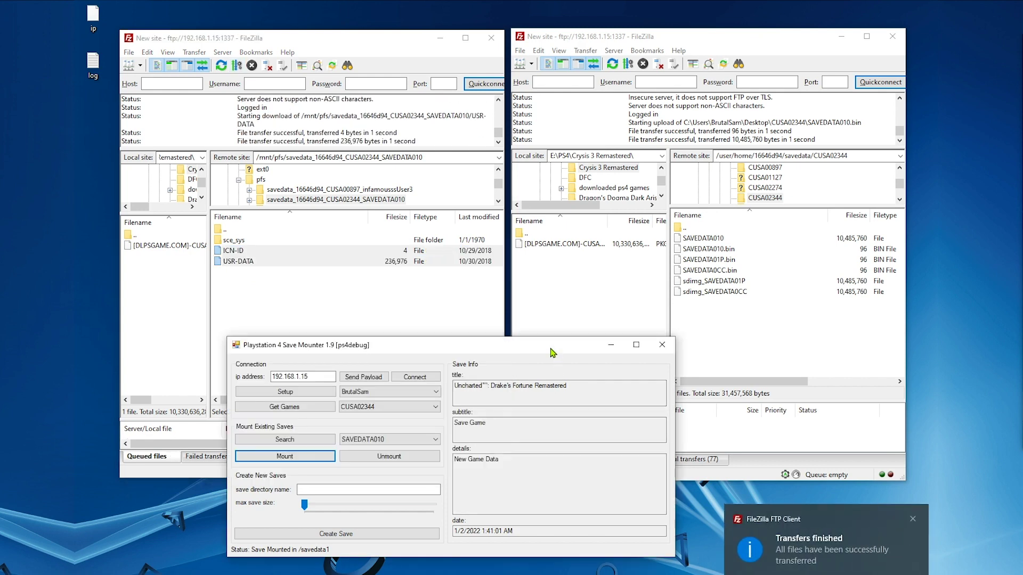
left_click(389, 462)
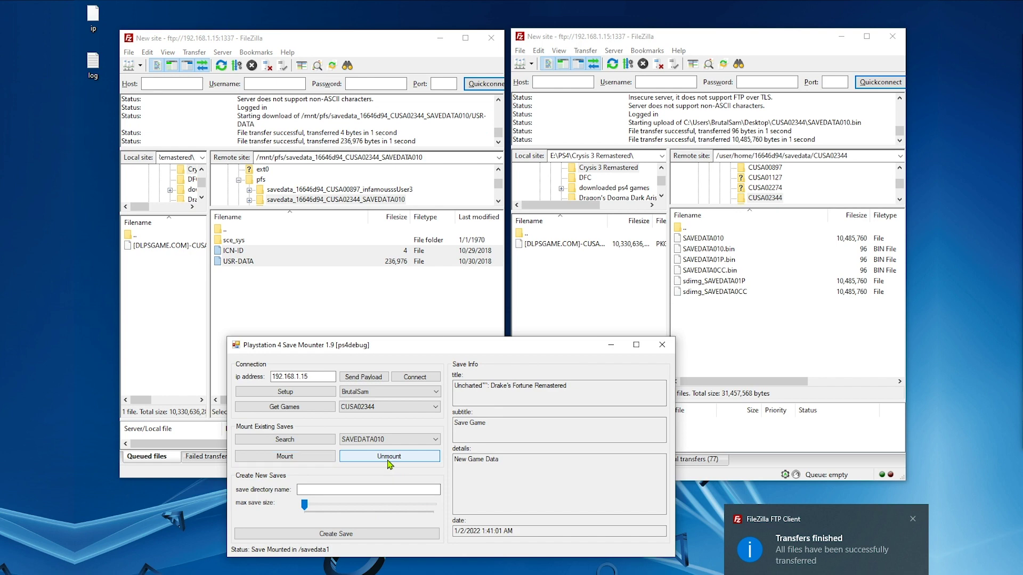
left_click(389, 459)
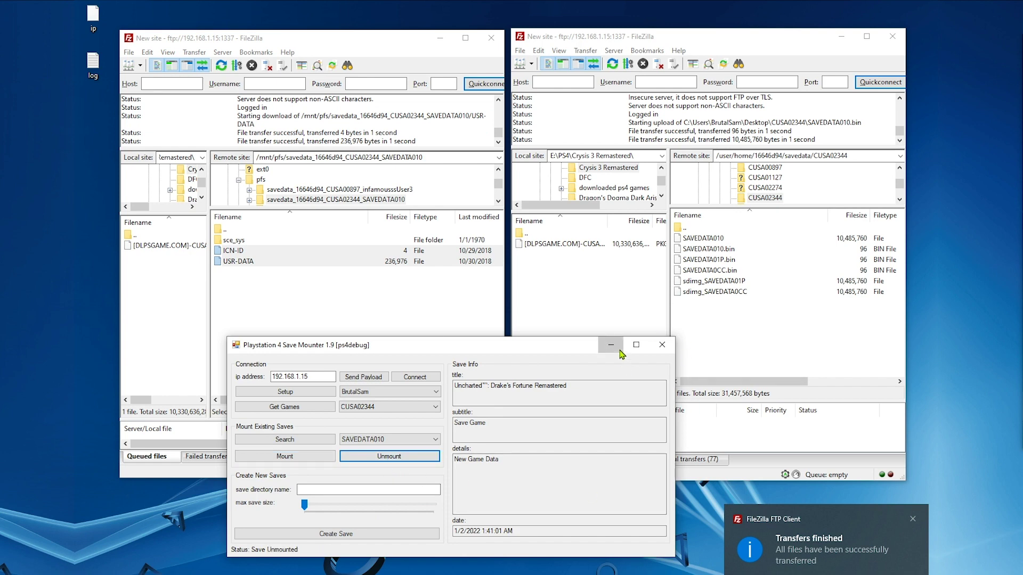
left_click(611, 345)
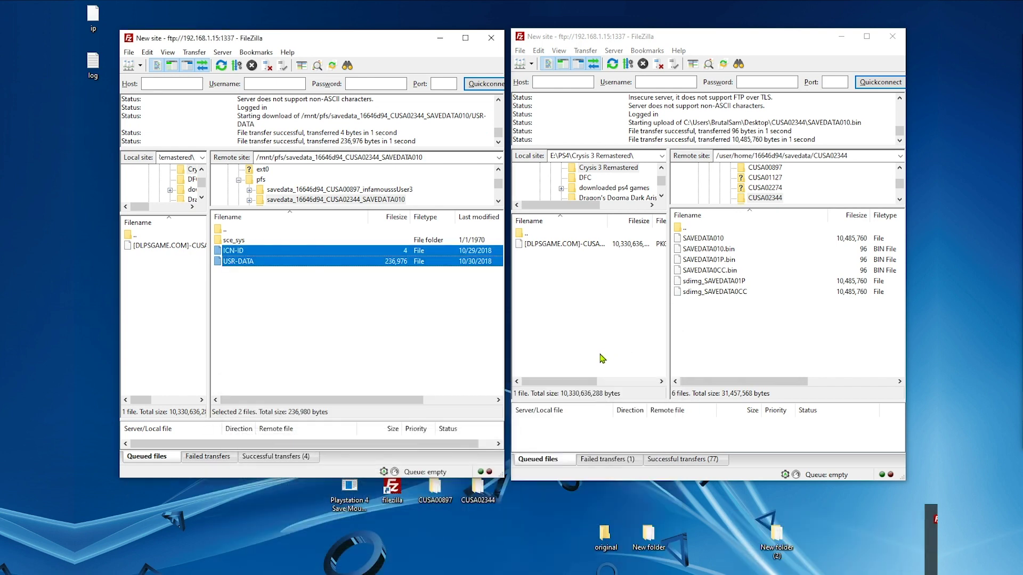
- Delete SAVEDATA010 and SAVEDATA010.bin from the console's CUSA02344 savedata directory
left_click(365, 339)
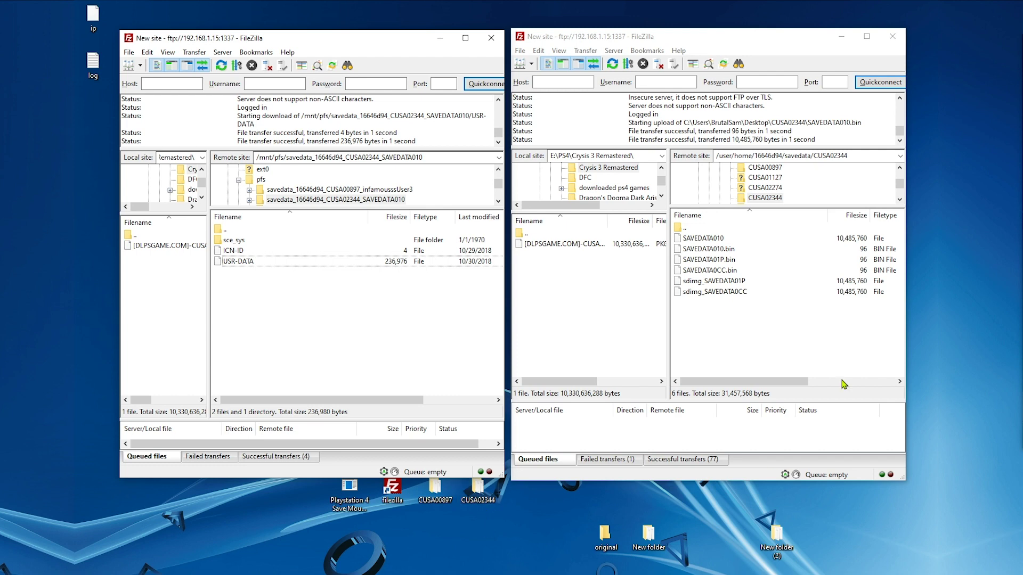
right_click(728, 239)
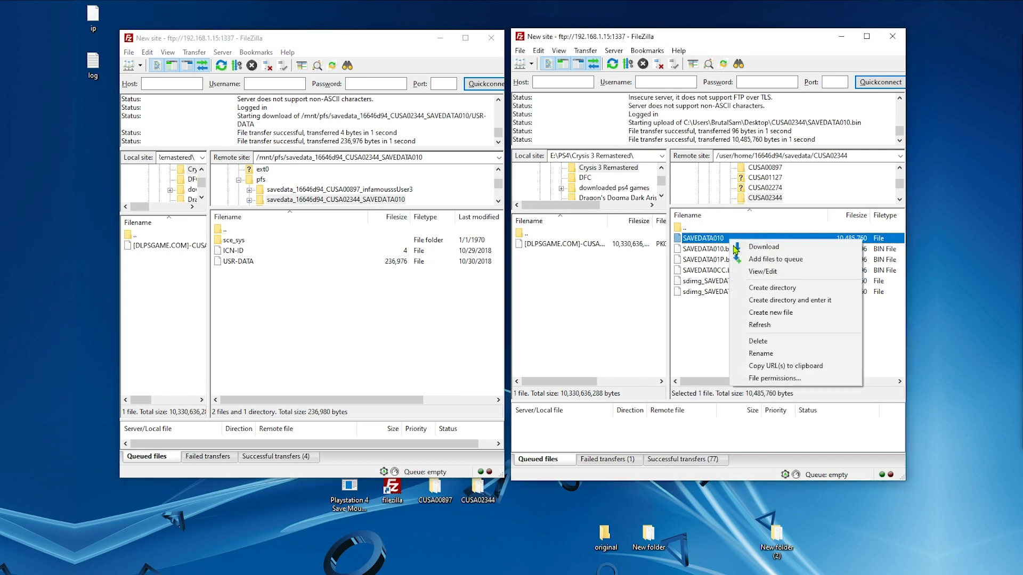
left_click(760, 345)
left_click(734, 256)
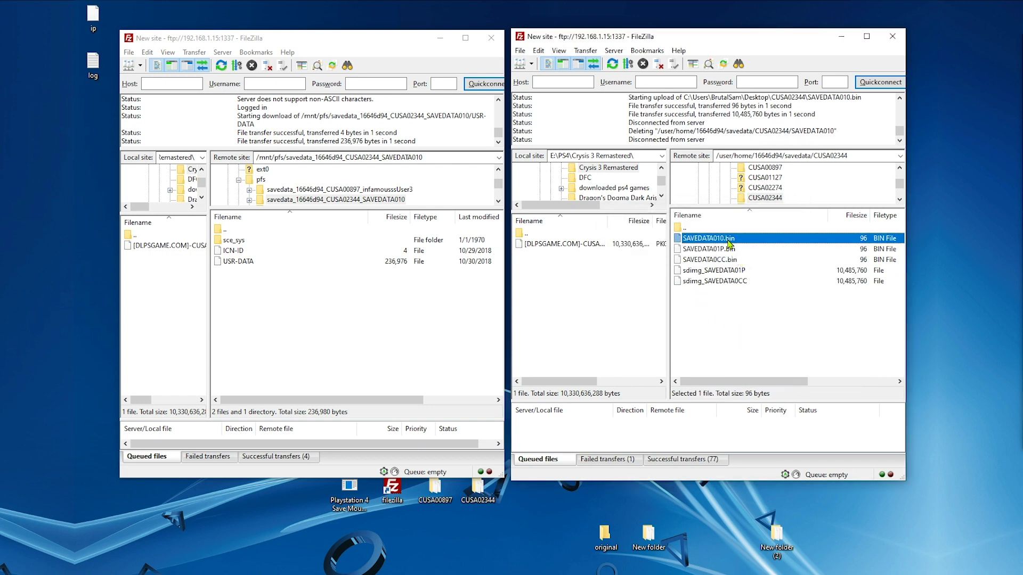
right_click(728, 243)
left_click(754, 342)
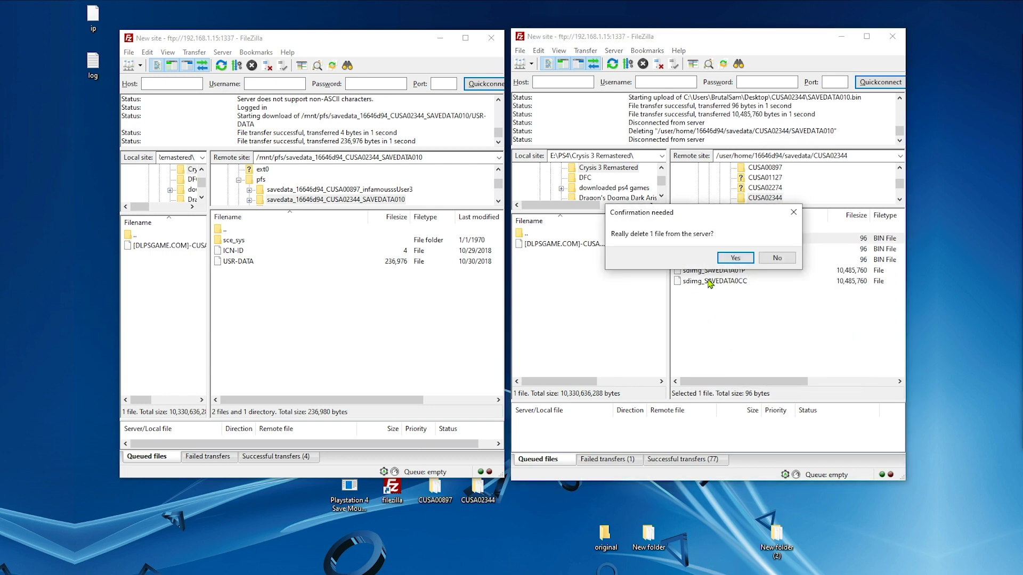
left_click(734, 260)
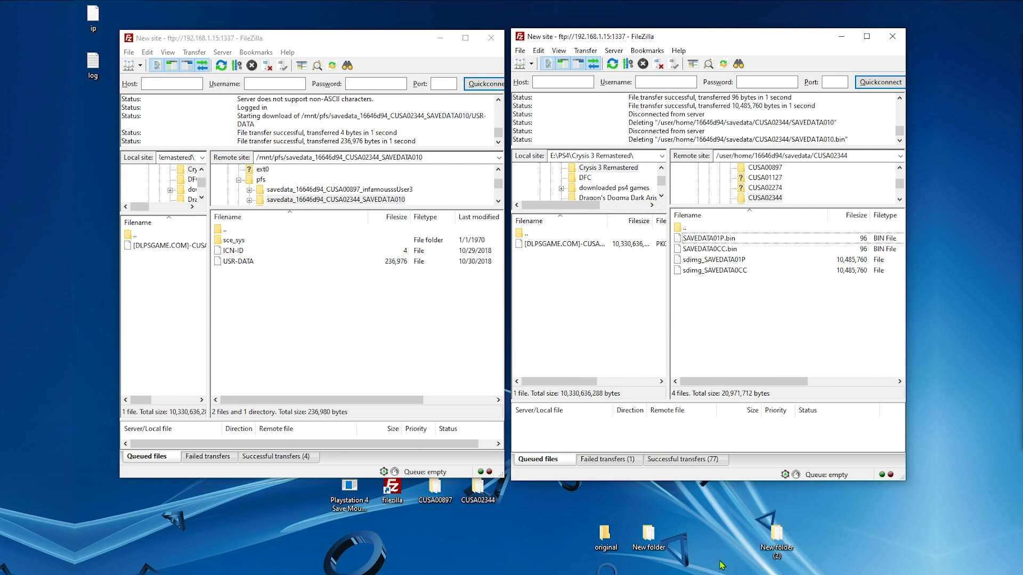
- Upload SAVEDATA010.bin and sdimg_SAVEDATA010 from the desktop's New folder to the console's CUSA02344 savedata directory, and minimize the folder window
double_click(649, 535)
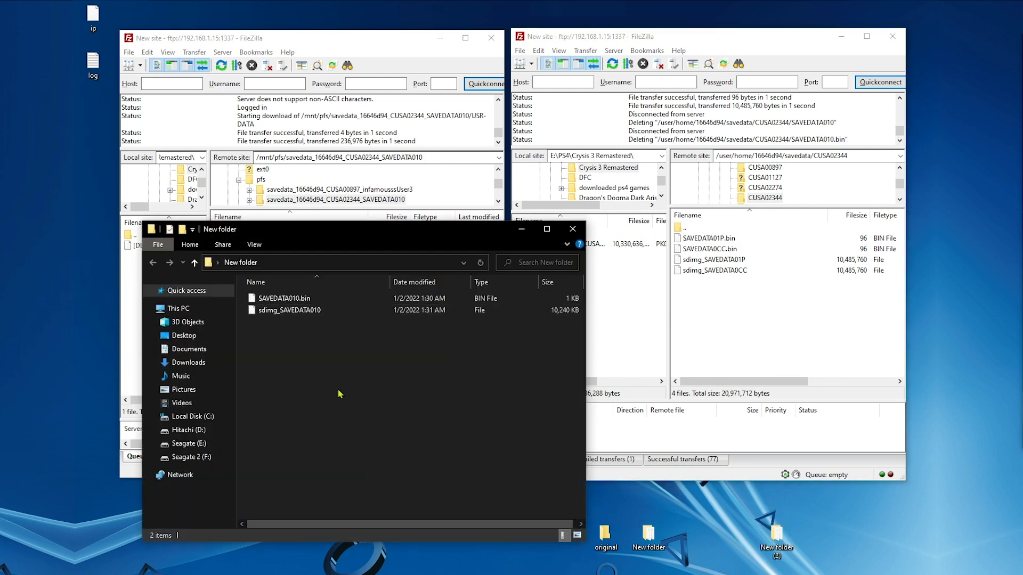
left_click_drag(337, 389, 746, 333)
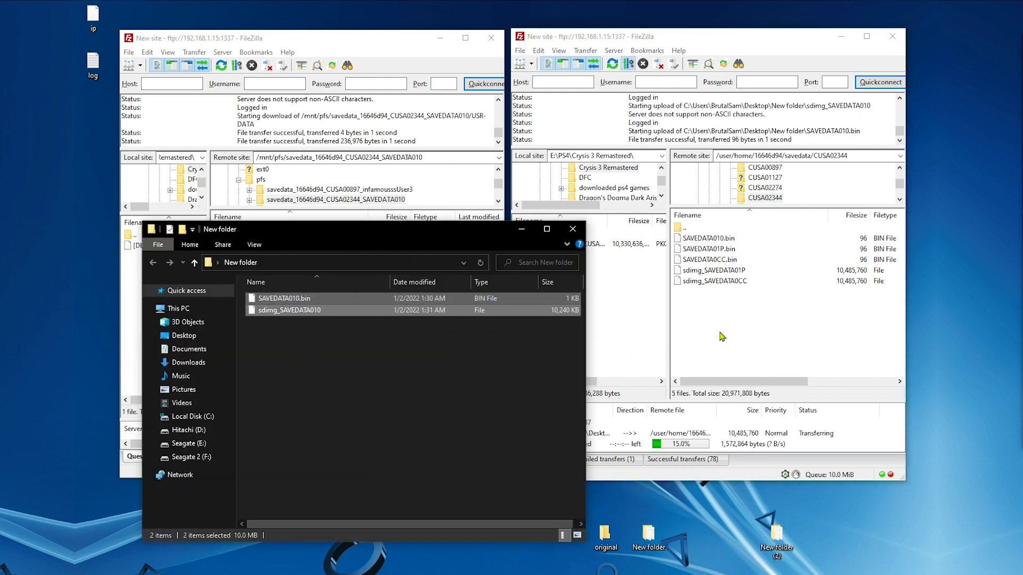
left_click(521, 230)
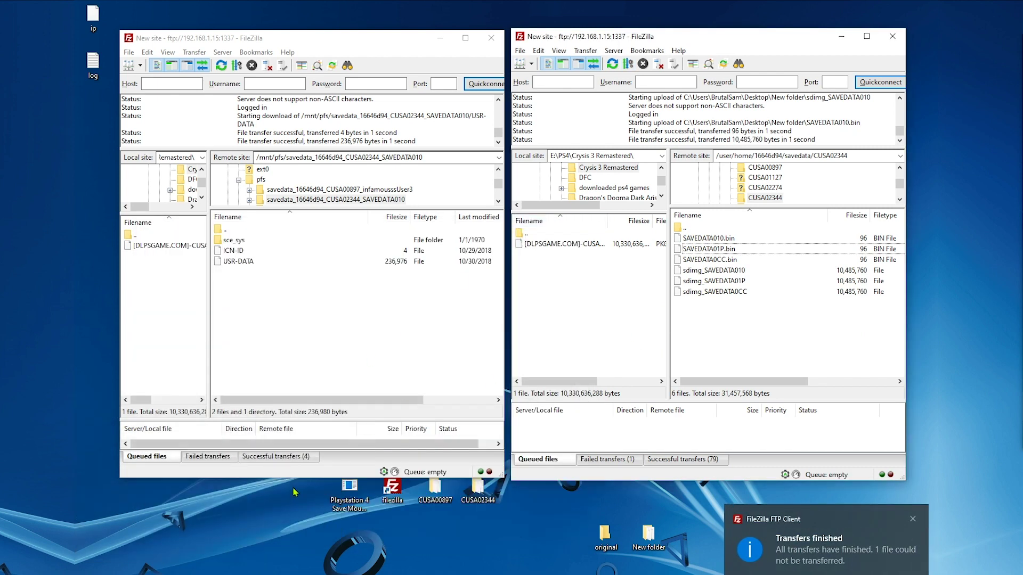
- Mount SAVEDATA010 in Playstation 4 Save Mounter and refresh the mounted CUSA02344 SAVEDATA010 folder in FileZilla
key("alt+Tab")
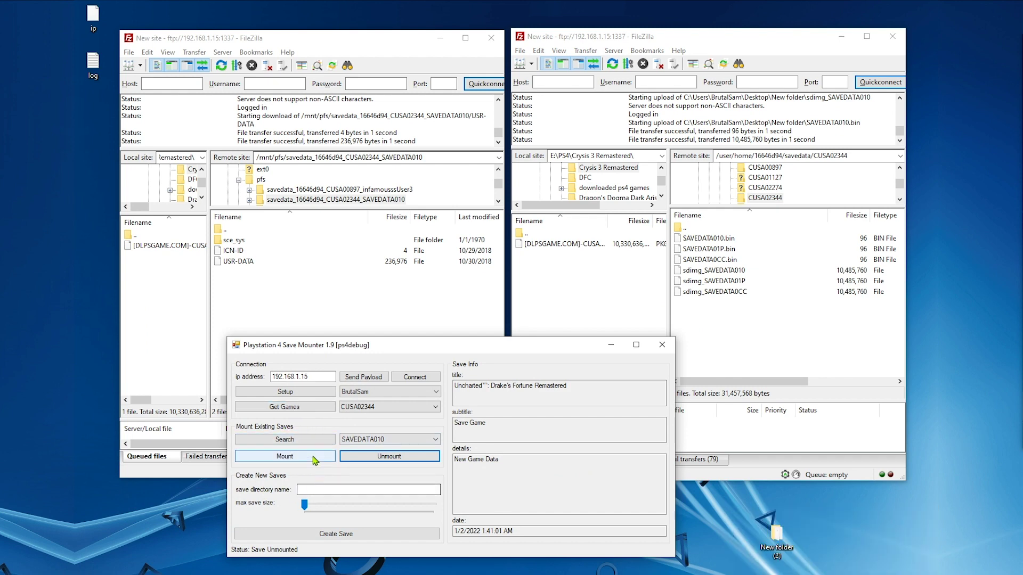
left_click(284, 456)
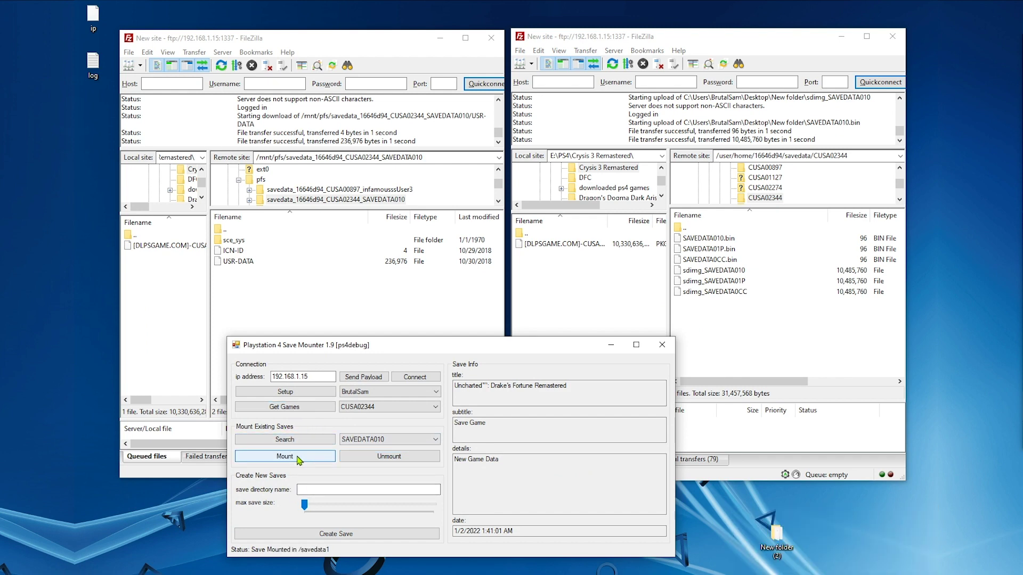
left_click(345, 301)
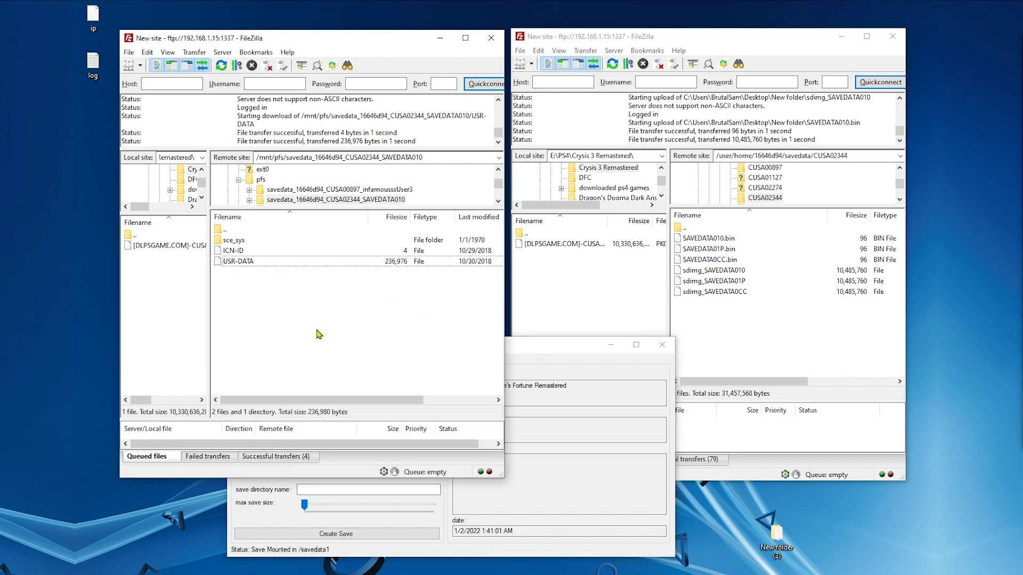
right_click(322, 306)
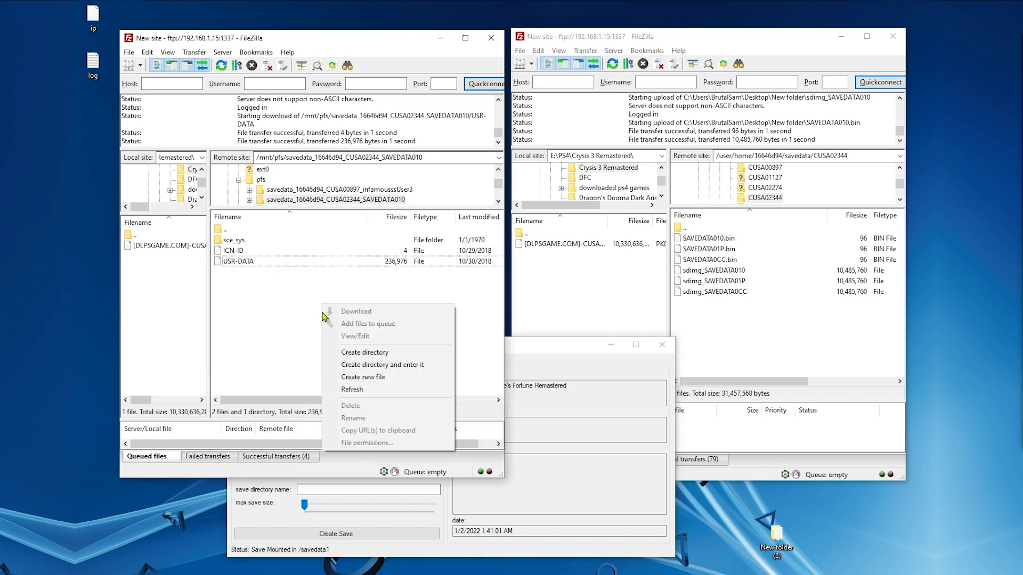
left_click(348, 389)
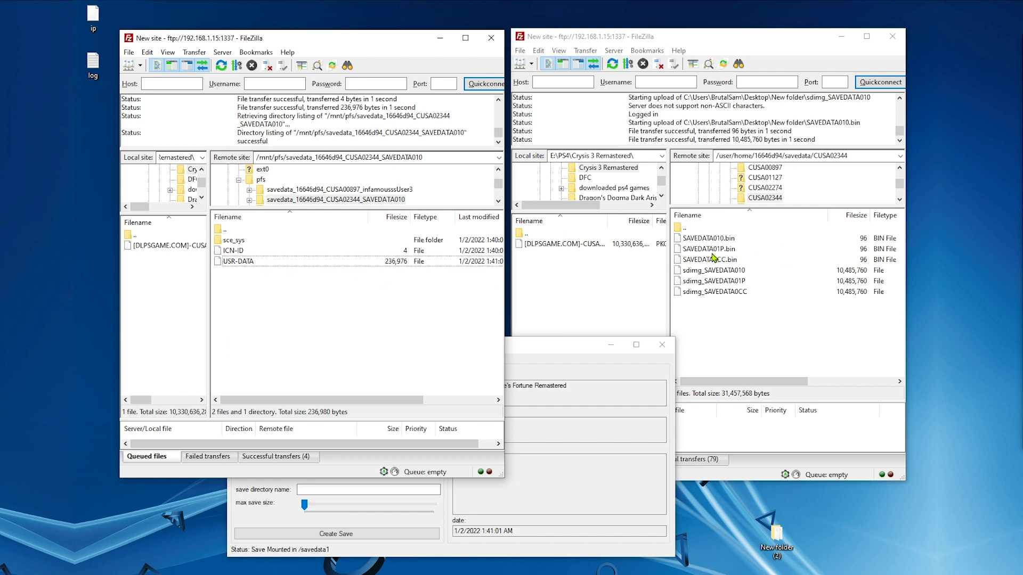
- Delete ICN-ID and USR-DATA from the mounted CUSA02344 SAVEDATA010 save
left_click_drag(258, 313, 248, 254)
right_click(272, 255)
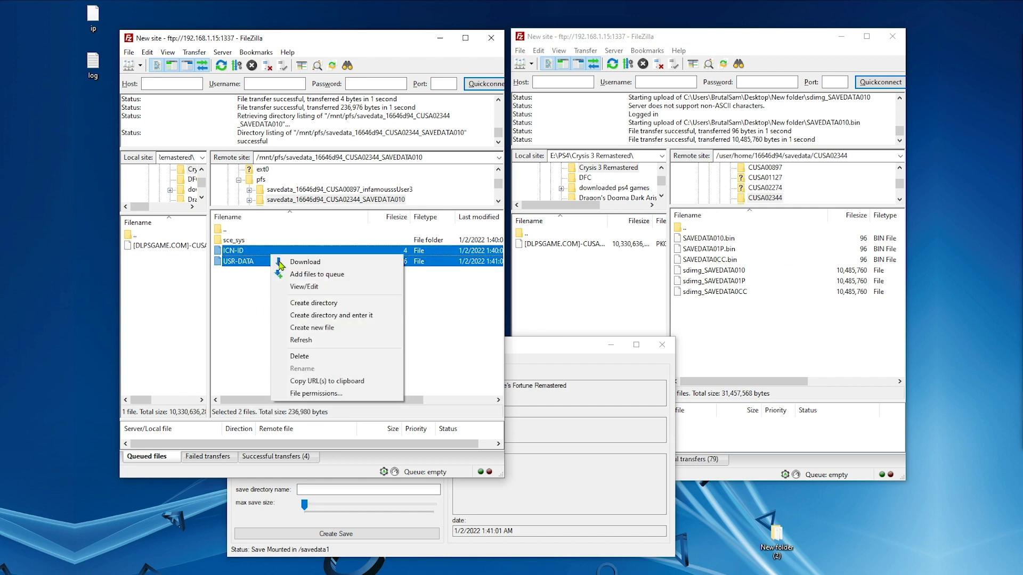
left_click(315, 357)
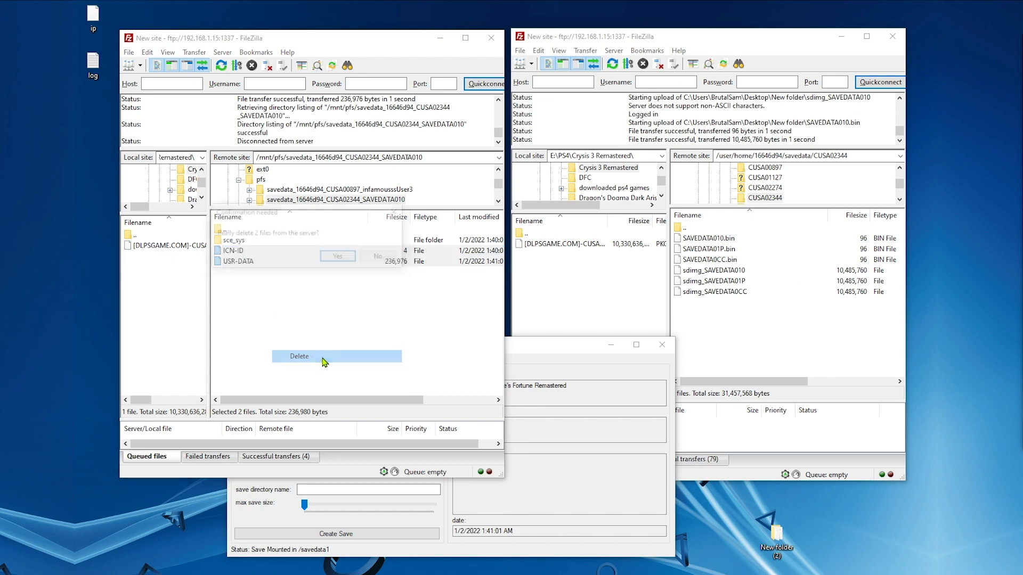
left_click(340, 258)
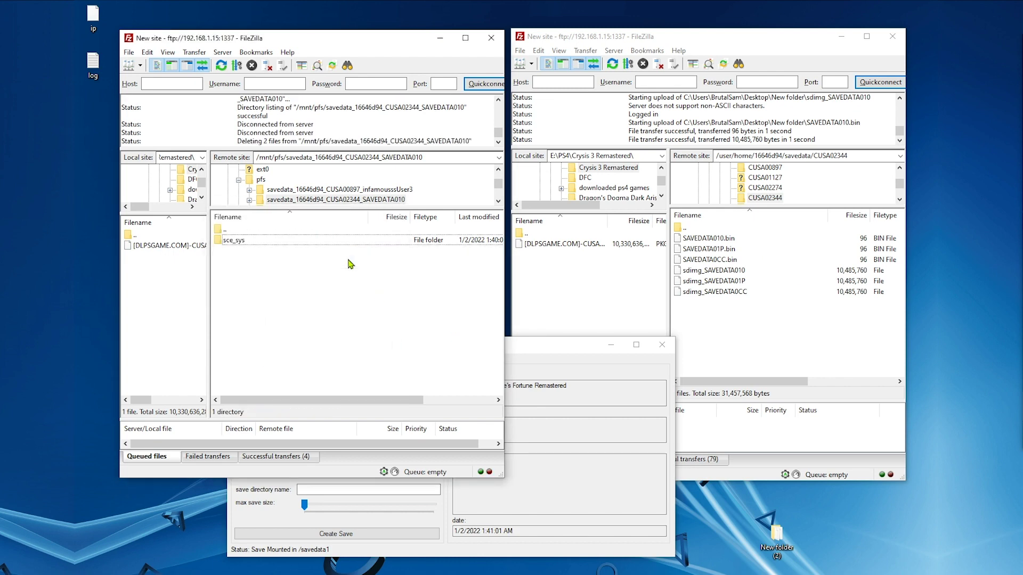
- Upload ICN-ID and USR-DATA from New folder (2) into the mounted save, and unmount SAVEDATA010 in Playstation 4 Save Mounter
double_click(785, 549)
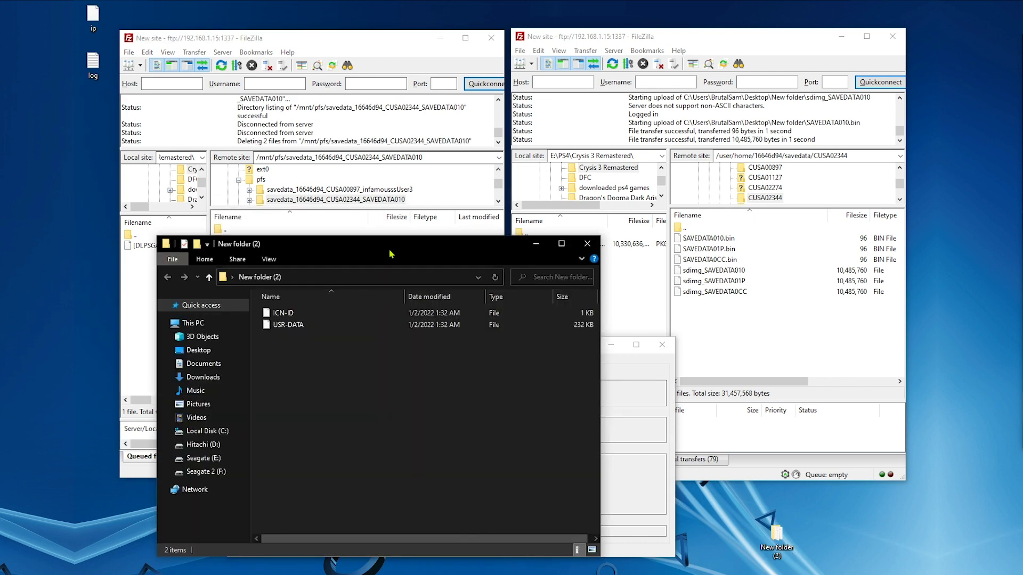
left_click_drag(392, 254, 554, 274)
left_click_drag(458, 411, 267, 305)
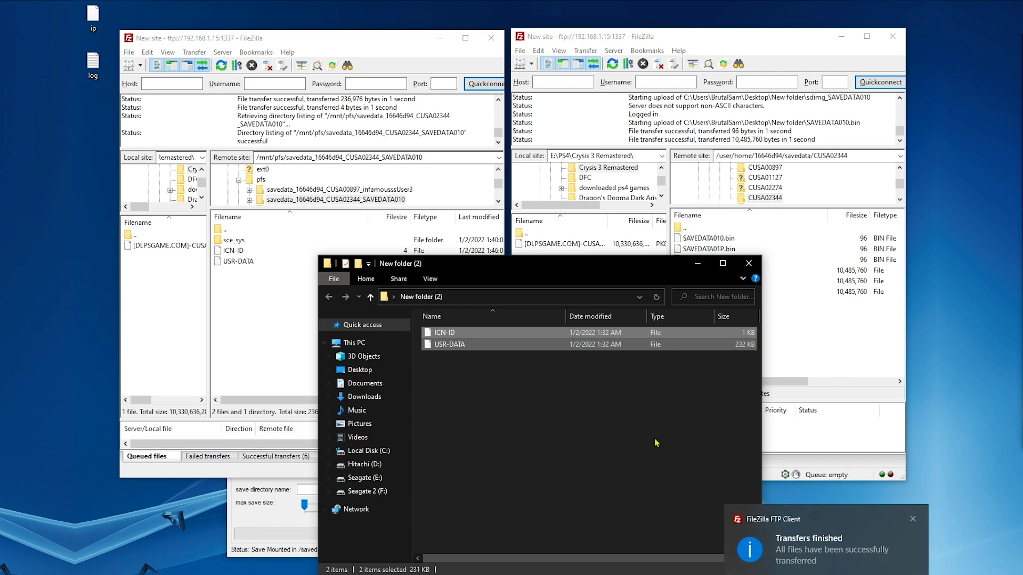
left_click(750, 265)
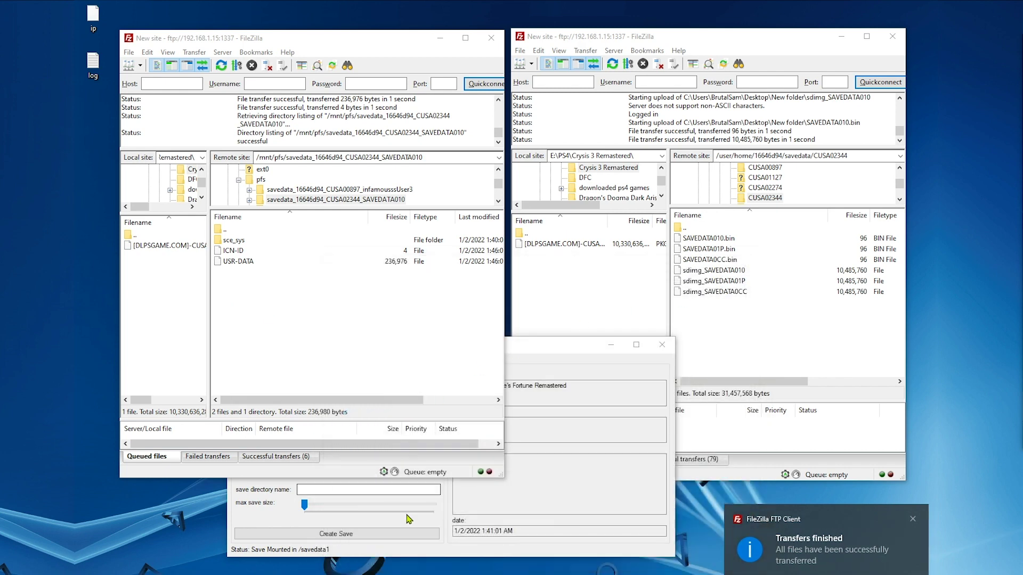
left_click(357, 514)
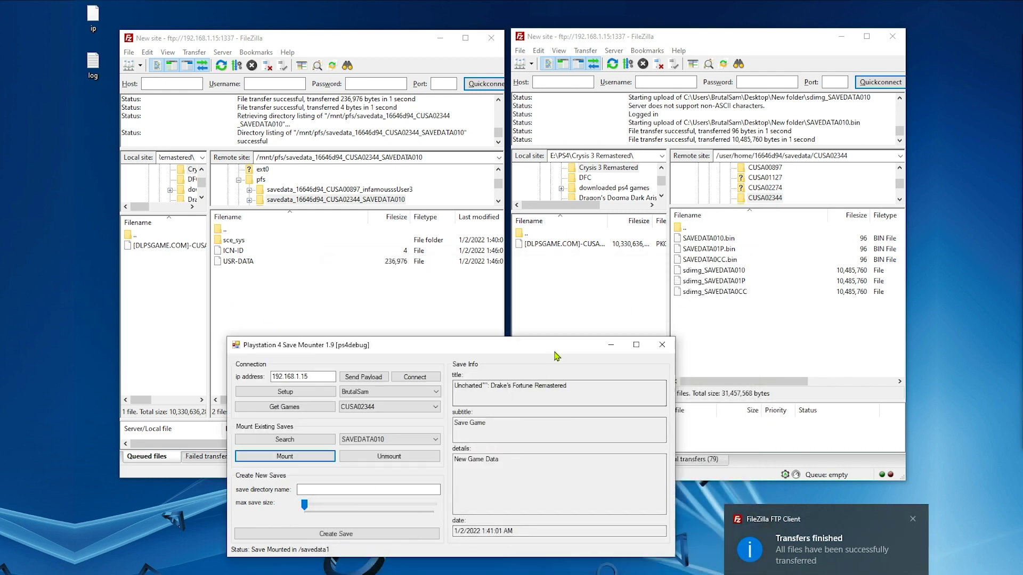
left_click(382, 459)
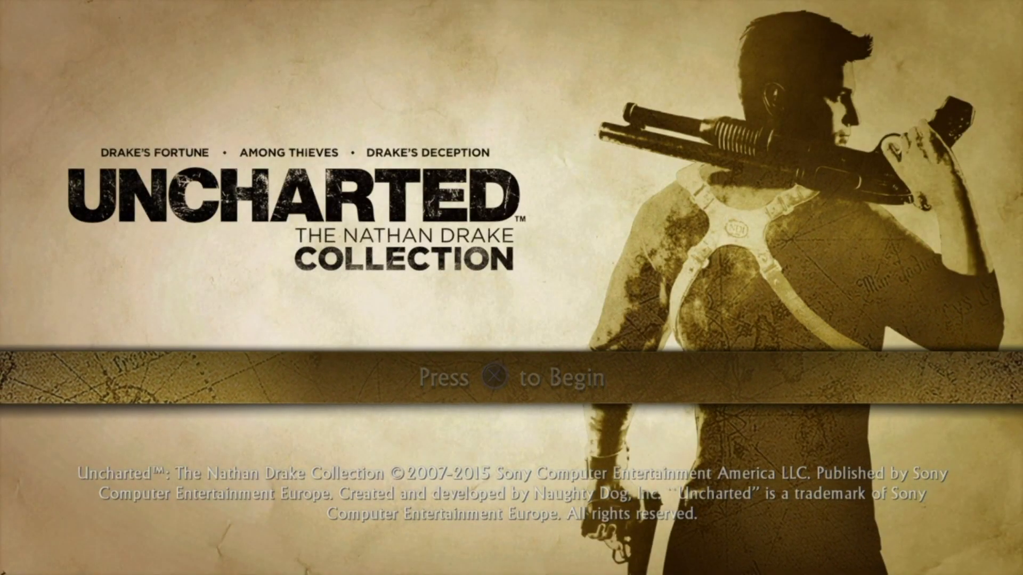
- Start Uncharted: Drake's Fortune Remastered from the Nathan Drake Collection title screen and enter its main menu
key("Return")
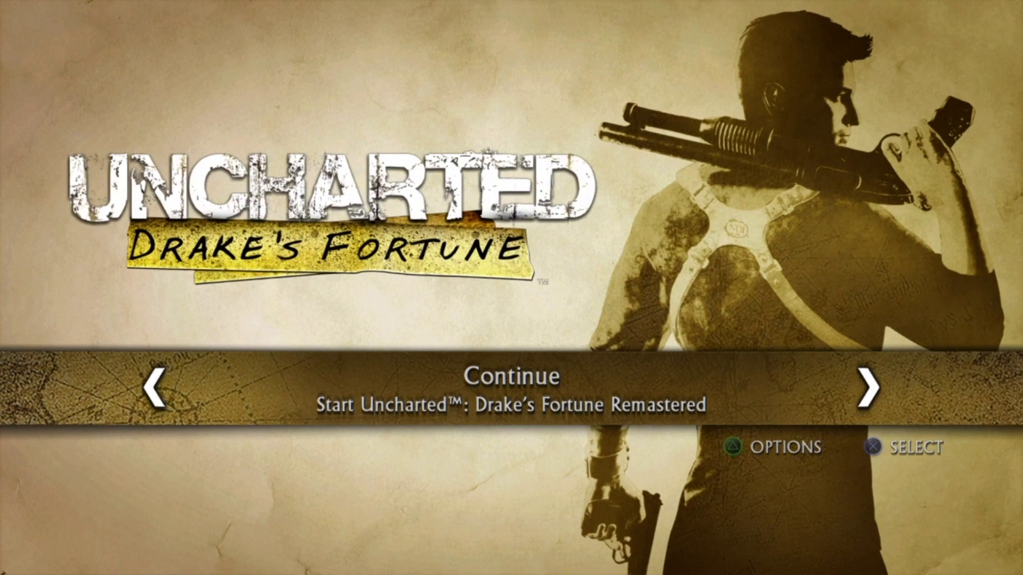
key("Return")
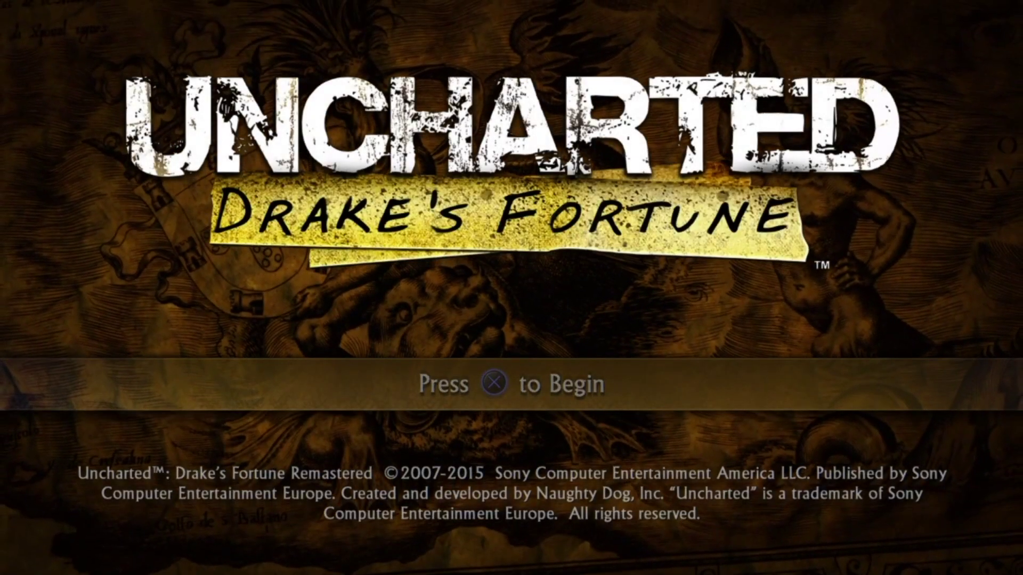
key("Return")
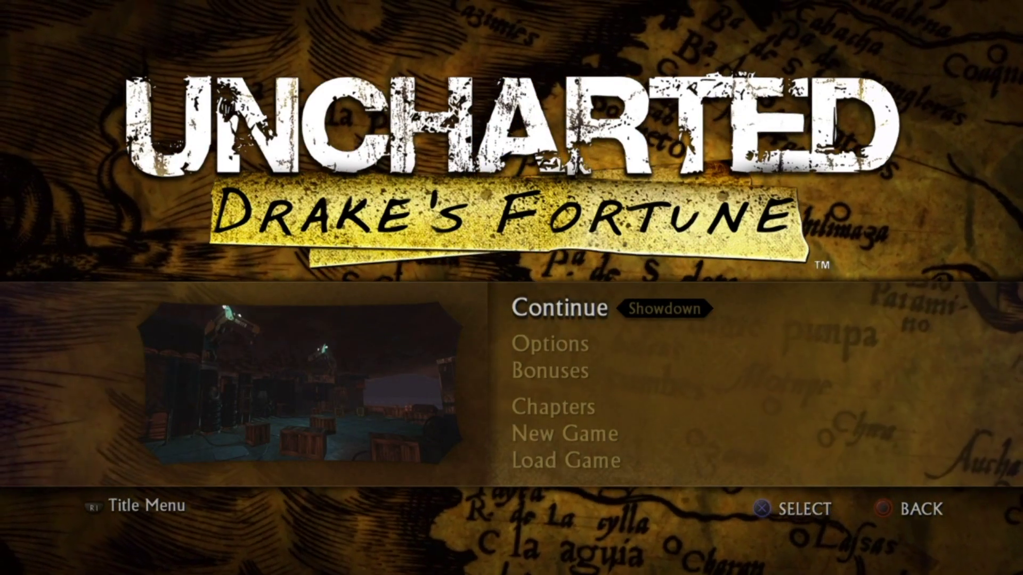
- Check the save listed under Load Game in Drake's Fortune, and return to the main menu without loading it
key("Down")
key("Down")
key("Down")
key("Down")
key("Down")
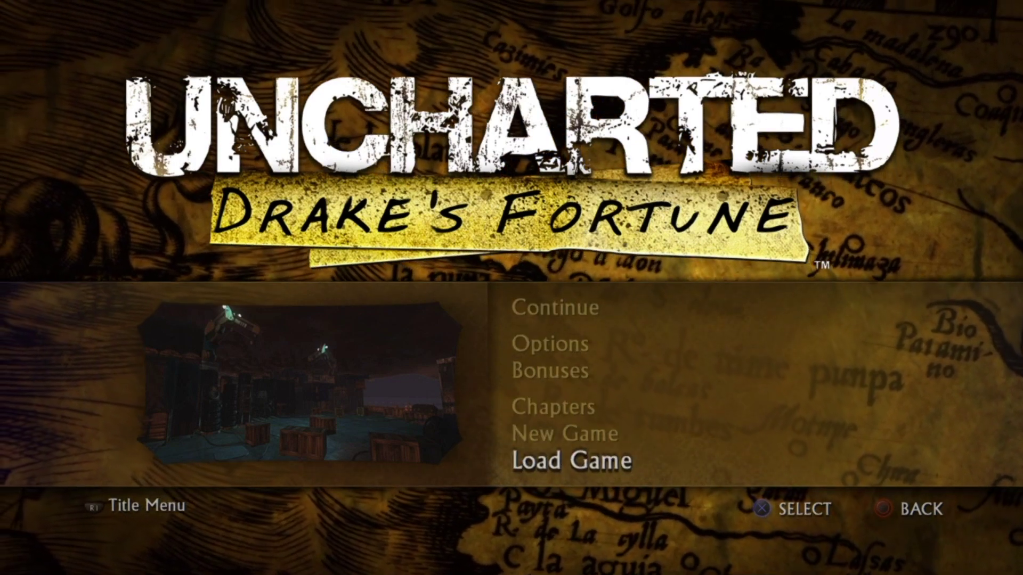
key("Return")
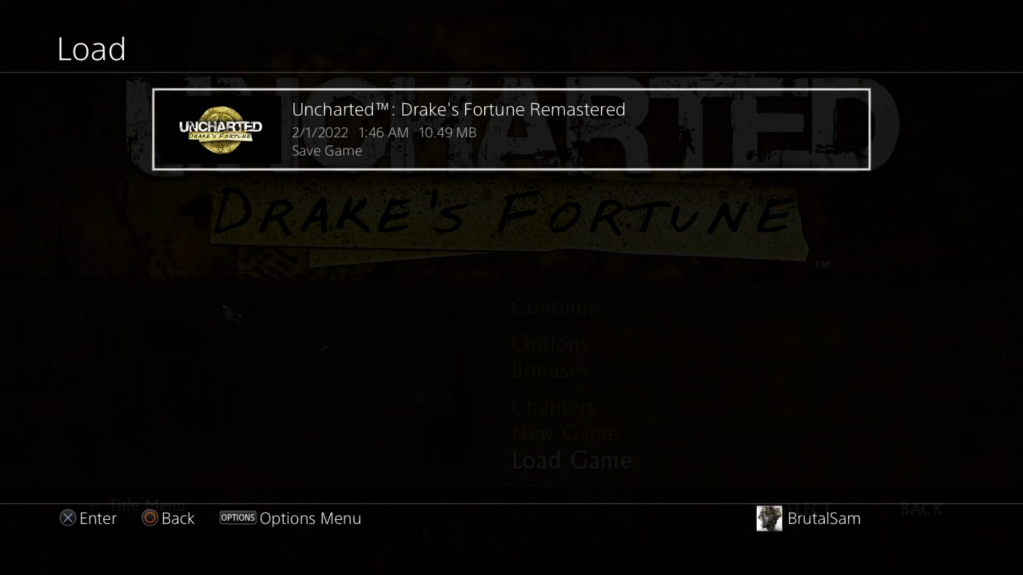
key("Escape")
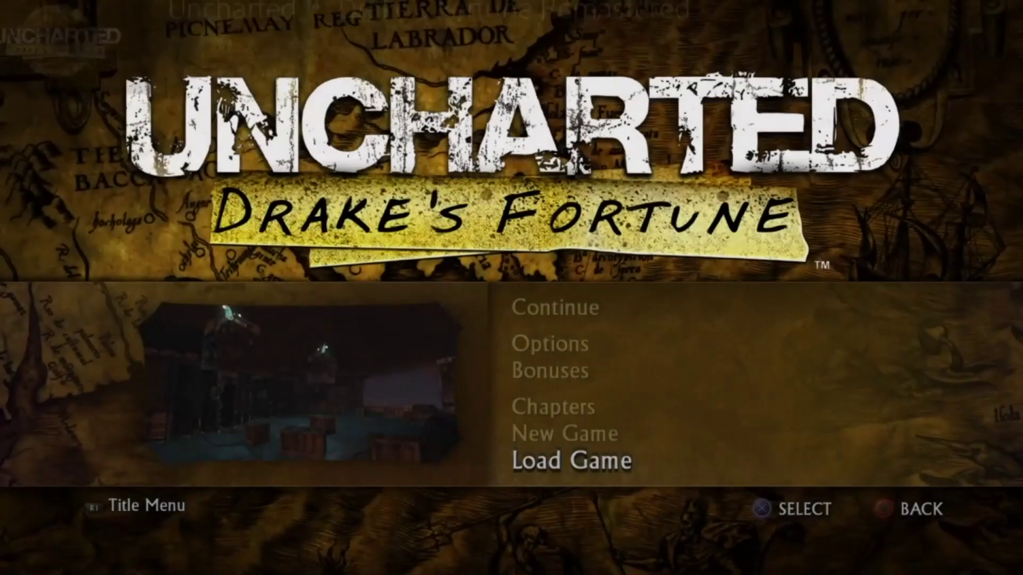
- Continue the saved Drake's Fortune game without Friend Stats, and briefly pause and resume it
key("Up")
key("Up")
key("Up")
key("Up")
key("Up")
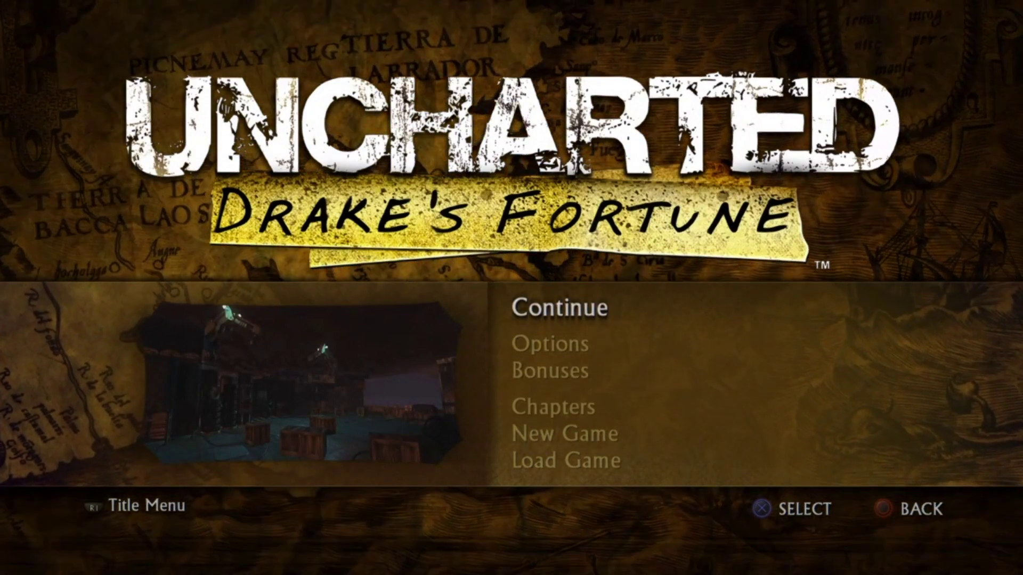
key("Return")
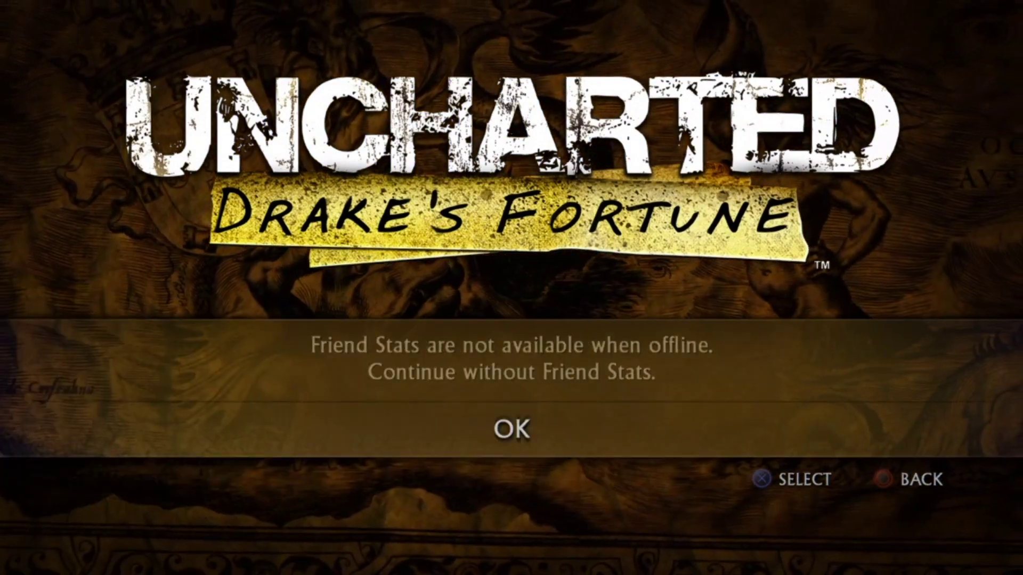
key("Return")
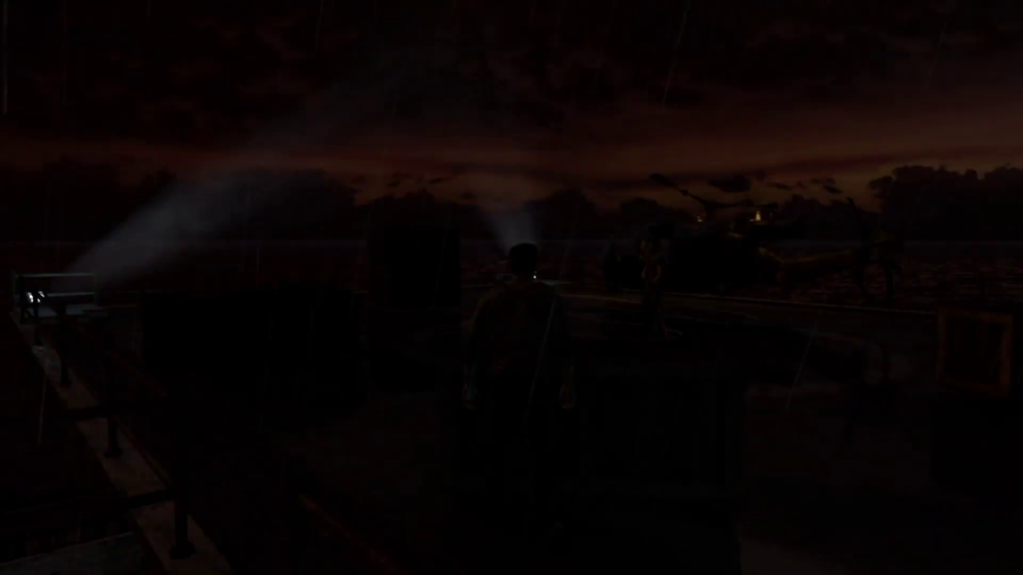
key("Escape")
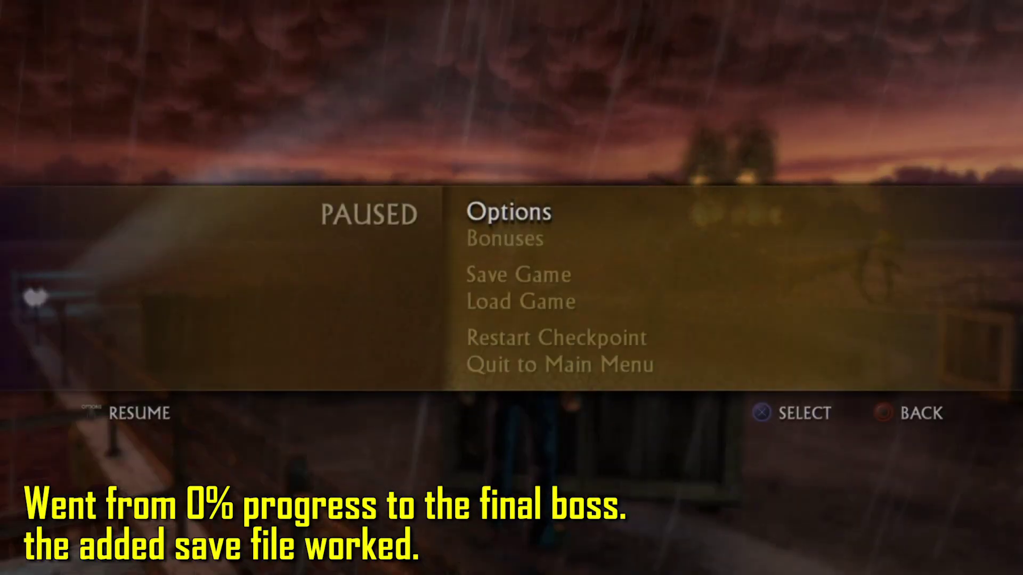
key("Escape")
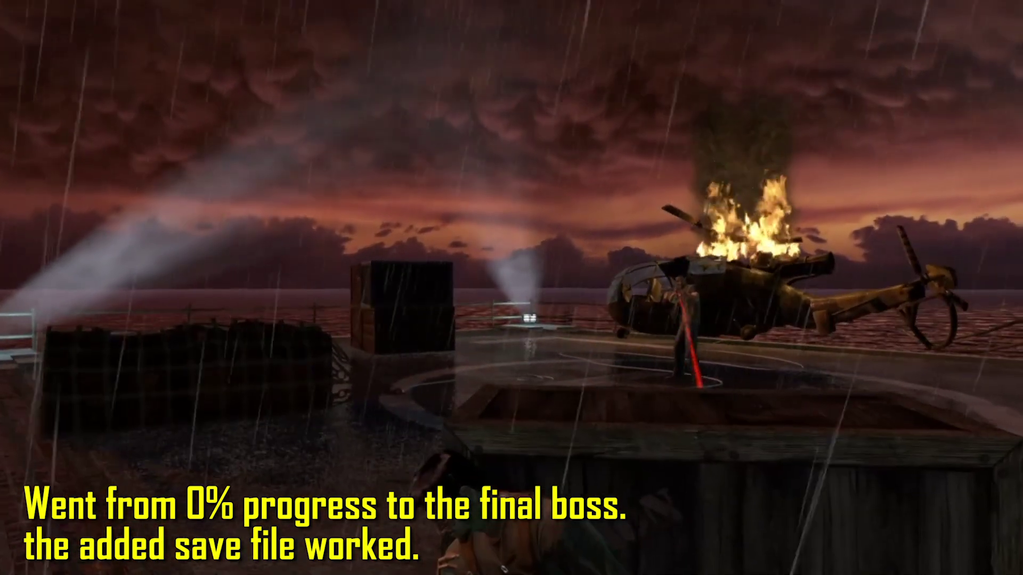